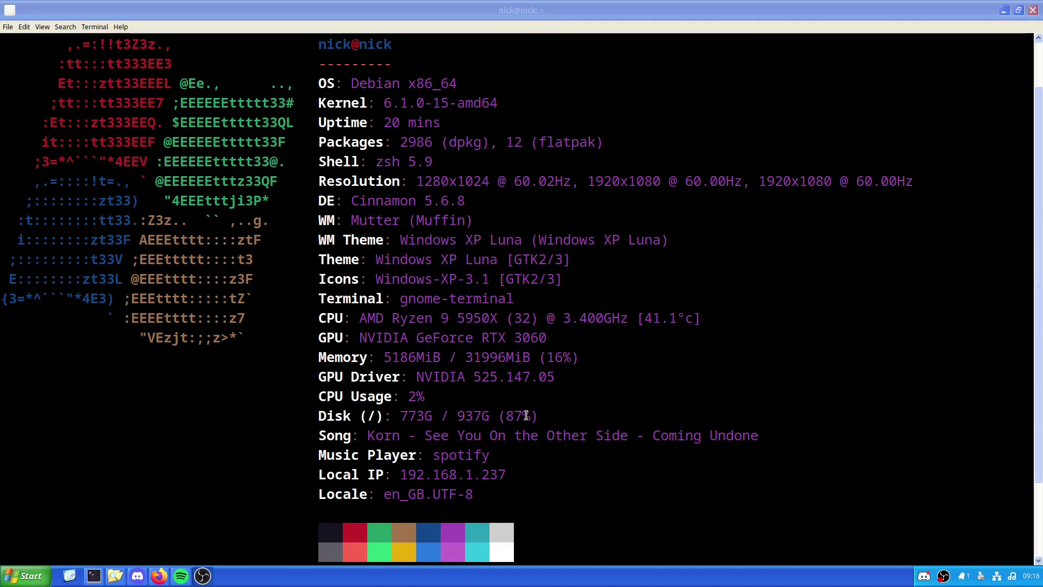
- Clear the terminal screen and run neofetch to display the system summary
{"action": "left_click", "coordinate": [526, 415]}
{"action": "key", "text": "ctrl+l"}
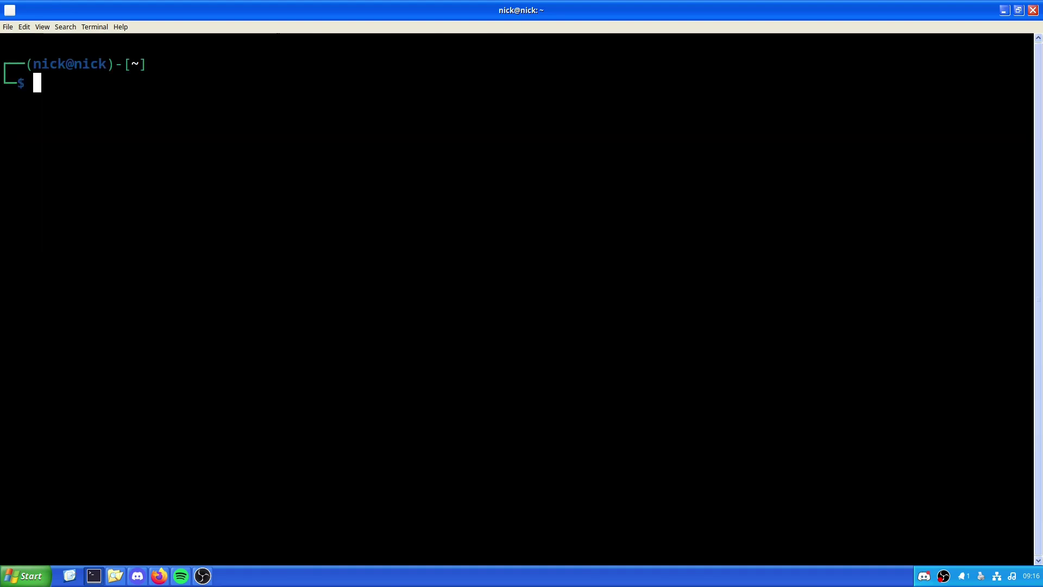
{"action": "key", "text": "super"}
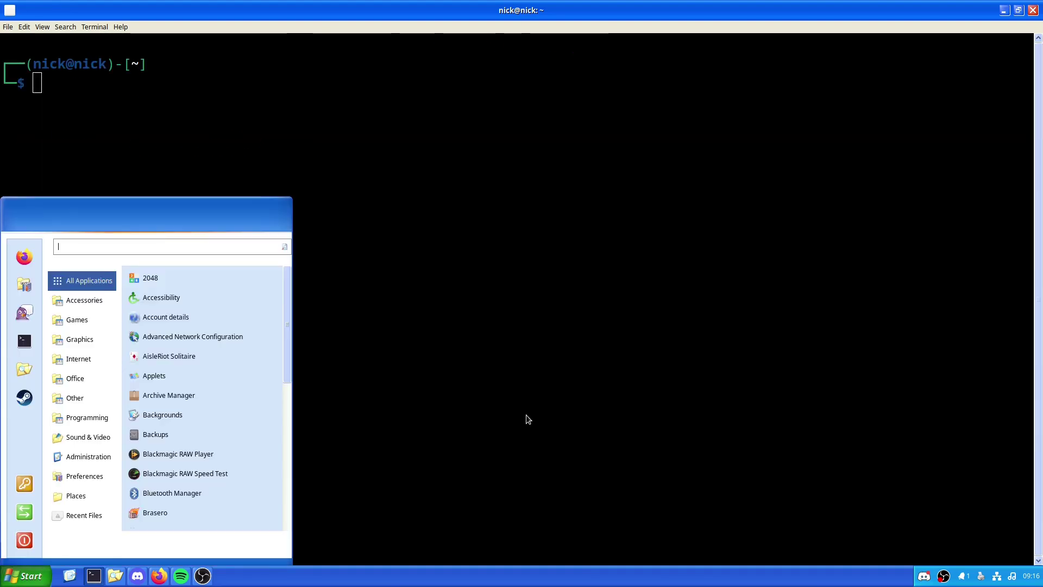
{"action": "key", "text": "Escape"}
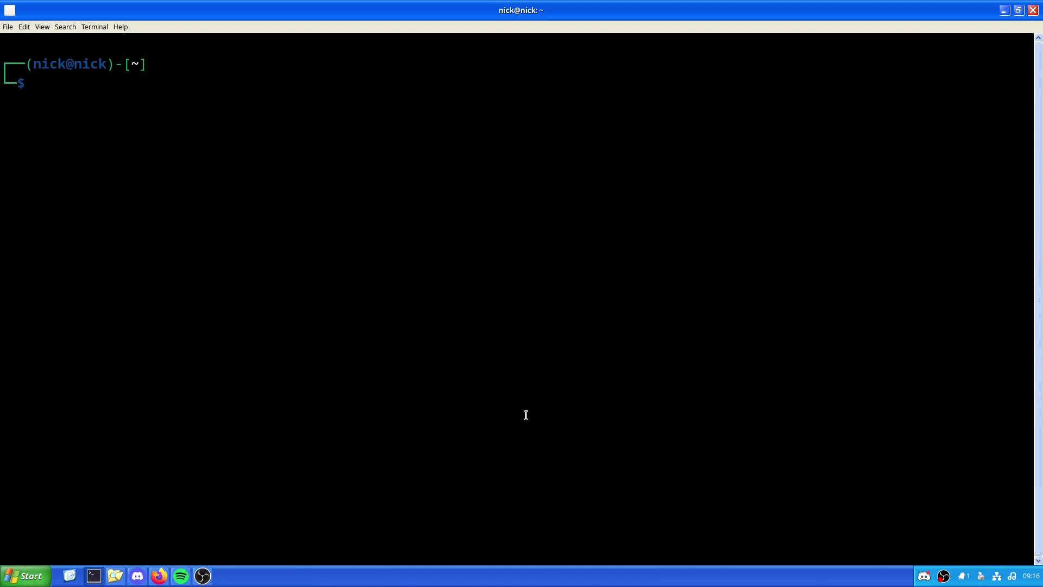
{"action": "type", "text": "neofetch"}
{"action": "key", "text": "Return"}
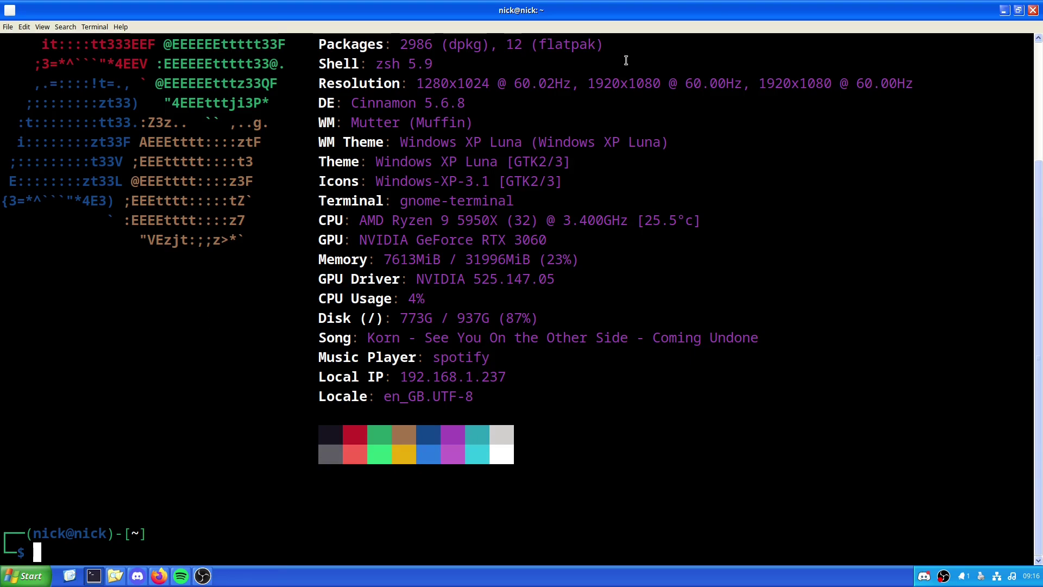
- Highlight the 25.5°c CPU temperature reading, then deselect it and refocus the terminal
{"action": "left_click_drag", "start_coordinate": [696, 220], "coordinate": [645, 216]}
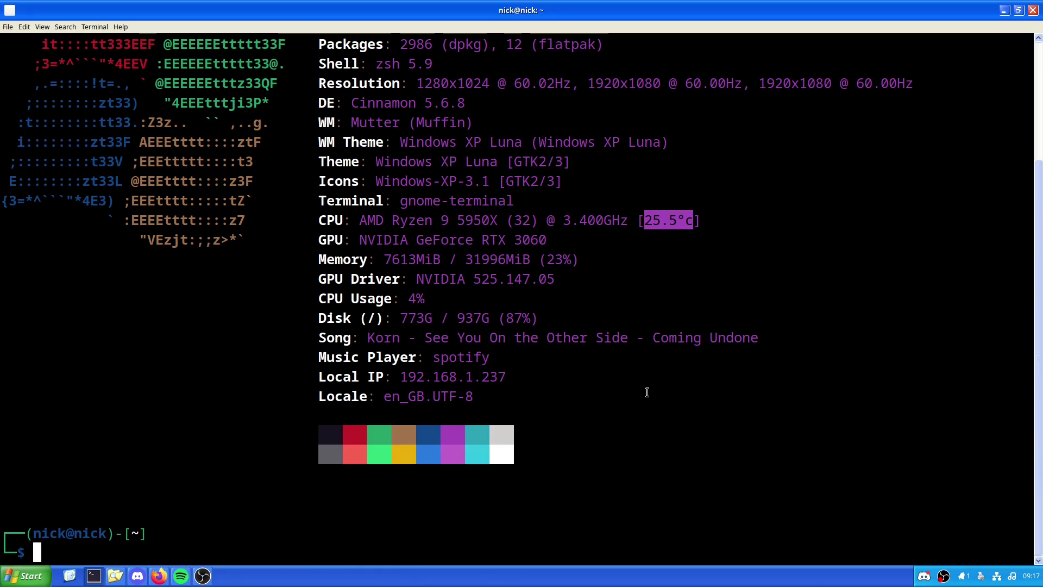
{"action": "left_click", "coordinate": [632, 435]}
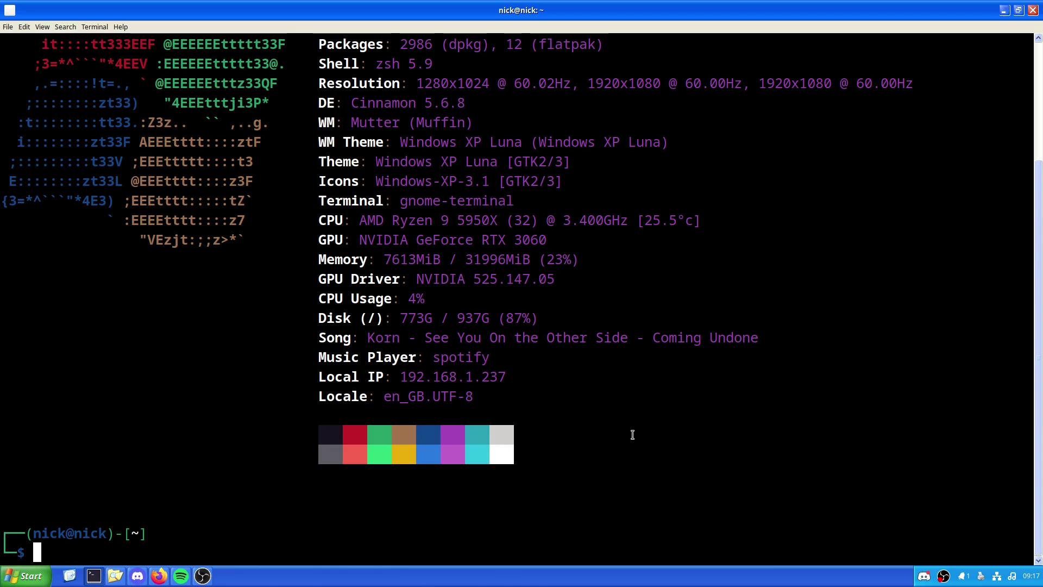
{"action": "left_click_drag", "start_coordinate": [0, 163], "coordinate": [0, 260]}
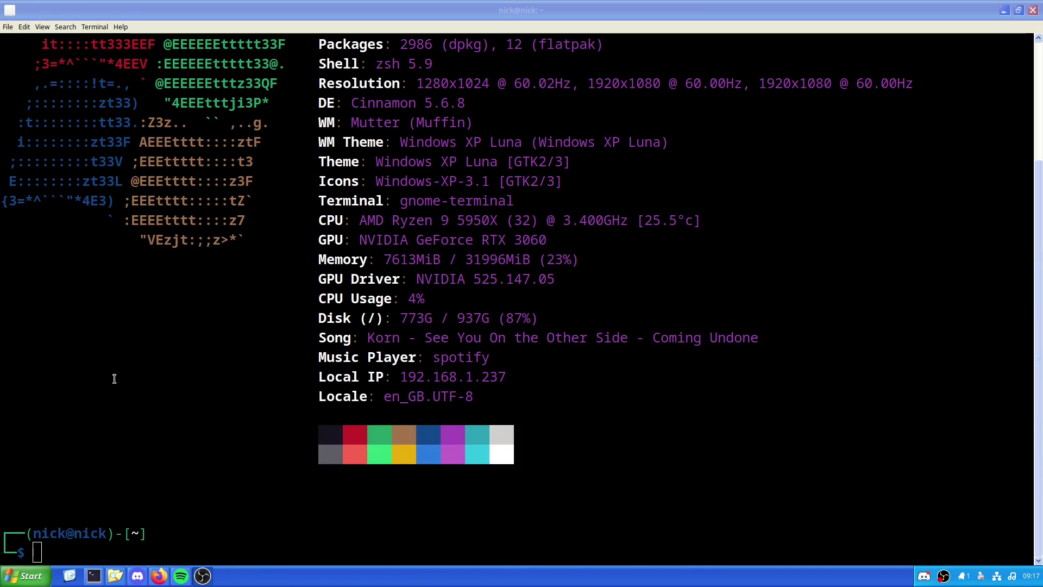
{"action": "left_click", "coordinate": [219, 403]}
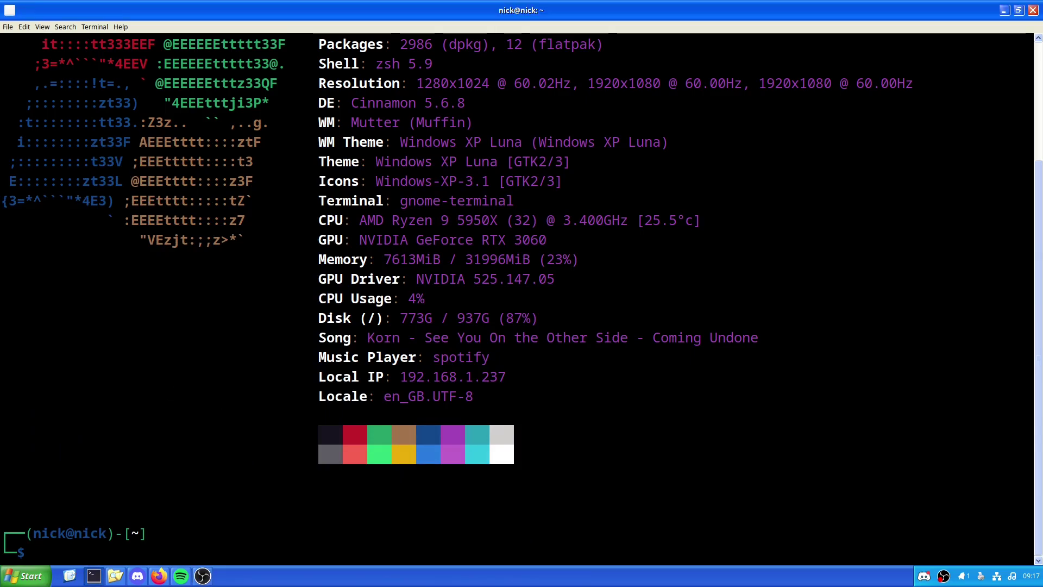
- Run 'sudo apt install gnome-shell-extension-manager -y' with the sudo password, keeping lightdm as display manager
{"action": "type", "text": "sudo apt "}
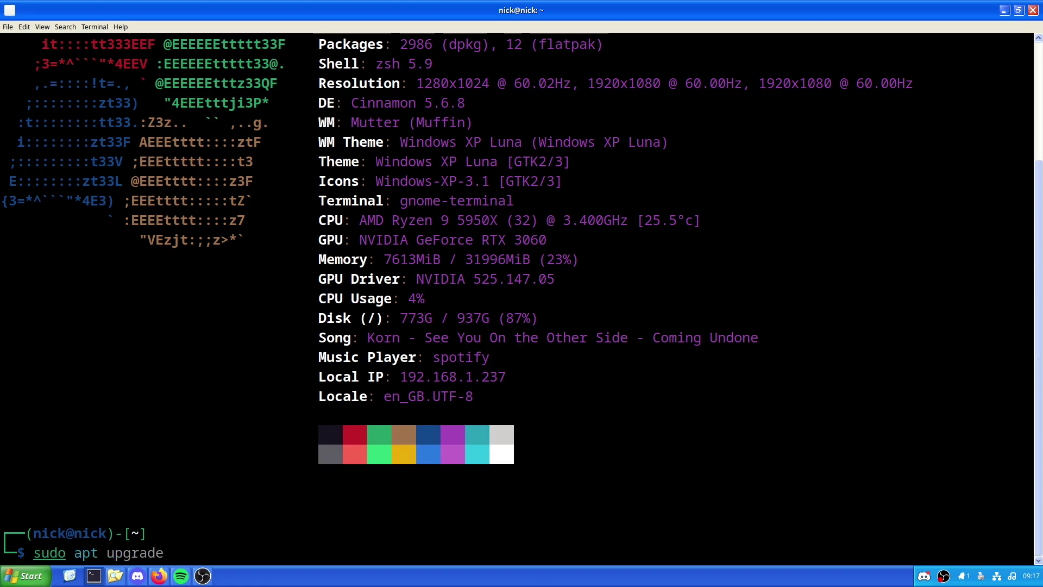
{"action": "type", "text": "install "}
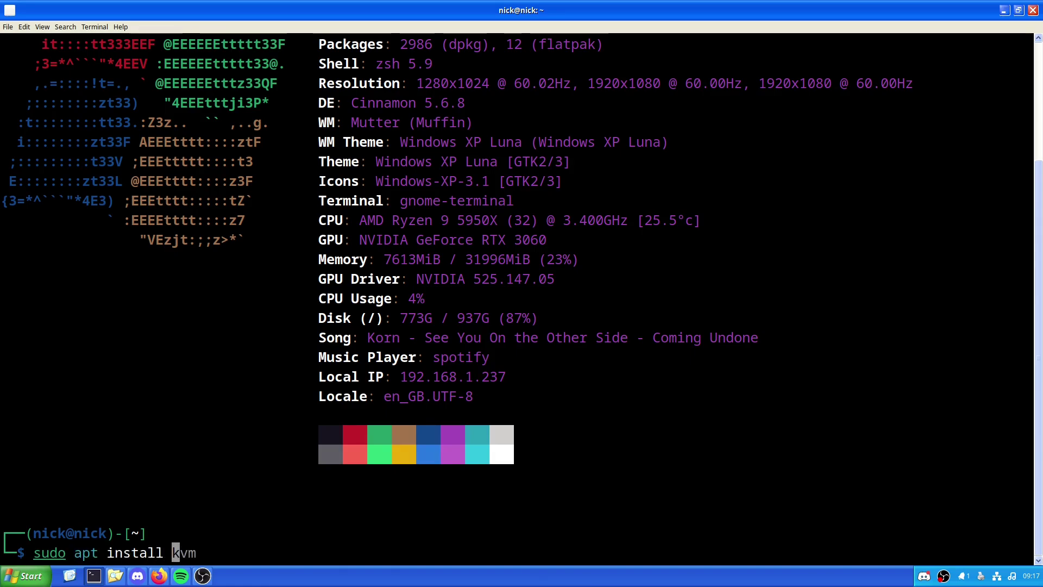
{"action": "type", "text": "gnome-"}
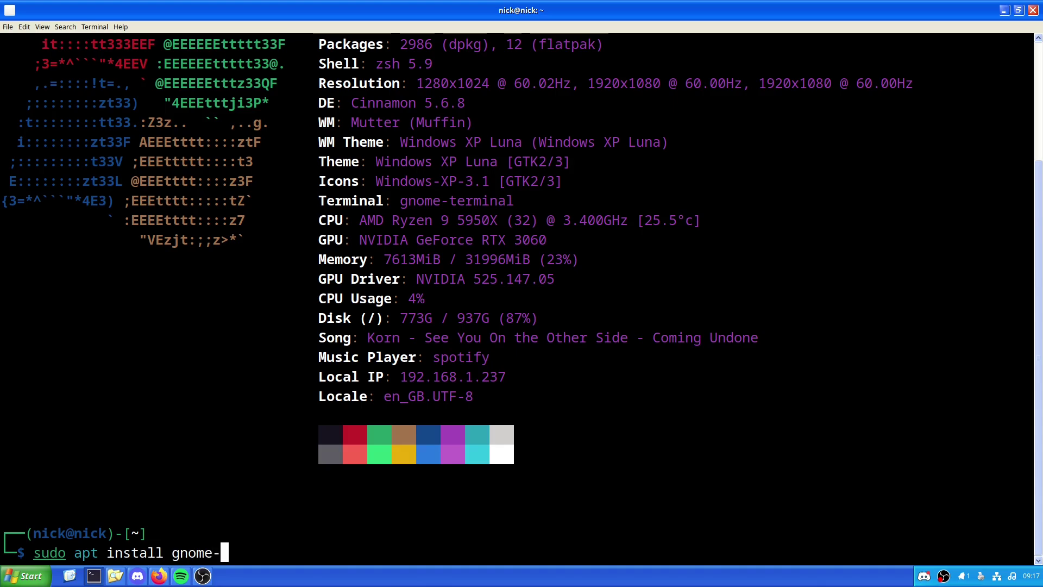
{"action": "type", "text": "shell-e"}
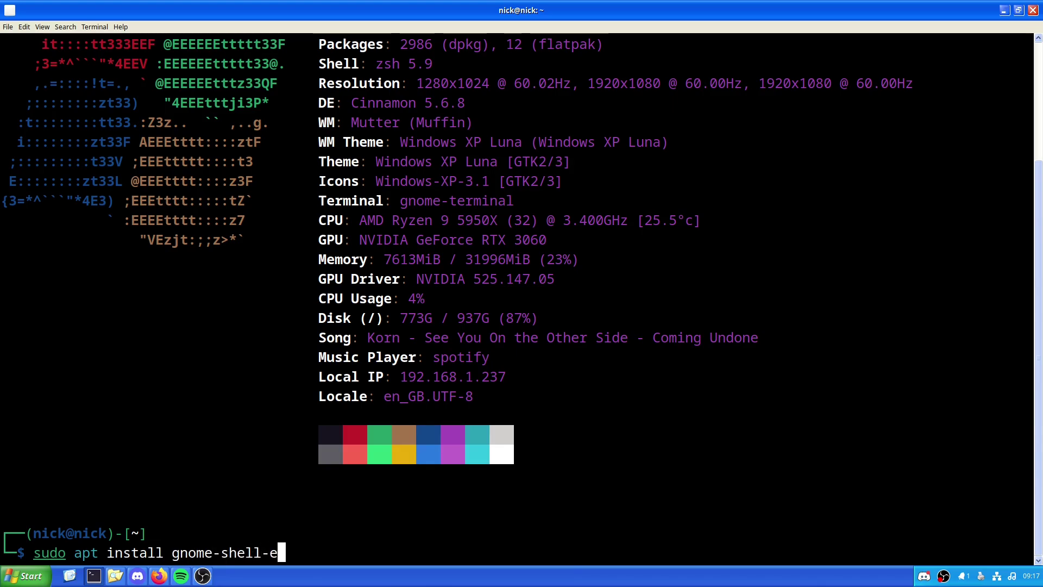
{"action": "type", "text": "xtension"}
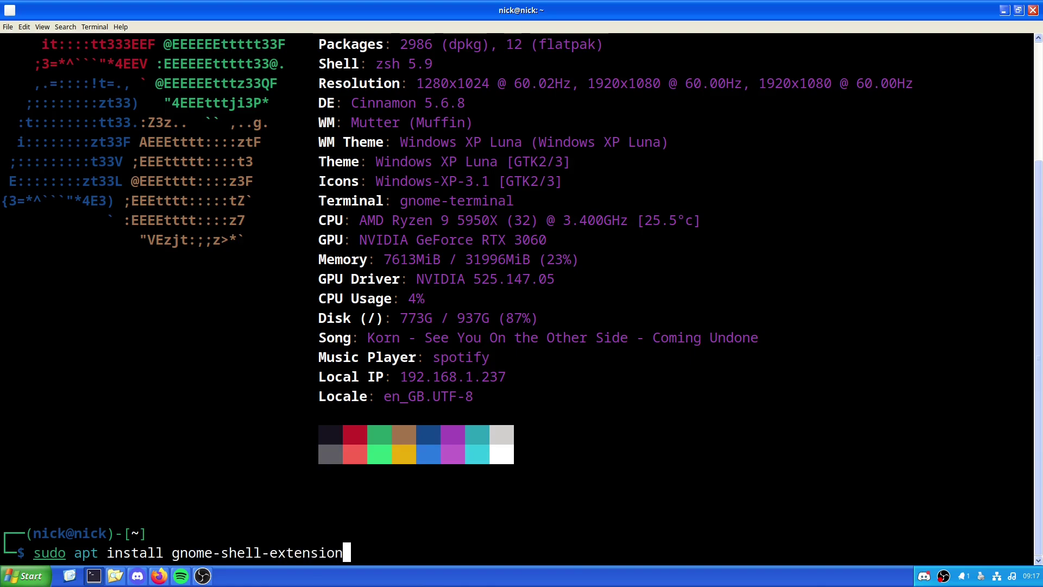
{"action": "type", "text": "-manager -y"}
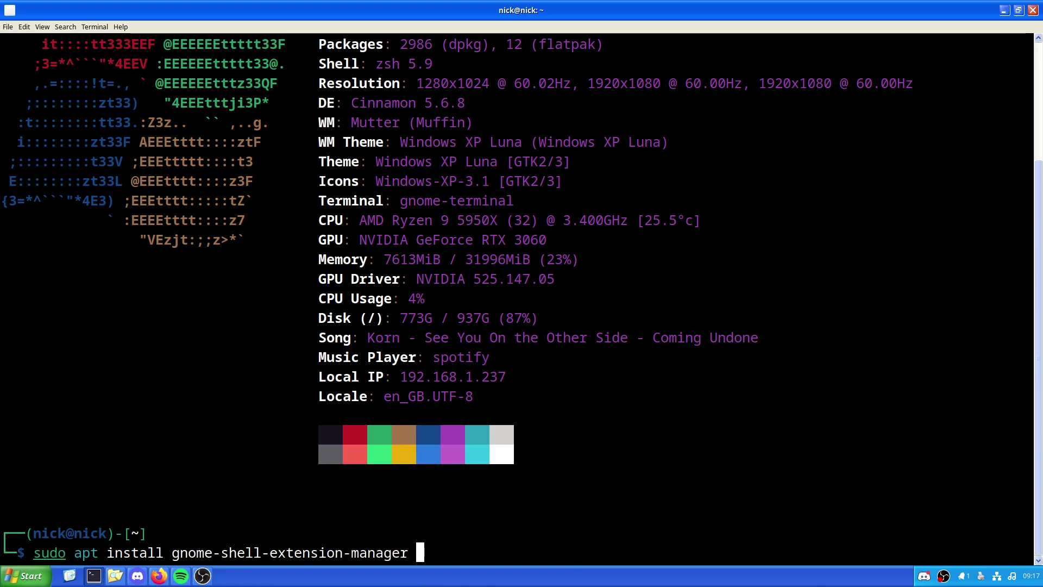
{"action": "key", "text": "Return"}
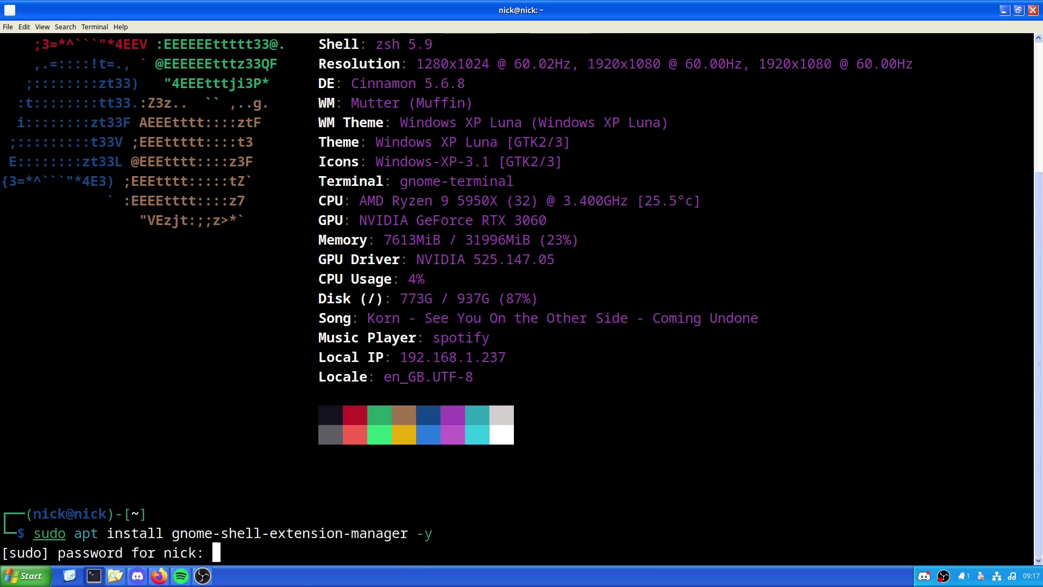
{"action": "key", "text": "Return"}
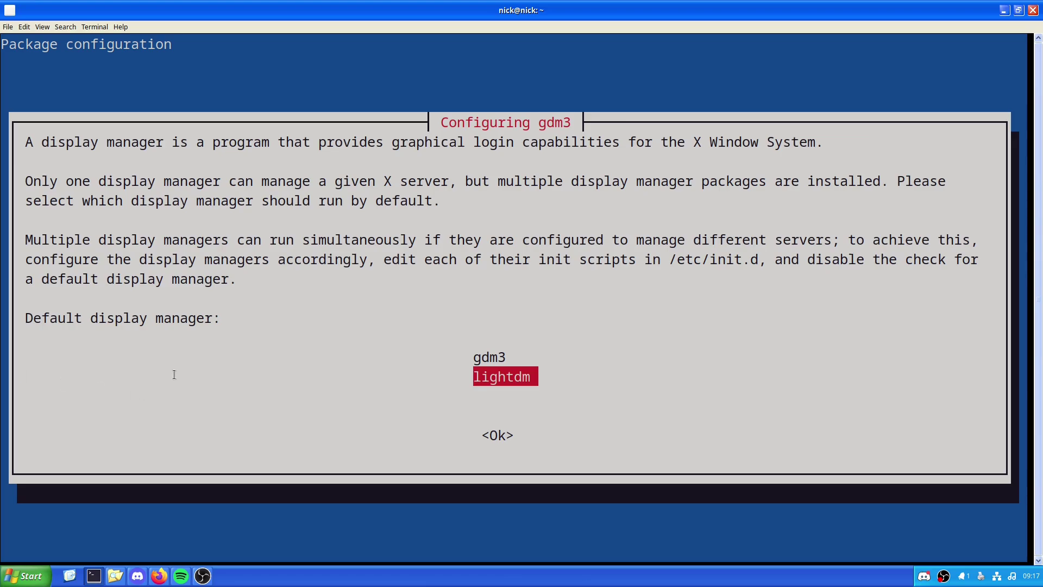
{"action": "key", "text": "Return"}
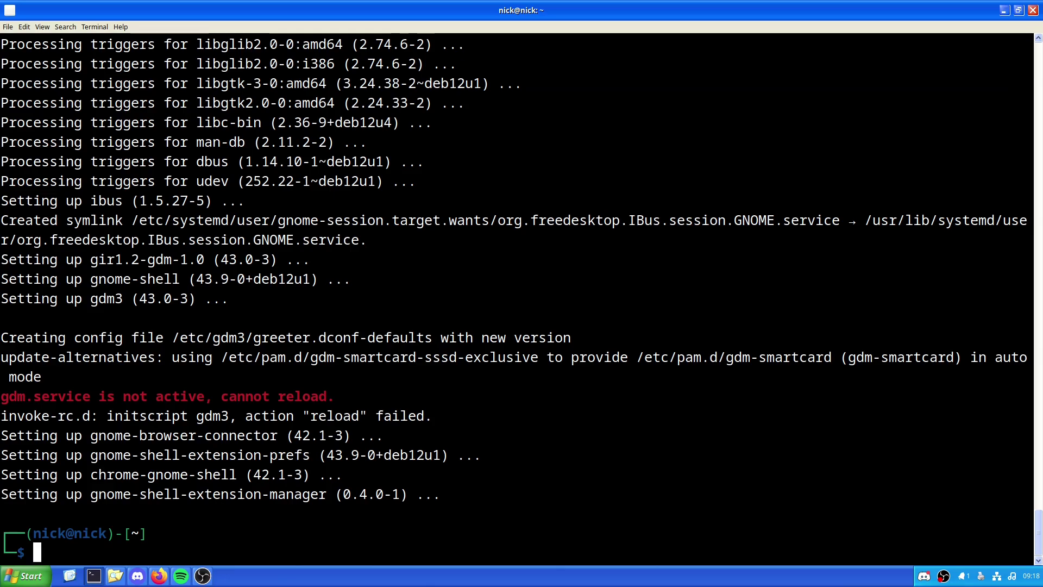
- Run 'sudo apt install gnome-tweaks -y' to install gnome-tweaks 42~beta-4
{"action": "type", "text": "sudo apt install "}
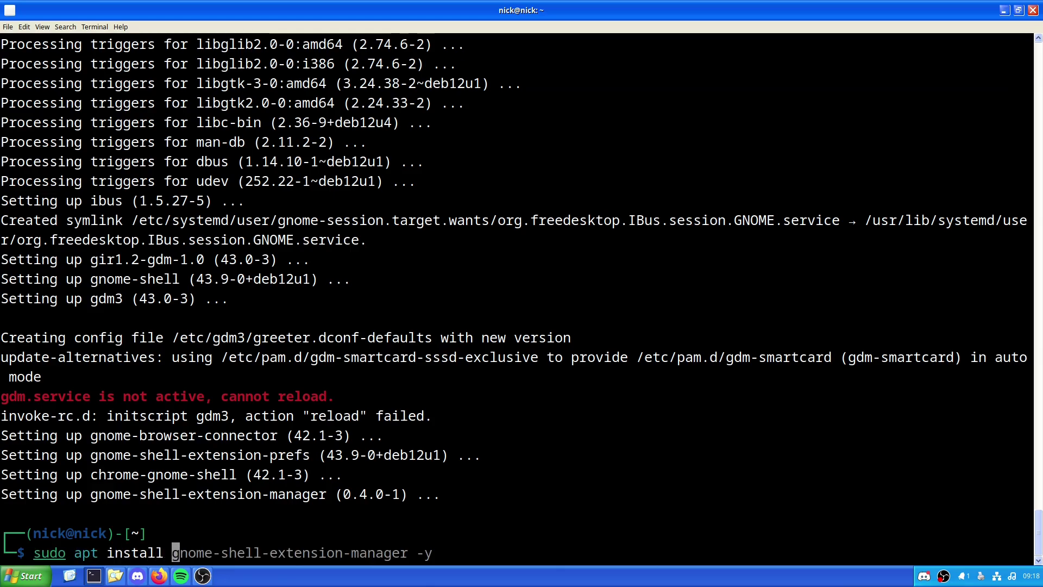
{"action": "type", "text": "gnome-twea"}
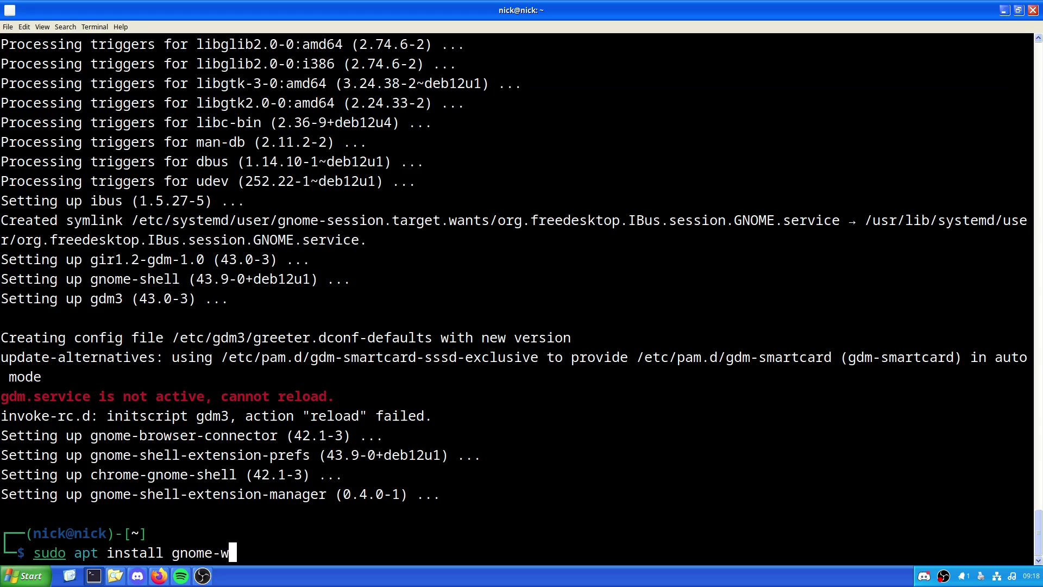
{"action": "type", "text": "ks -y"}
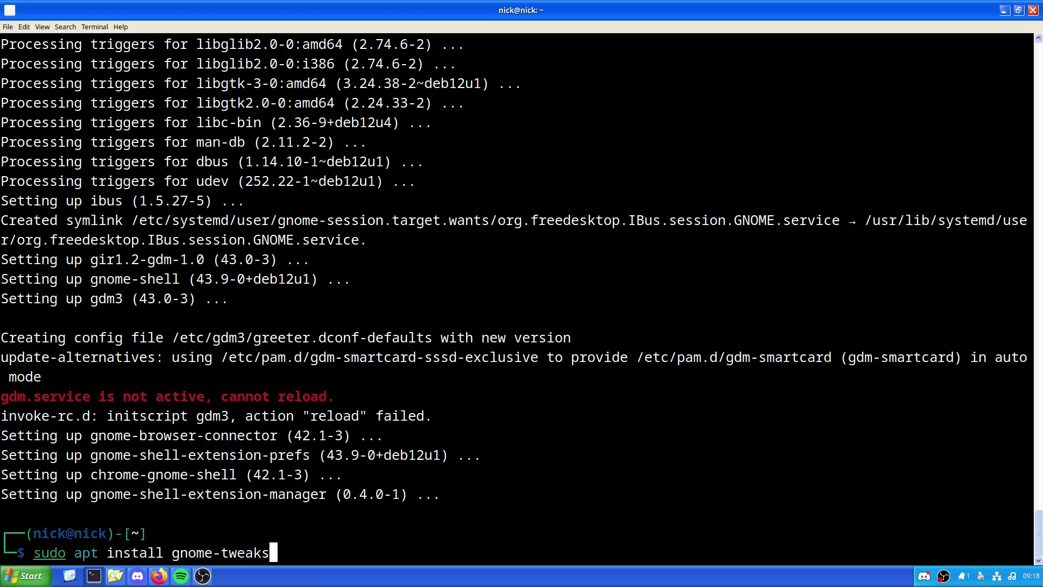
{"action": "key", "text": "Return"}
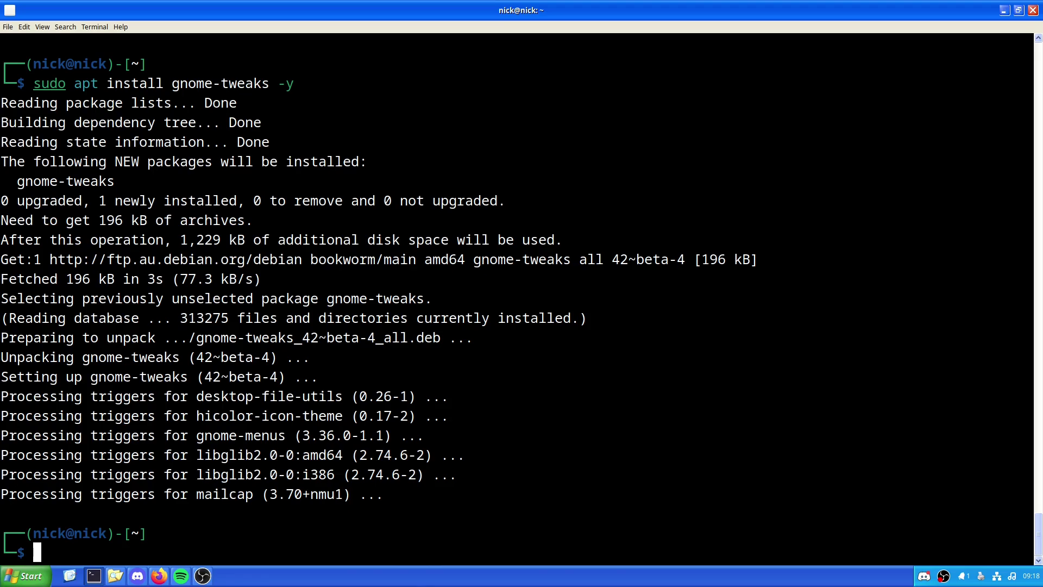
- In the file manager, locate the Sonoma folder under MacOS and the hidden ~/.themes folder
{"action": "left_click", "coordinate": [115, 576]}
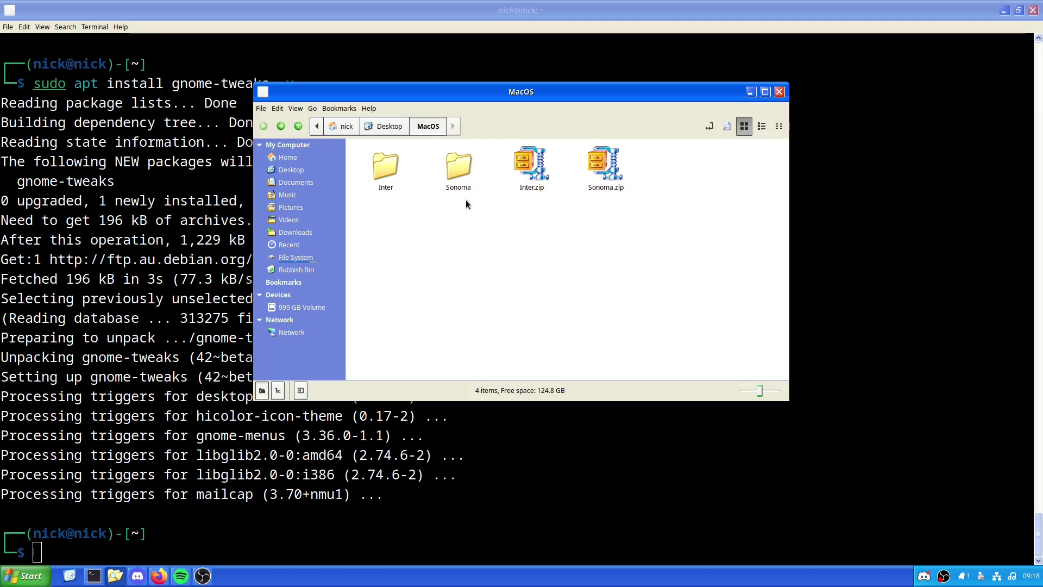
{"action": "double_click", "coordinate": [457, 173]}
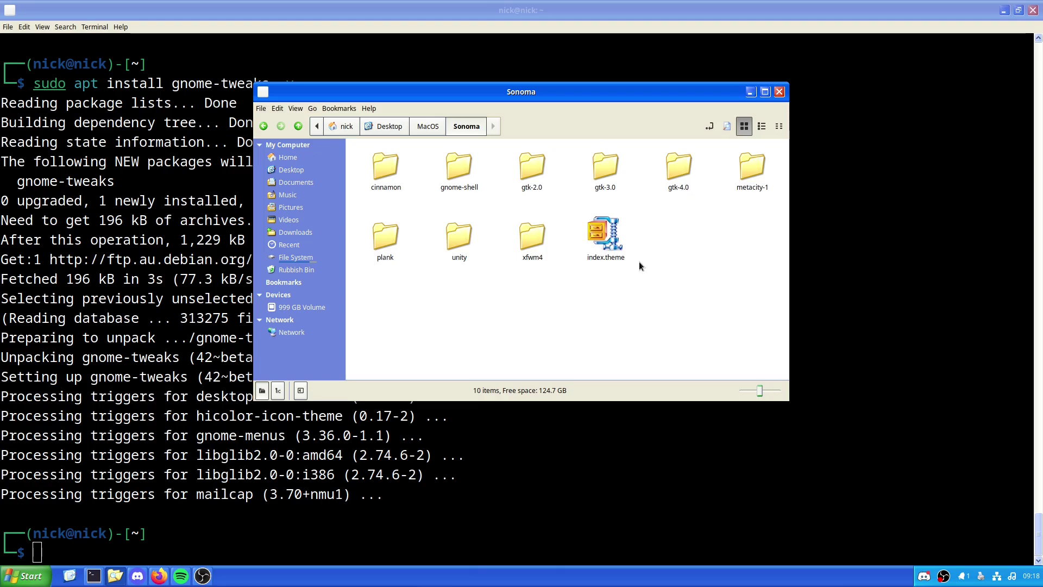
{"action": "key", "text": "alt+Left"}
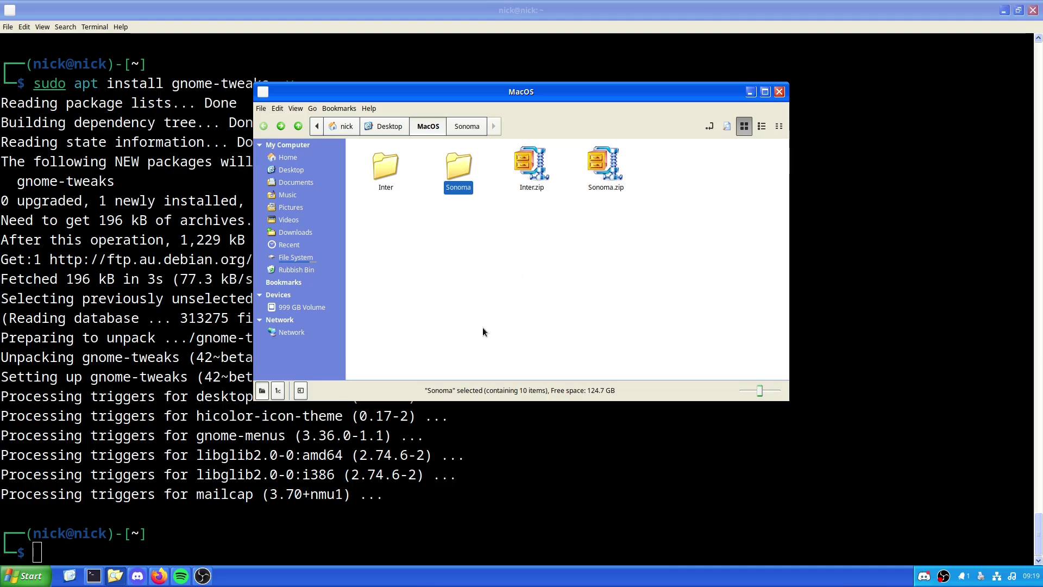
{"action": "left_click", "coordinate": [304, 158]}
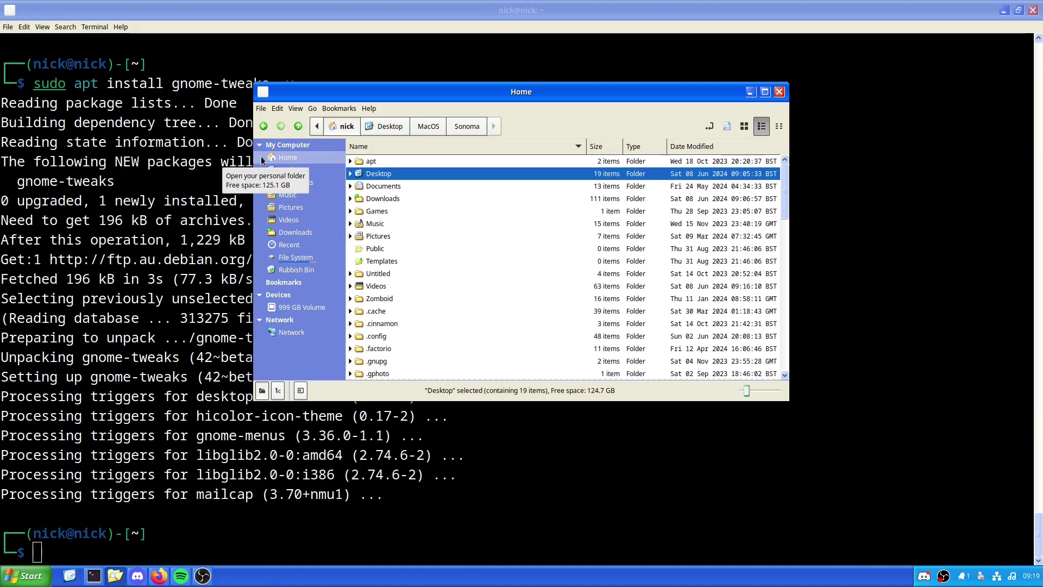
{"action": "scroll", "coordinate": [514, 259], "scroll_direction": "down", "scroll_amount": 4}
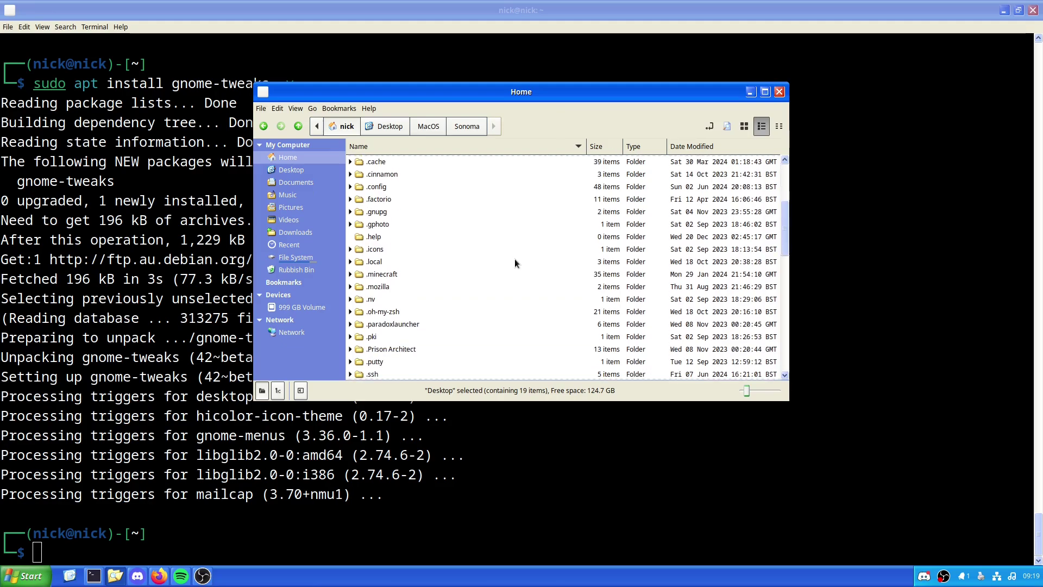
{"action": "scroll", "coordinate": [438, 298], "scroll_direction": "down", "scroll_amount": 2}
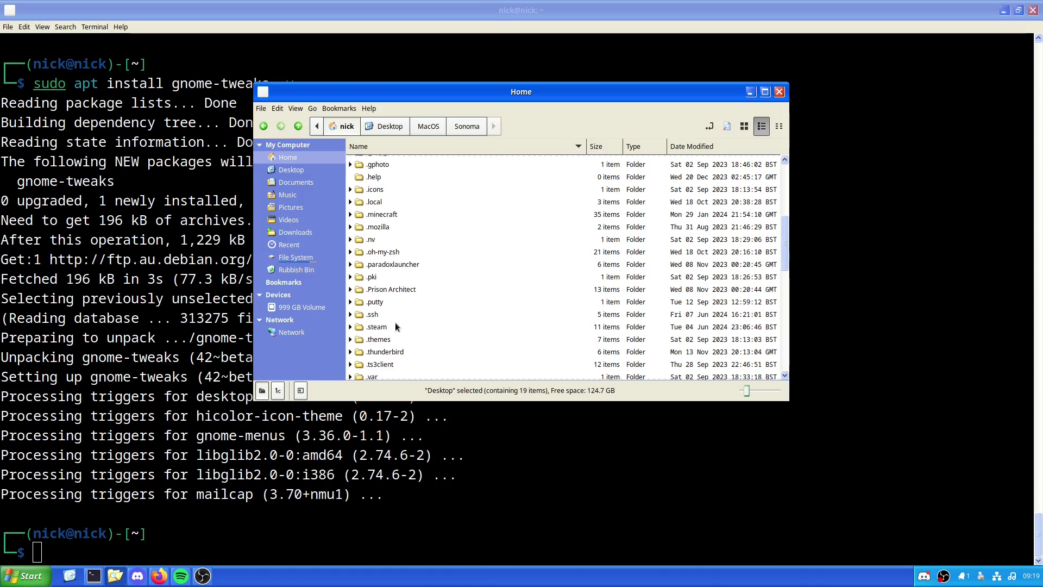
{"action": "double_click", "coordinate": [377, 340]}
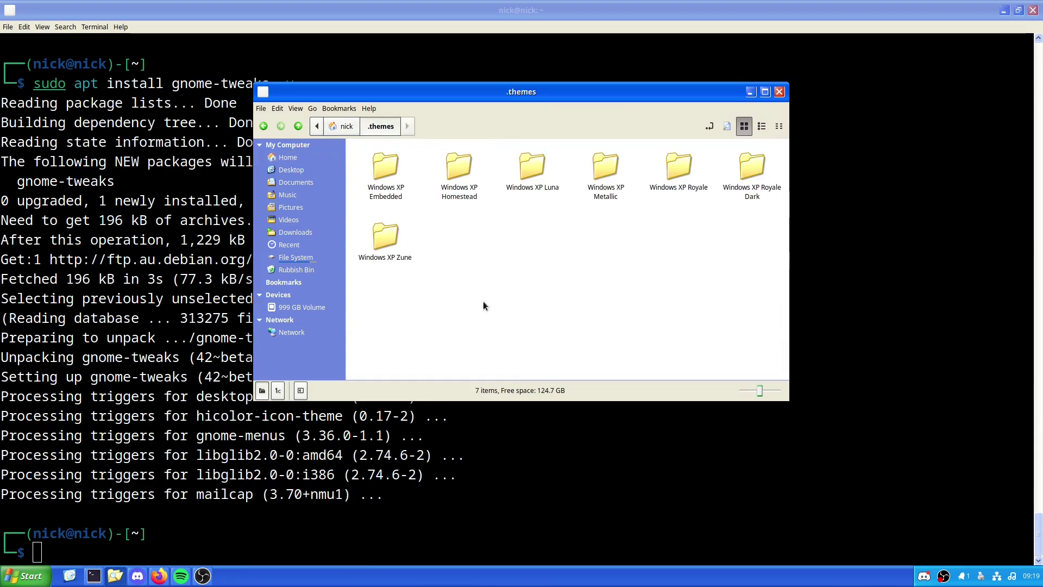
{"action": "key", "text": "BackSpace"}
{"action": "key", "text": "BackSpace"}
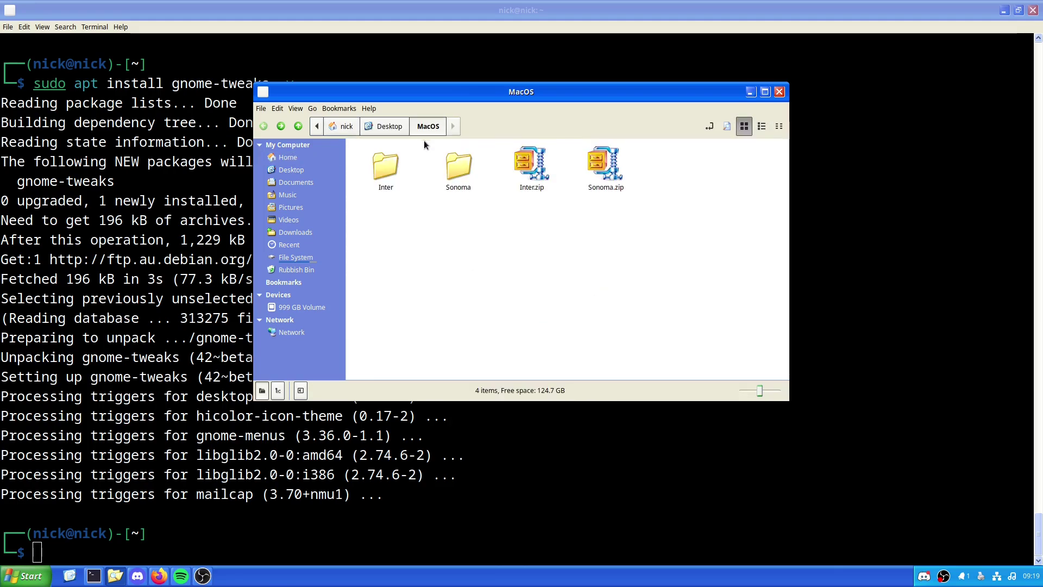
- Copy the Sonoma theme folder and paste it into ~/.themes
{"action": "left_click", "coordinate": [458, 166]}
{"action": "key", "text": "alt+Right"}
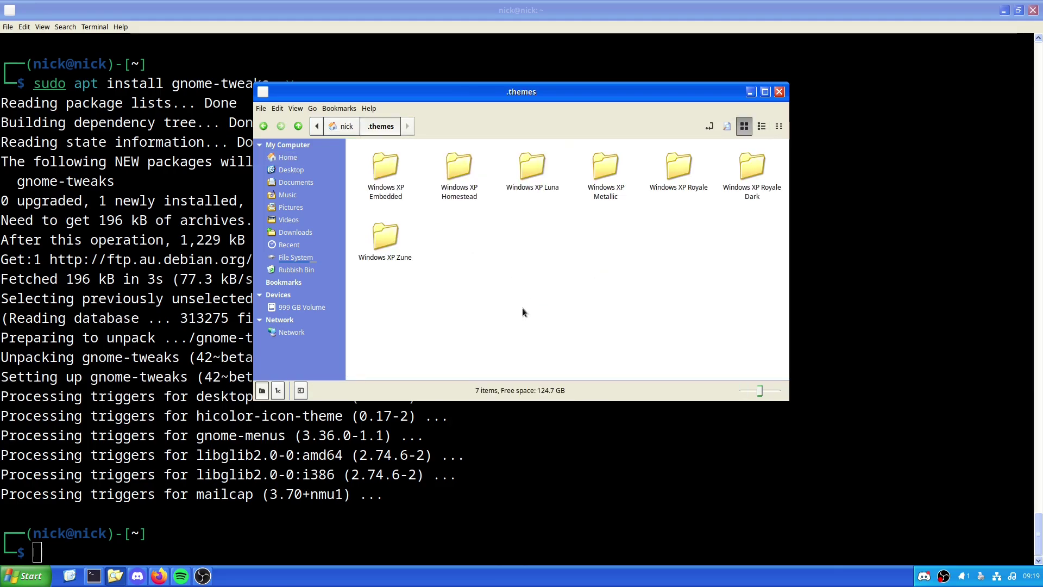
{"action": "right_click", "coordinate": [523, 313]}
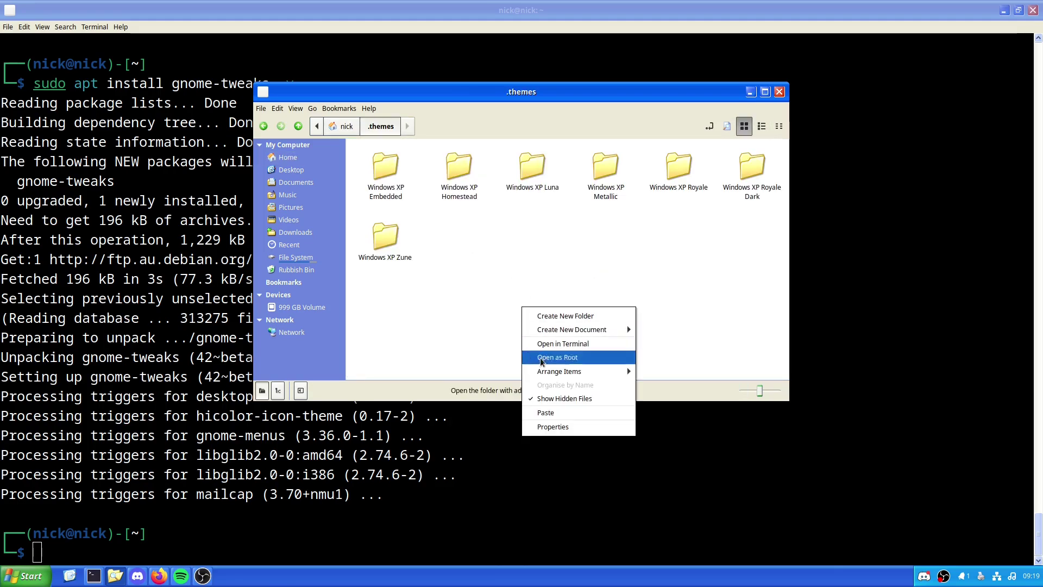
{"action": "left_click", "coordinate": [554, 413]}
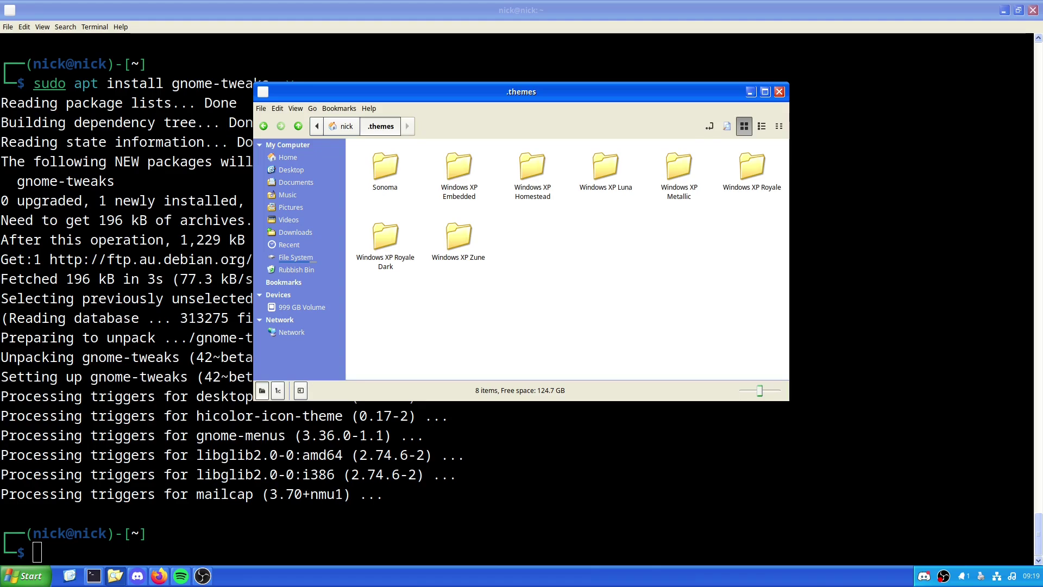
- Launch the Cinnamon Themes settings, closing a Tweaks window opened along the way
{"action": "left_click", "coordinate": [25, 576]}
{"action": "type", "text": "theme"}
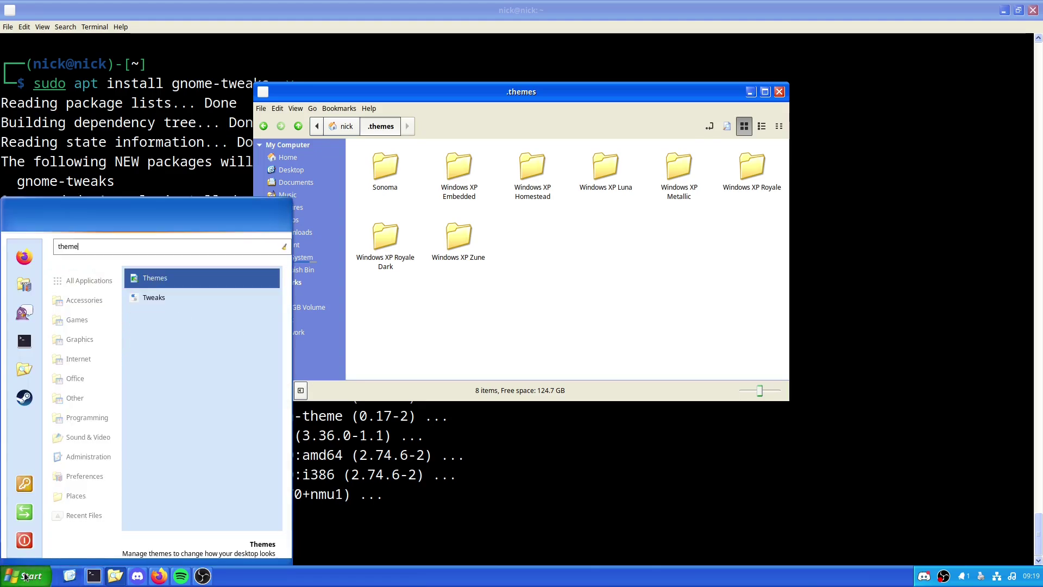
{"action": "key", "text": "Return"}
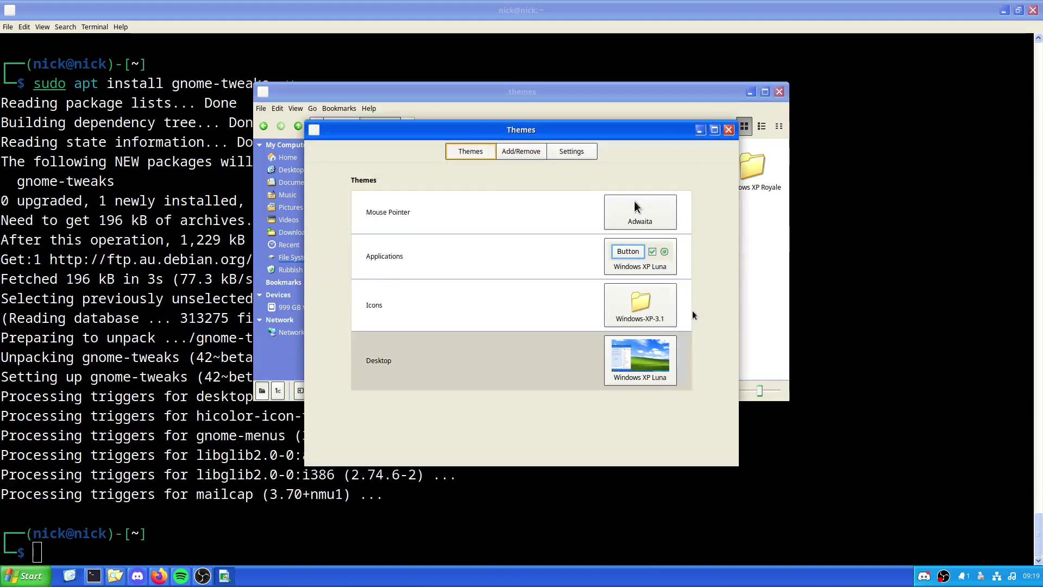
{"action": "key", "text": "super"}
{"action": "type", "text": "tweaks"}
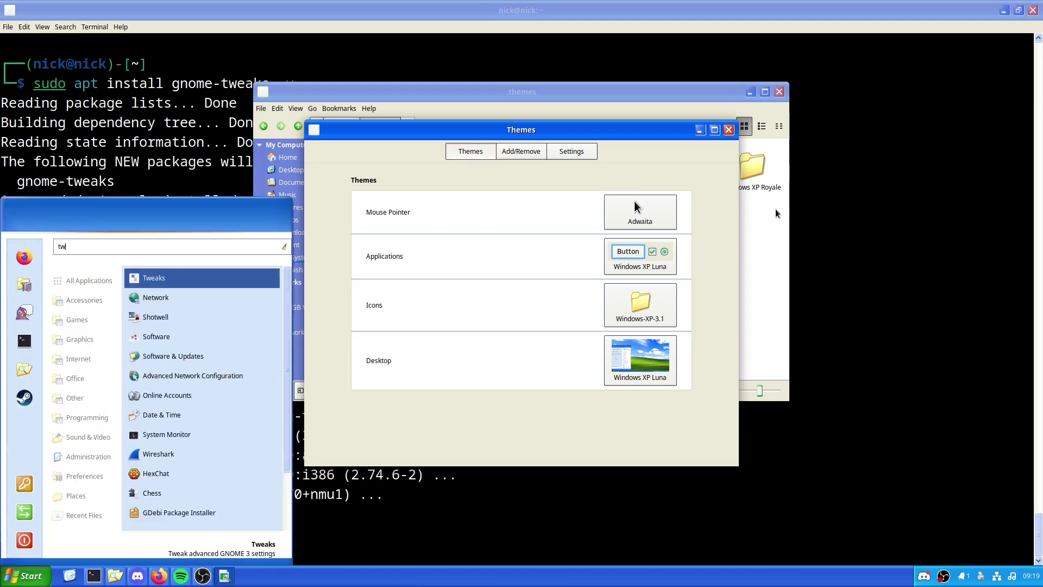
{"action": "key", "text": "Return"}
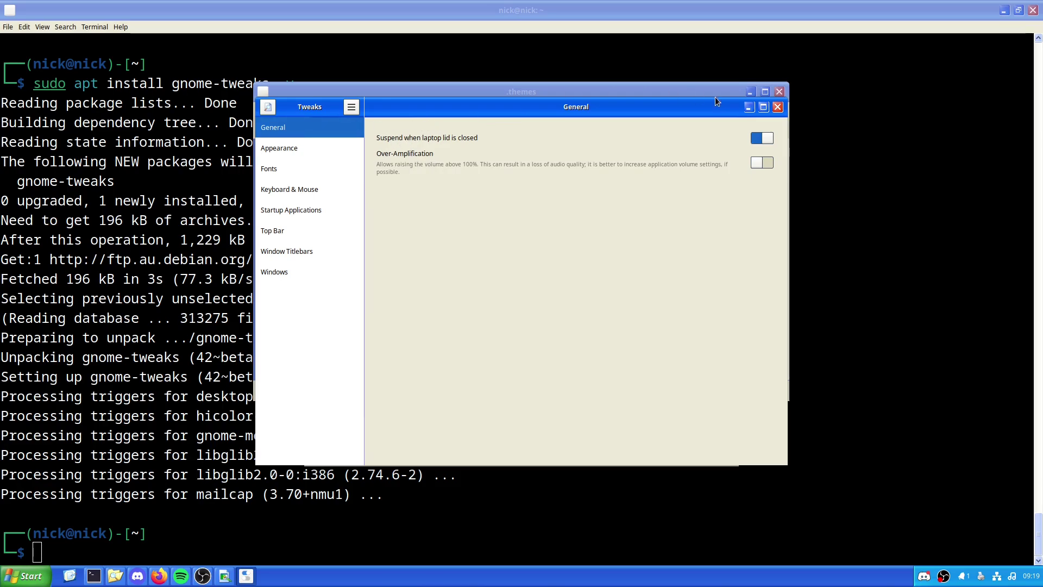
{"action": "left_click", "coordinate": [777, 107]}
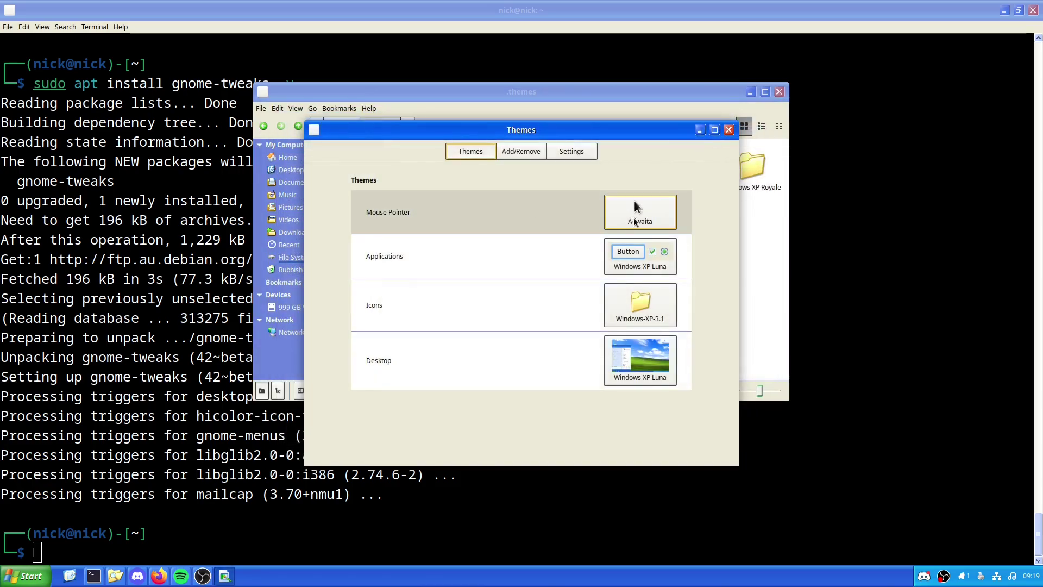
- Apply Sonoma as the Desktop and Applications theme, leaving icons and pointer unchanged, and close Themes
{"action": "left_click", "coordinate": [646, 356]}
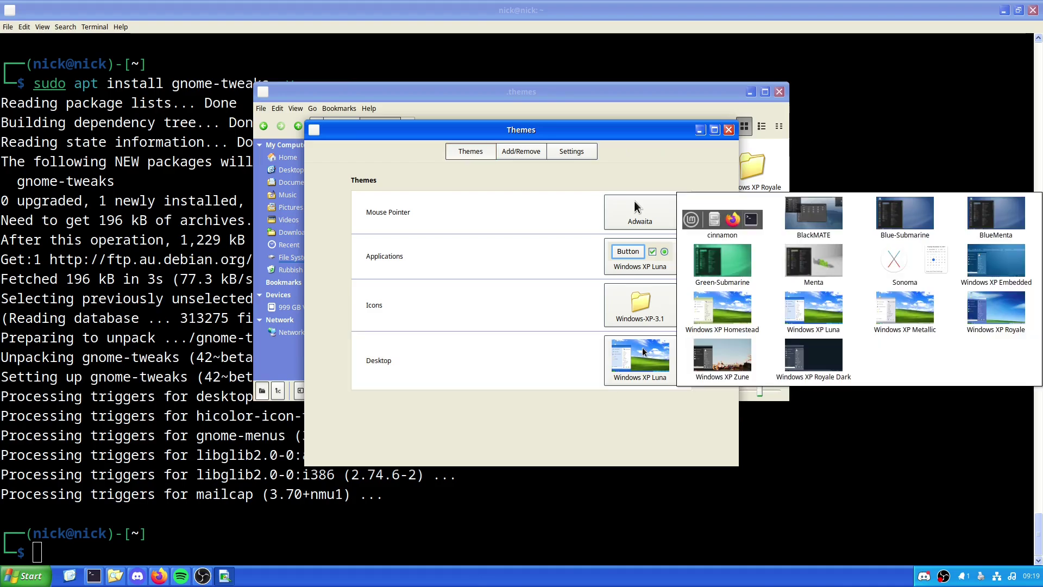
{"action": "left_click", "coordinate": [886, 263]}
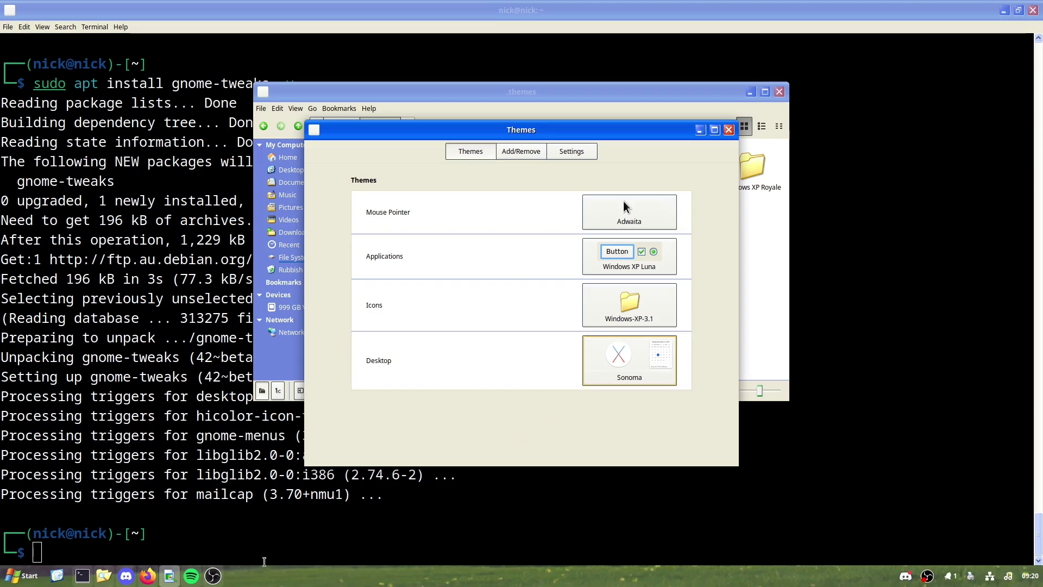
{"action": "left_click", "coordinate": [687, 296]}
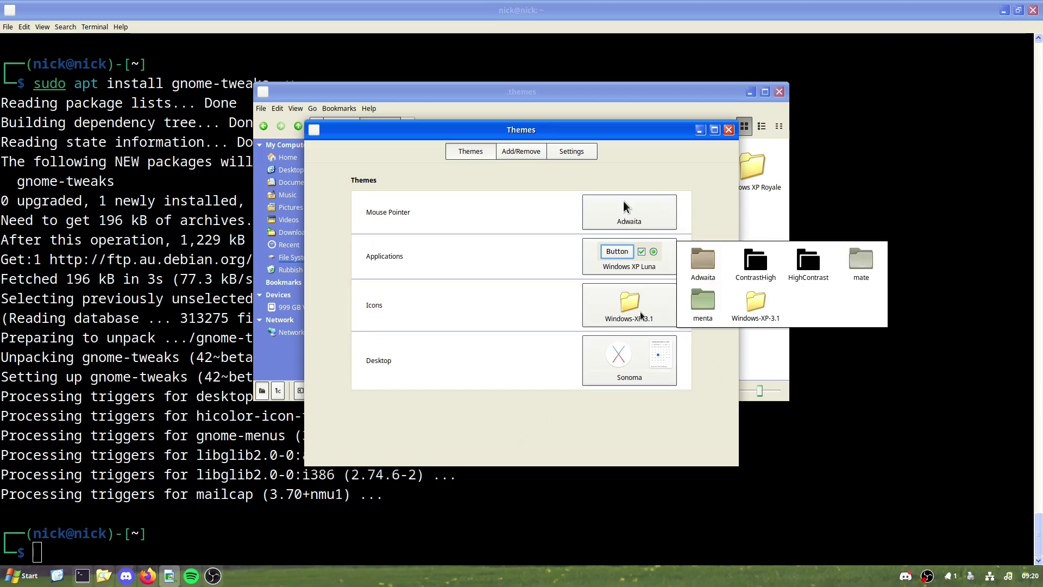
{"action": "left_click", "coordinate": [618, 251]}
{"action": "left_click", "coordinate": [620, 253]}
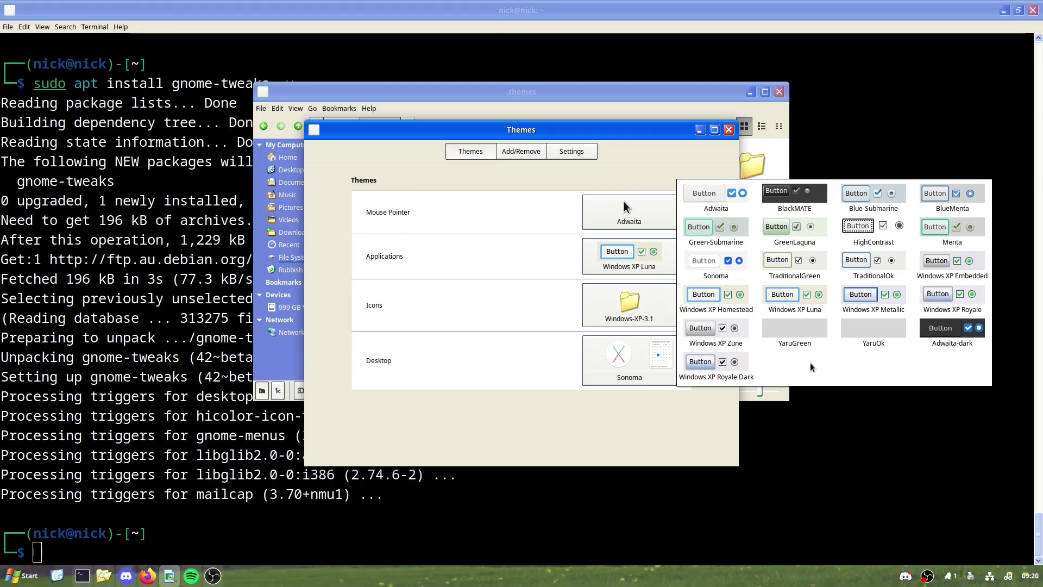
{"action": "left_click", "coordinate": [717, 273]}
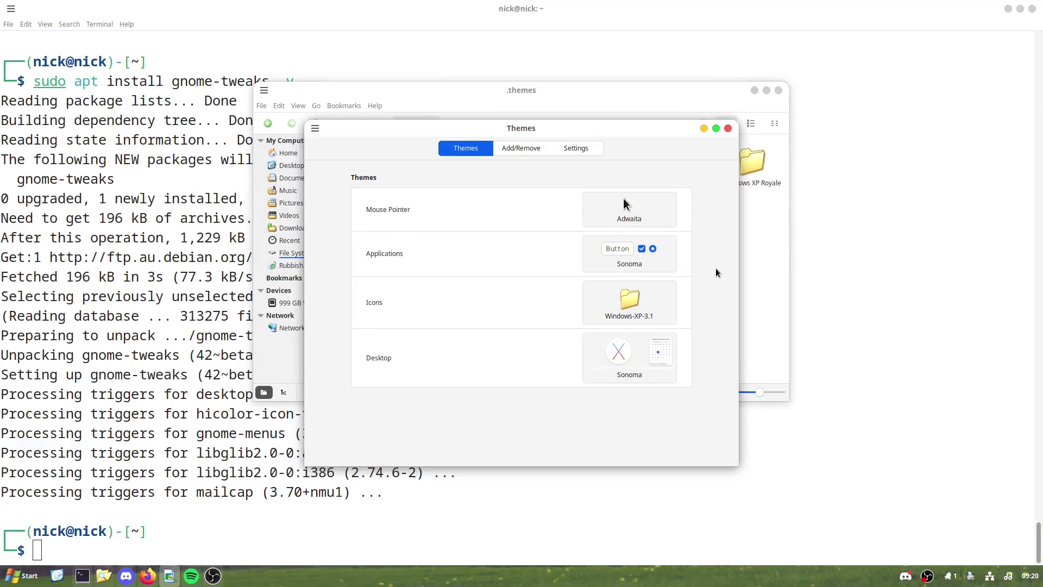
{"action": "left_click", "coordinate": [605, 214]}
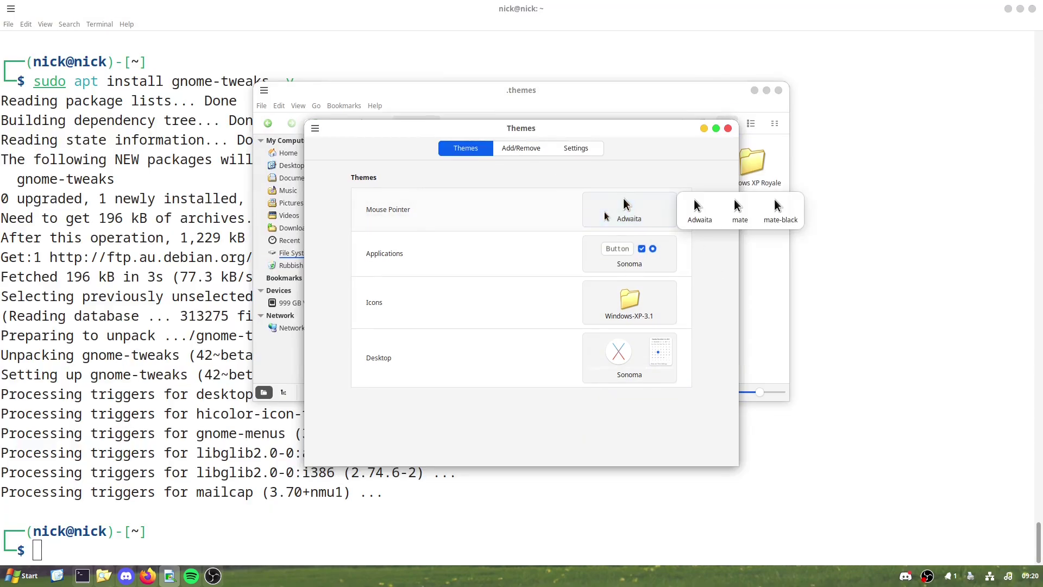
{"action": "left_click", "coordinate": [554, 186]}
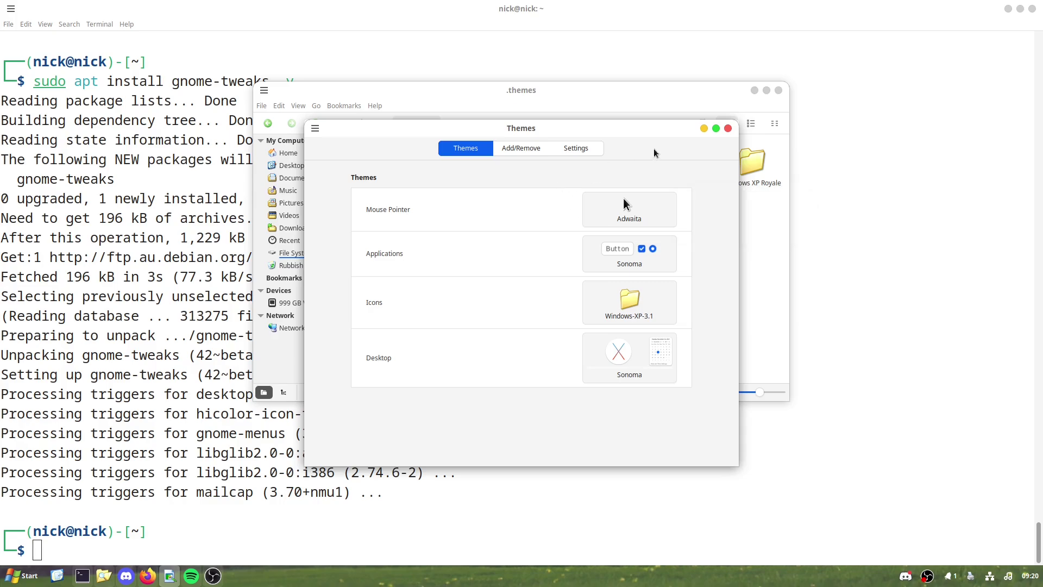
{"action": "left_click", "coordinate": [727, 128]}
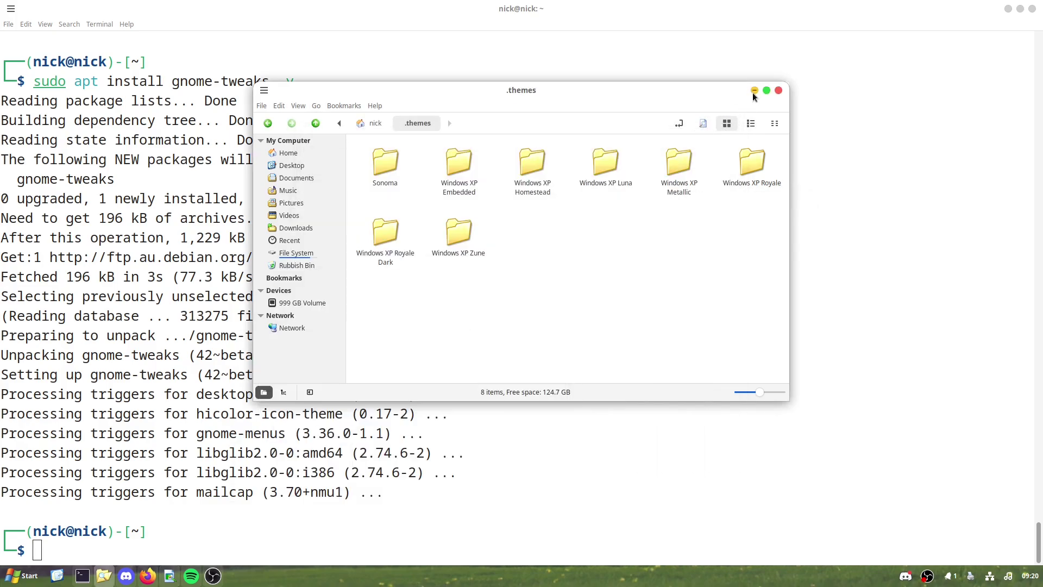
- Minimize the full-screen terminal window so the desktop and .themes window show
{"action": "left_click", "coordinate": [1008, 9]}
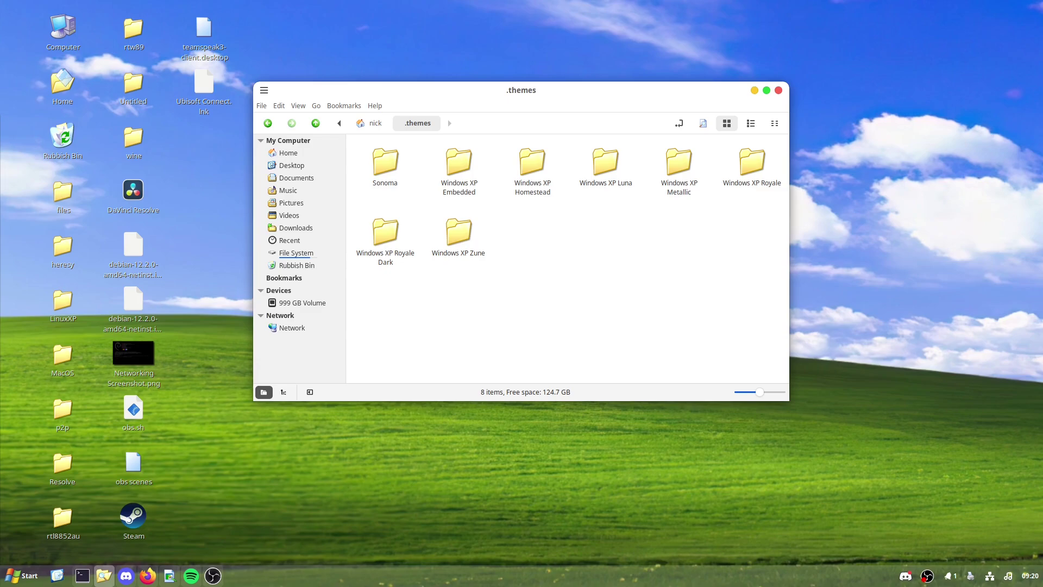
- Launch Tweaks, search its settings for 'user' and open the Appearance page
{"action": "key", "text": "super"}
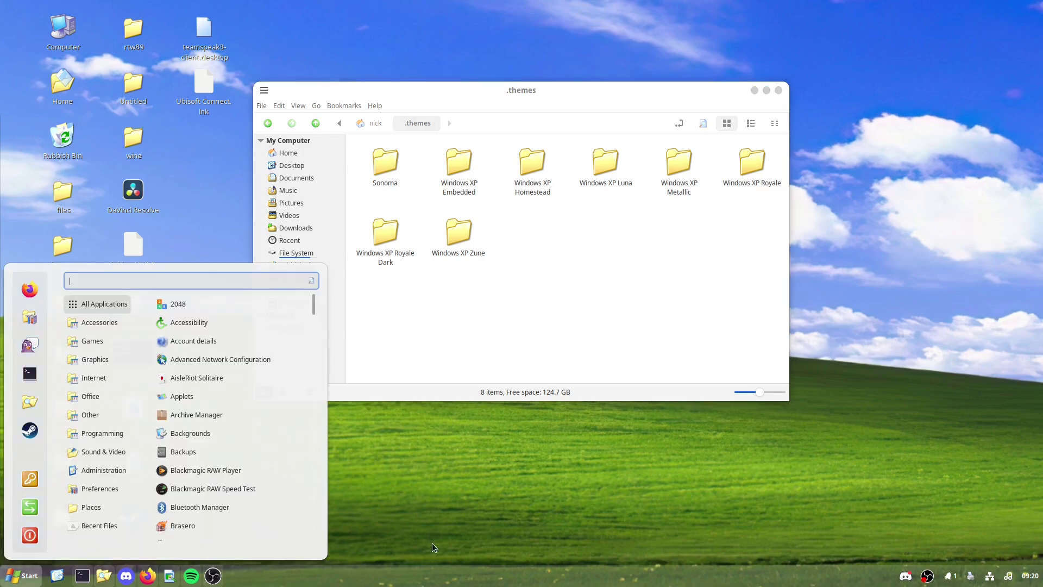
{"action": "type", "text": "t"}
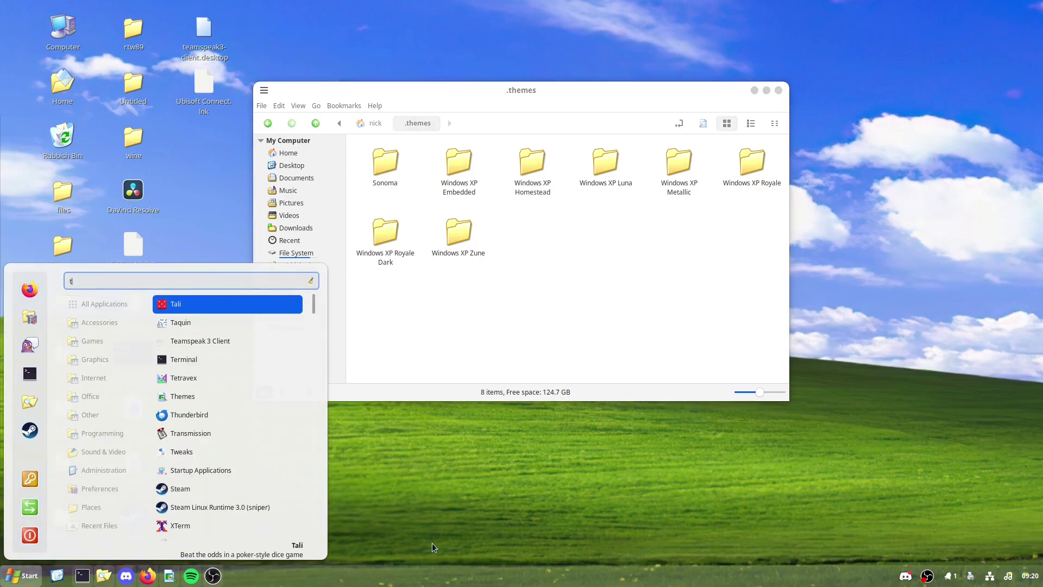
{"action": "type", "text": "weaks"}
{"action": "key", "text": "Return"}
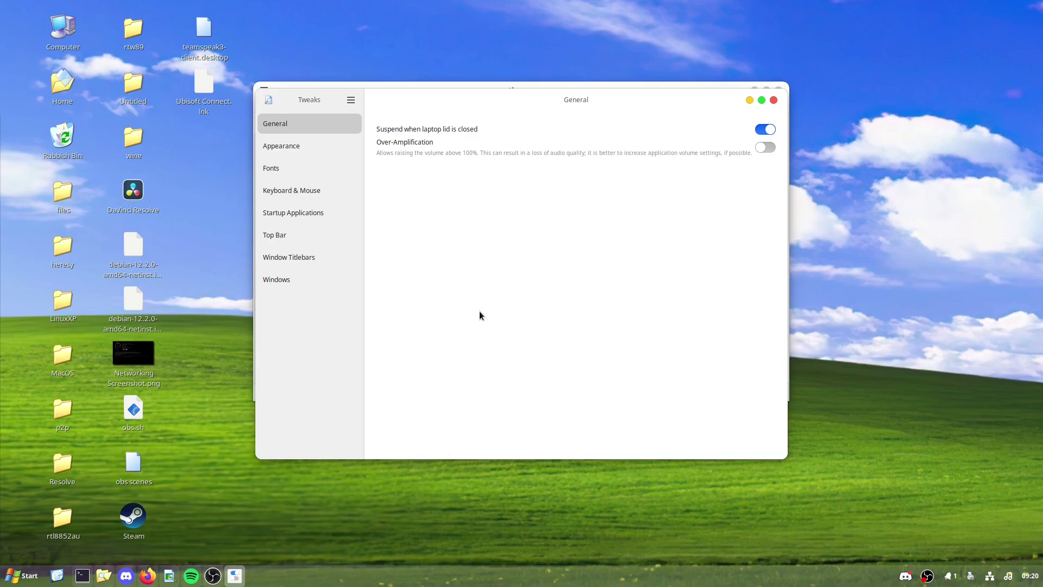
{"action": "left_click", "coordinate": [351, 102]}
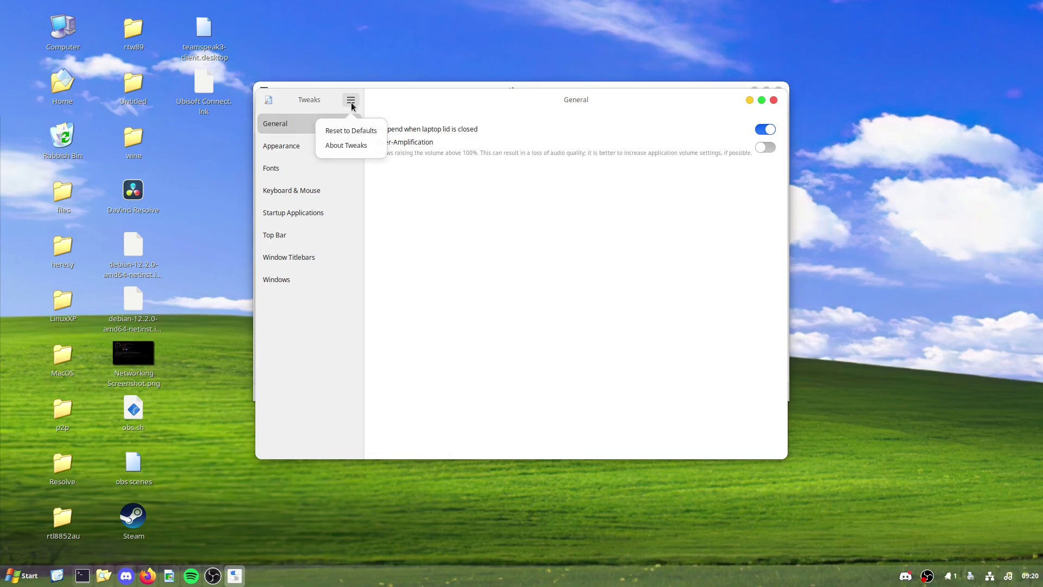
{"action": "left_click", "coordinate": [305, 103]}
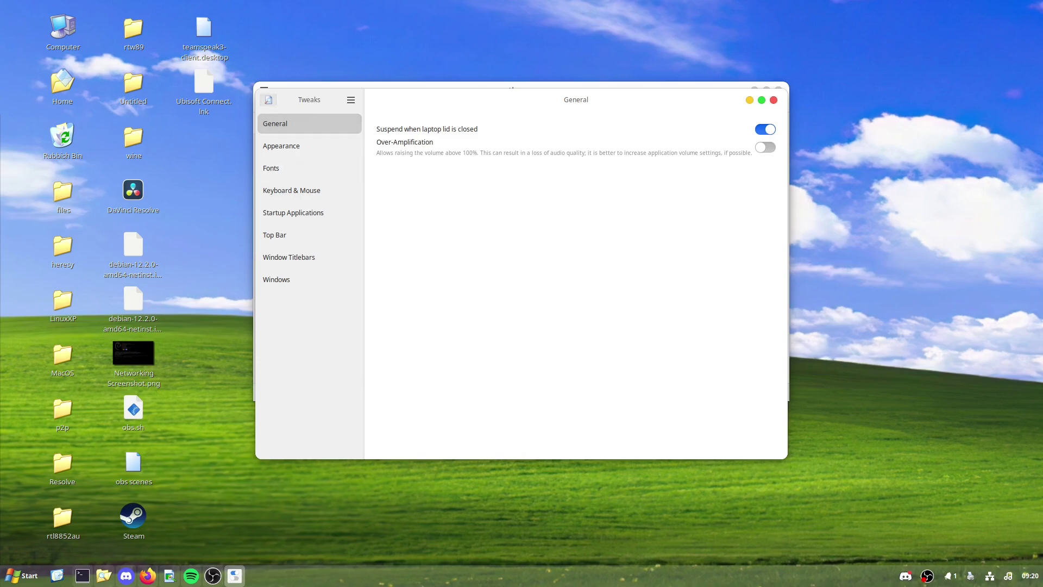
{"action": "left_click", "coordinate": [268, 102]}
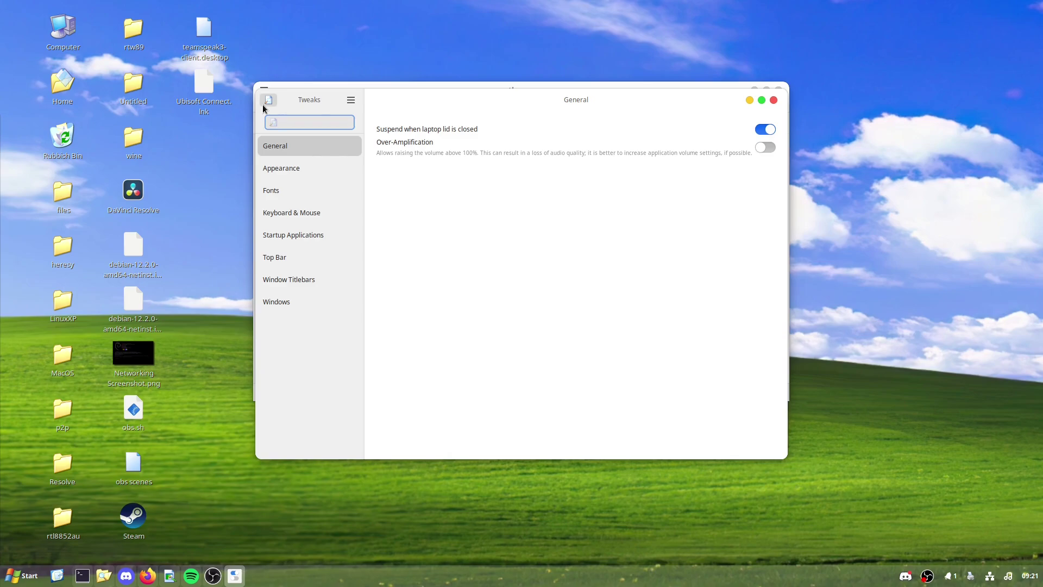
{"action": "type", "text": "user"}
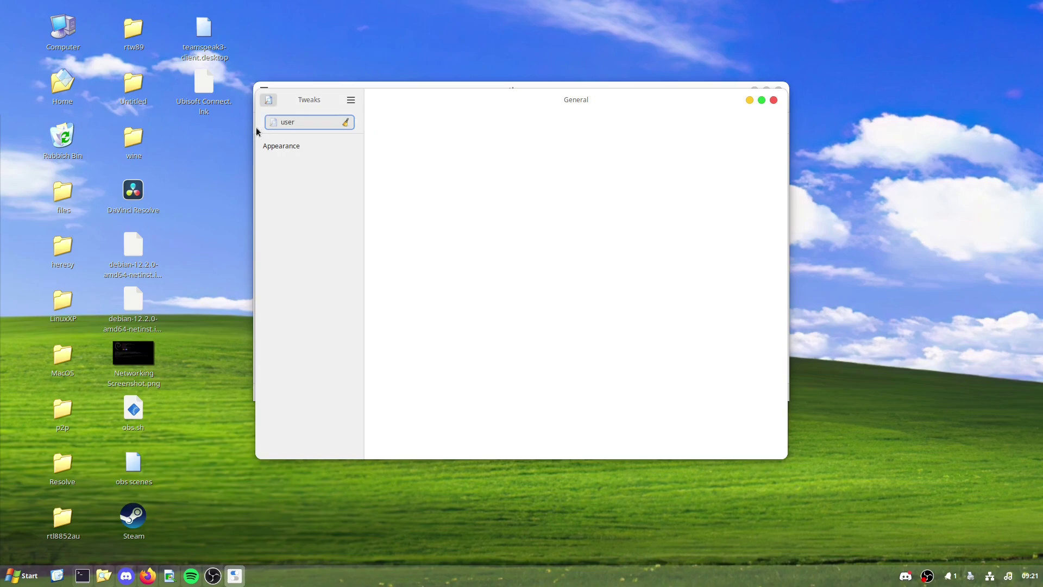
{"action": "left_click", "coordinate": [281, 146]}
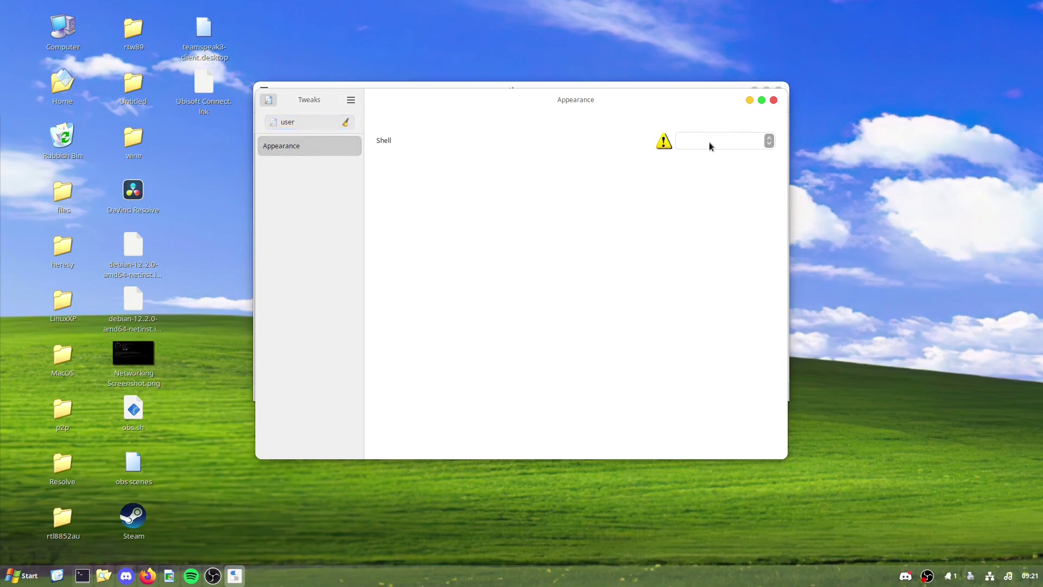
- Clear the 'user' search and inspect the Cursor themes, leaving Adwaita (default) selected
{"action": "left_click", "coordinate": [317, 125]}
{"action": "key", "text": "BackSpace"}
{"action": "key", "text": "BackSpace"}
{"action": "key", "text": "BackSpace"}
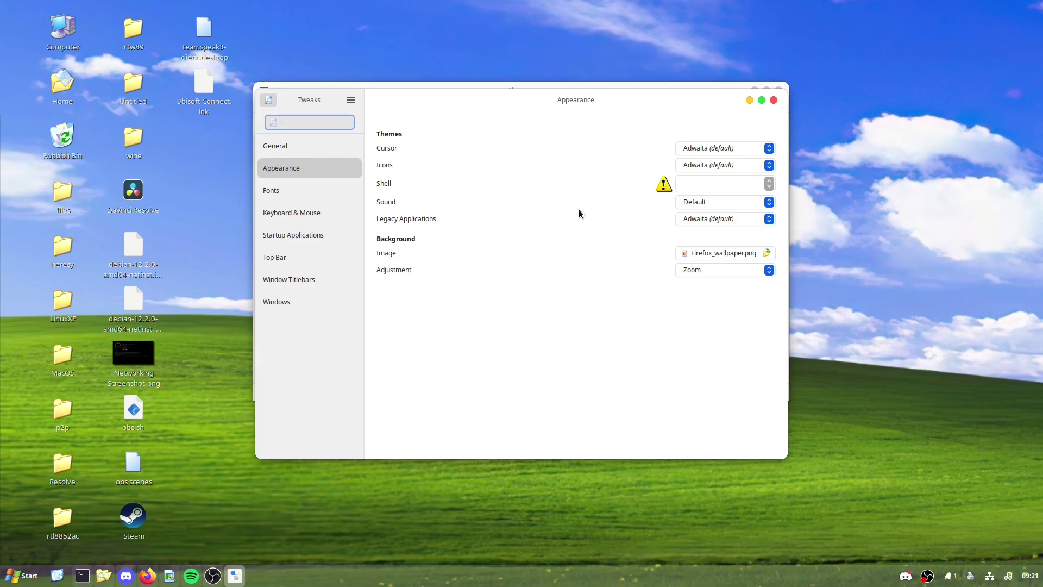
{"action": "left_click", "coordinate": [713, 148]}
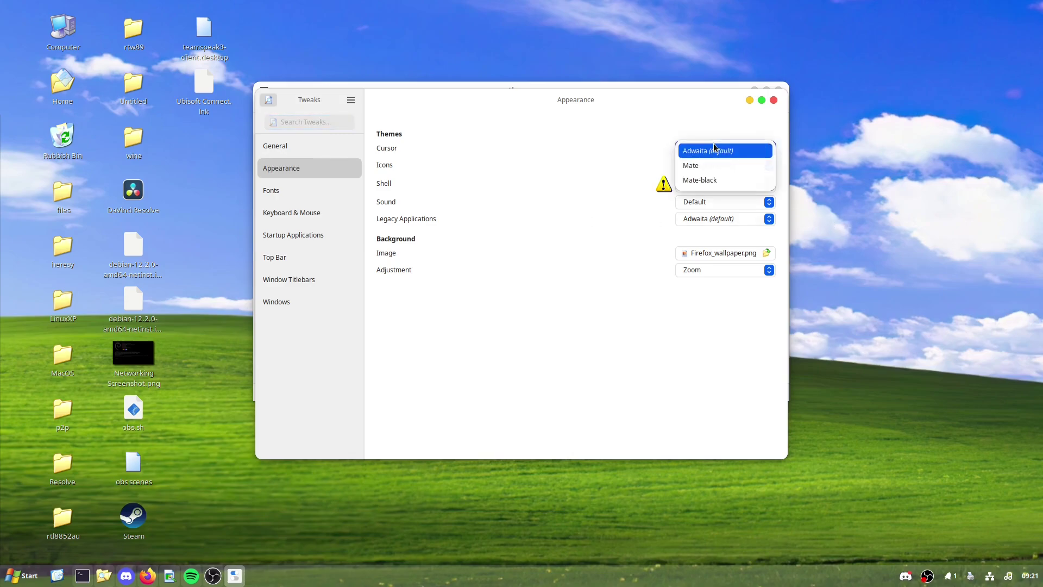
{"action": "left_click", "coordinate": [477, 334]}
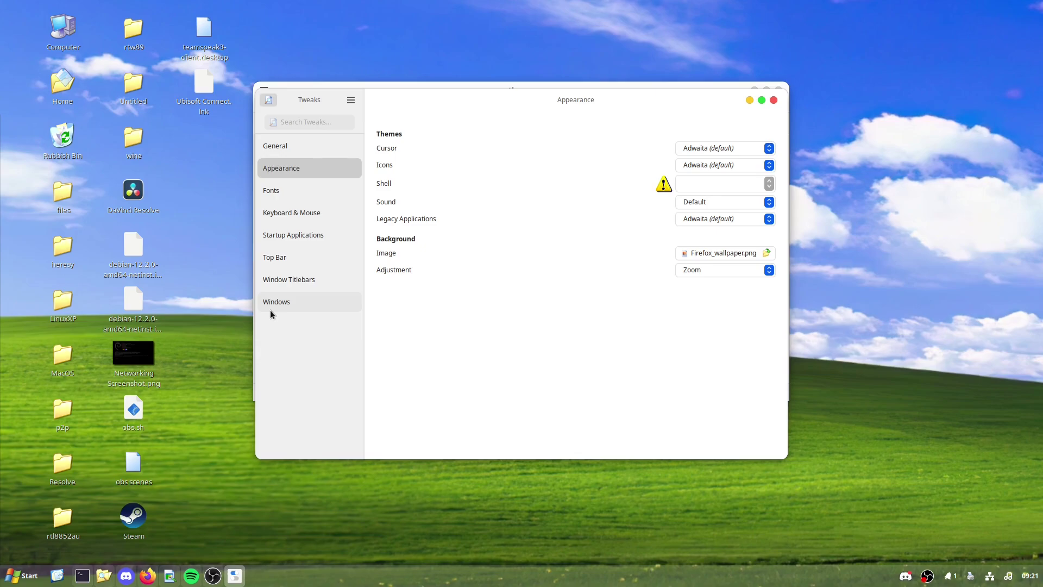
- Launch Extension Manager, search online for 'userthe' and open the User Themes extension page
{"action": "key", "text": "super"}
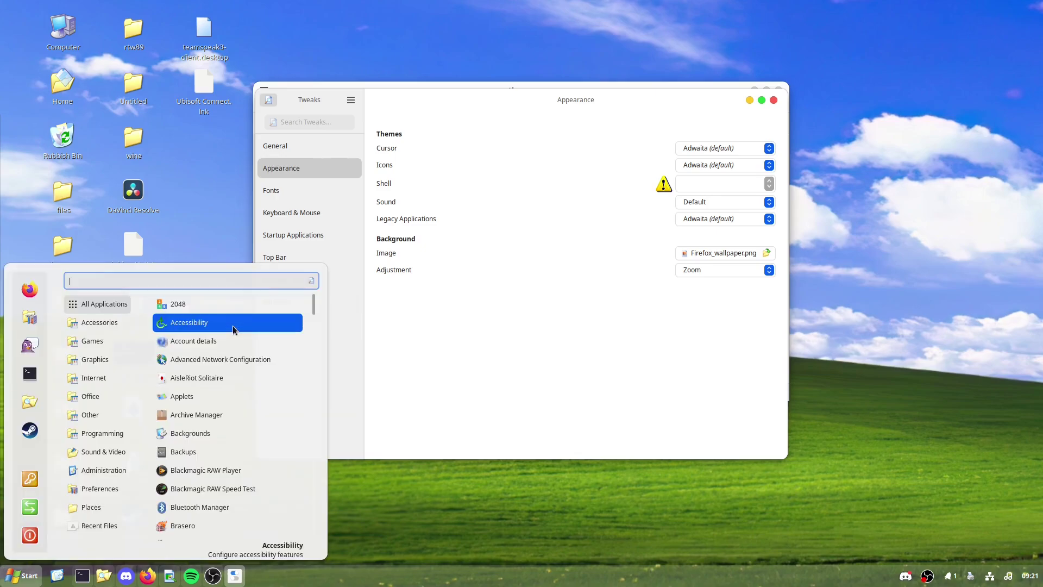
{"action": "type", "text": "exten"}
{"action": "key", "text": "Return"}
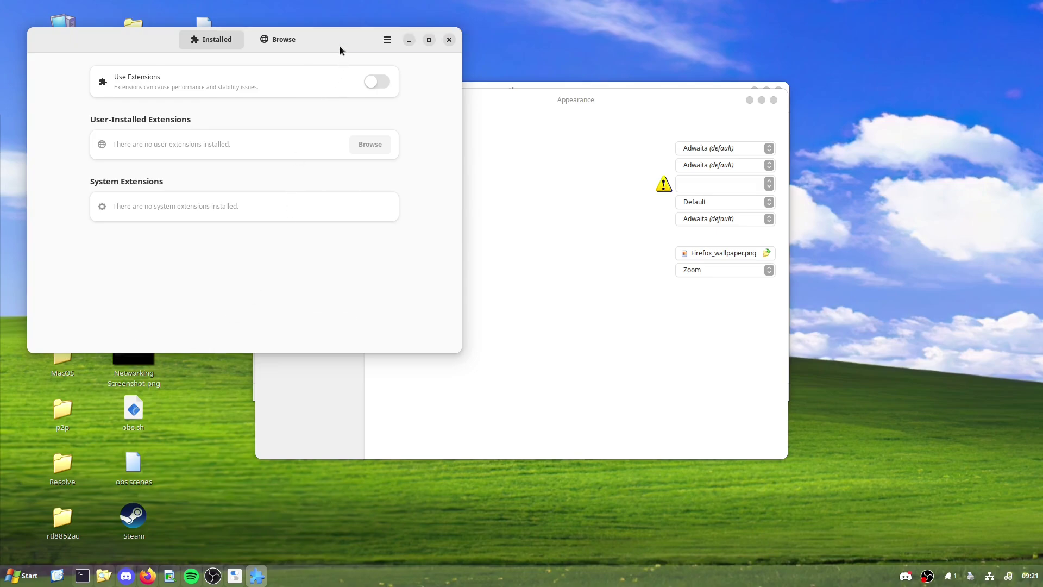
{"action": "left_click", "coordinate": [277, 41]}
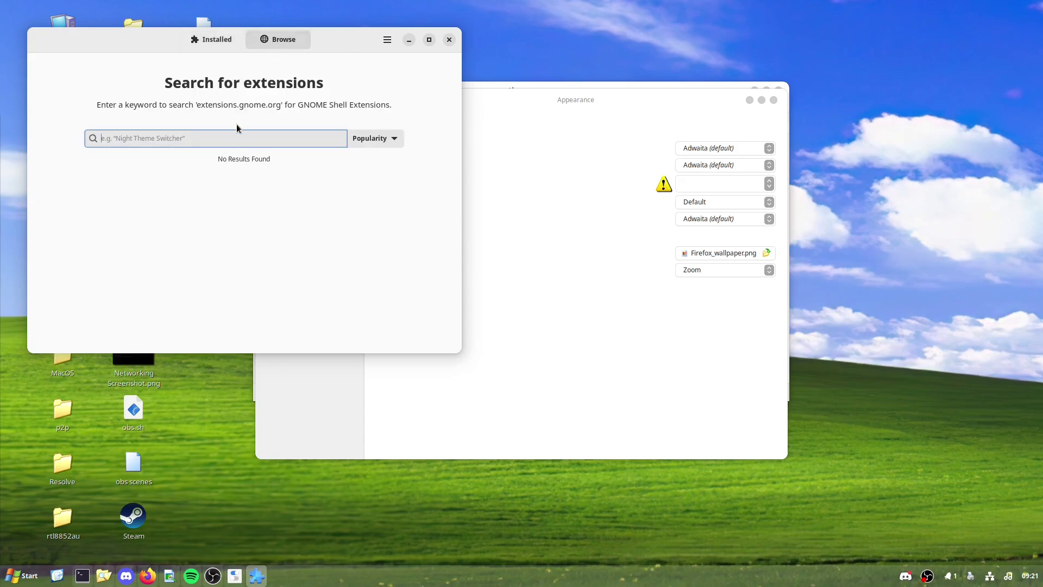
{"action": "type", "text": "userthe"}
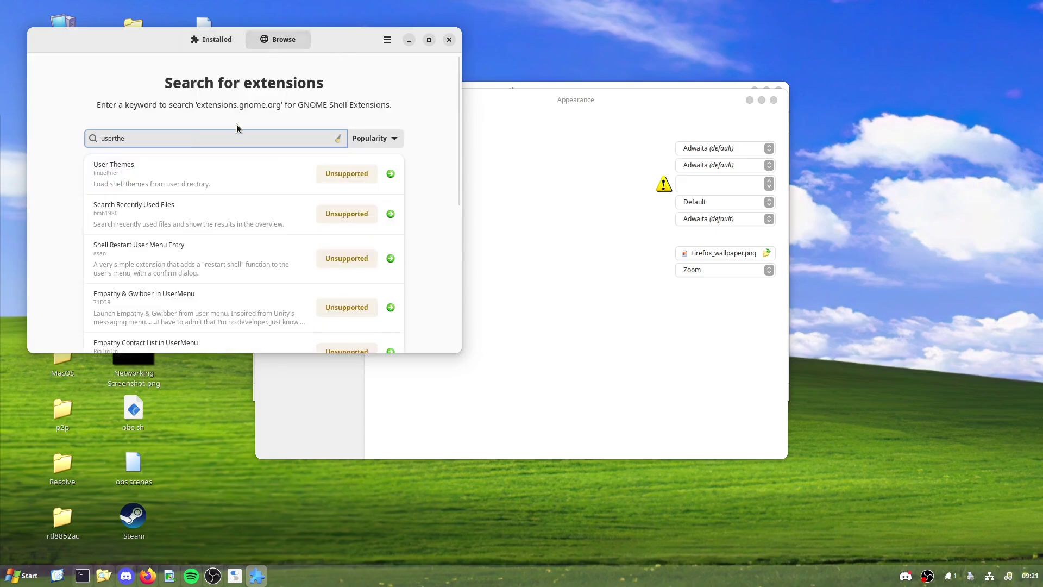
{"action": "left_click", "coordinate": [391, 174]}
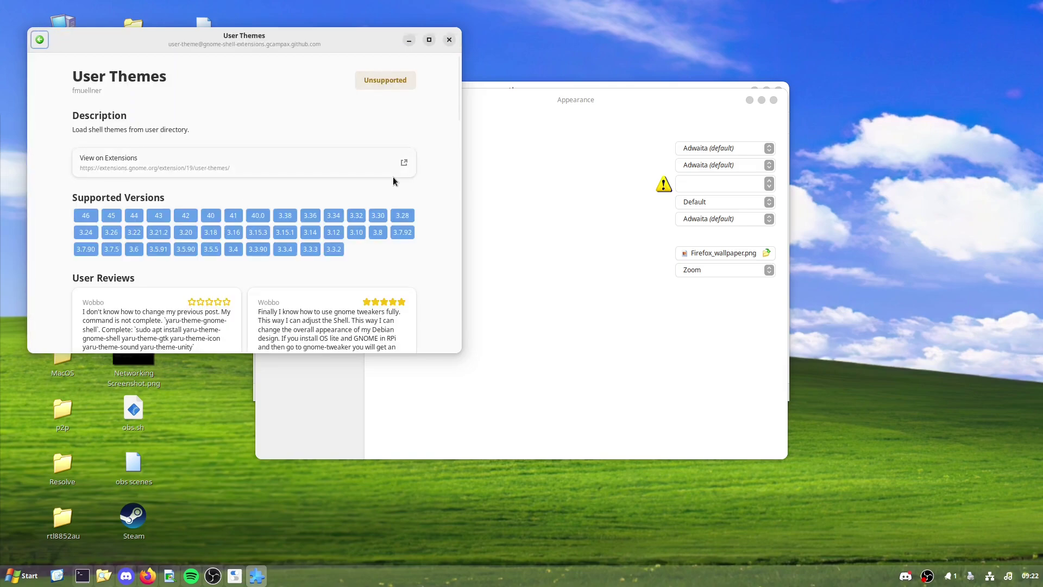
- Install the unsupported User Themes extension, confirming Yes at the compatibility warning
{"action": "left_click", "coordinate": [374, 79]}
{"action": "left_click", "coordinate": [280, 174]}
{"action": "left_click", "coordinate": [372, 86]}
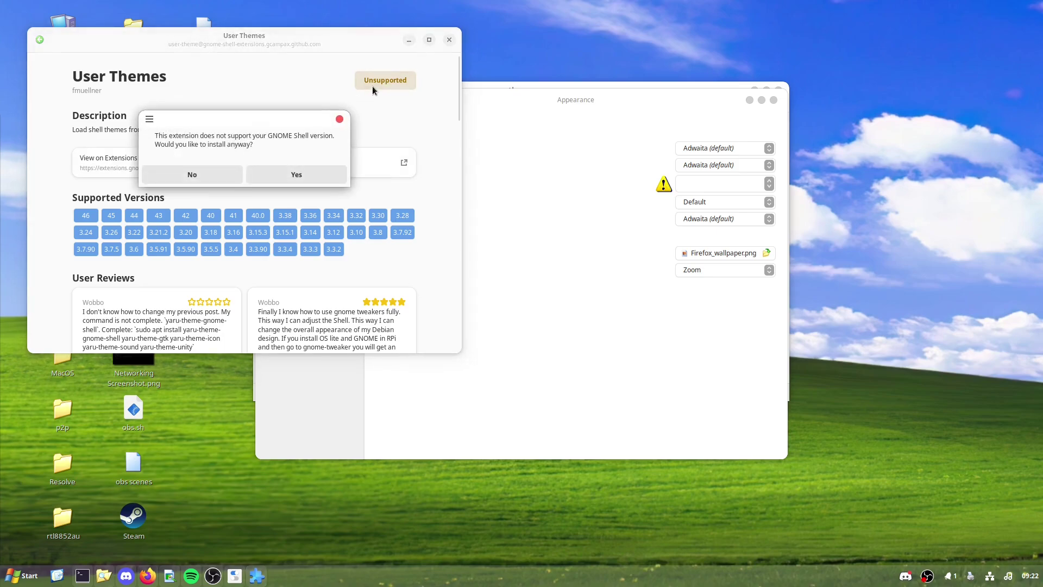
{"action": "left_click", "coordinate": [278, 173]}
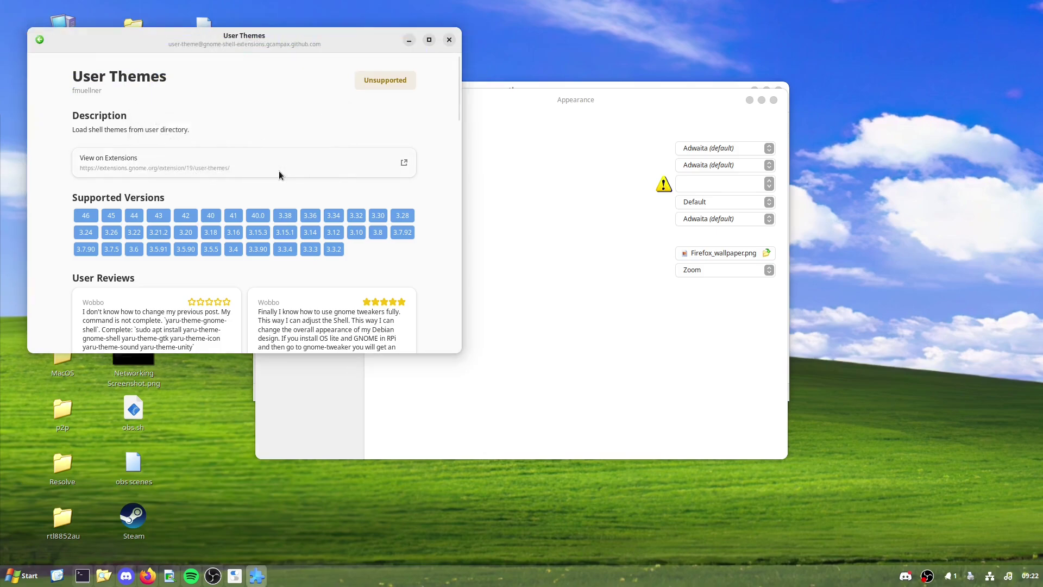
{"action": "scroll", "coordinate": [281, 182], "scroll_direction": "down", "scroll_amount": 4}
{"action": "scroll", "coordinate": [282, 182], "scroll_direction": "down", "scroll_amount": 1}
{"action": "scroll", "coordinate": [282, 182], "scroll_direction": "up", "scroll_amount": 5}
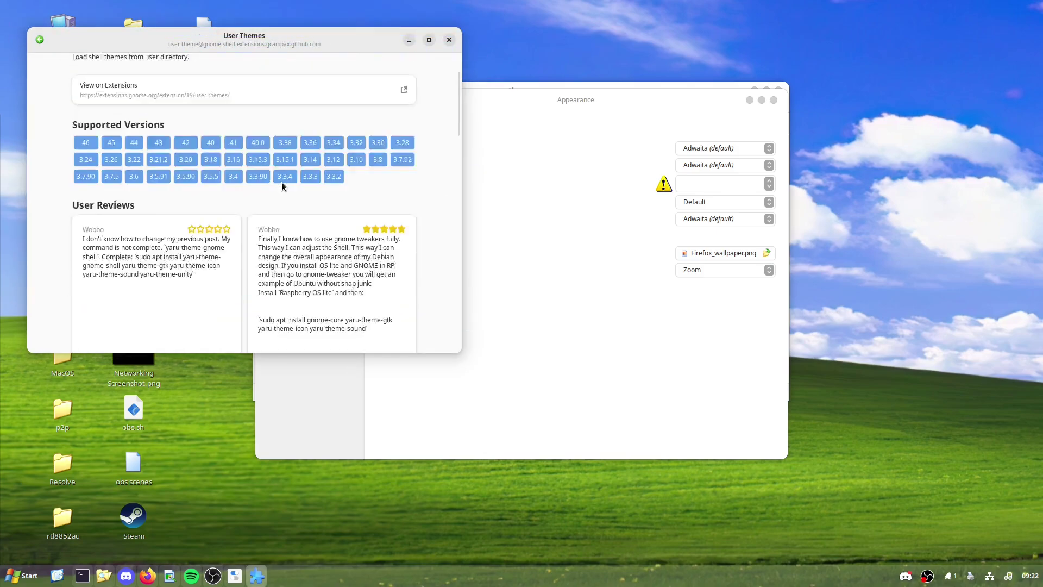
{"action": "scroll", "coordinate": [282, 182], "scroll_direction": "up", "scroll_amount": 1}
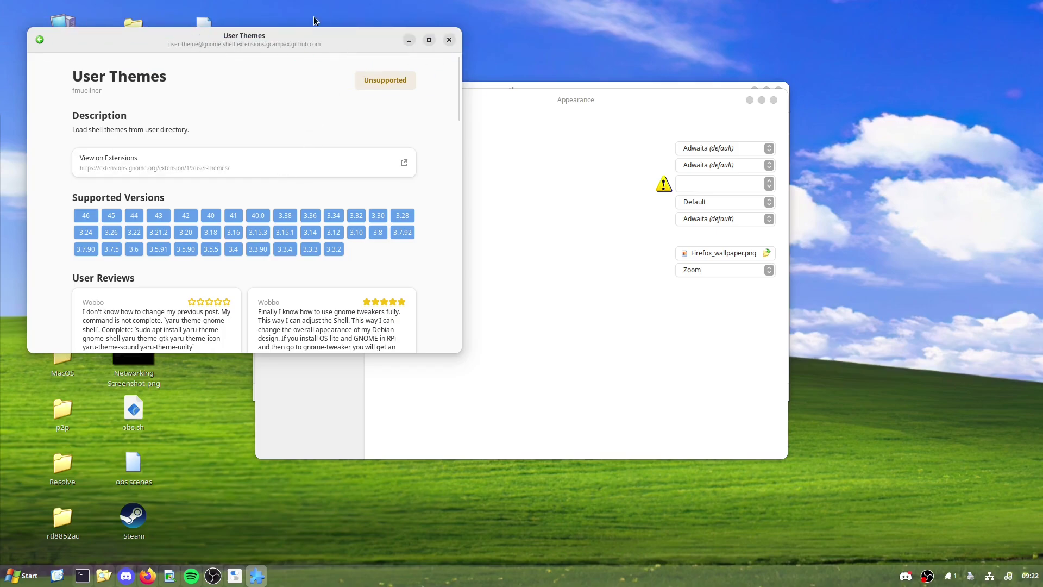
- Close Extension Manager, then run 'sudo apt install gnome' with the sudo password and answer y
{"action": "left_click", "coordinate": [449, 40]}
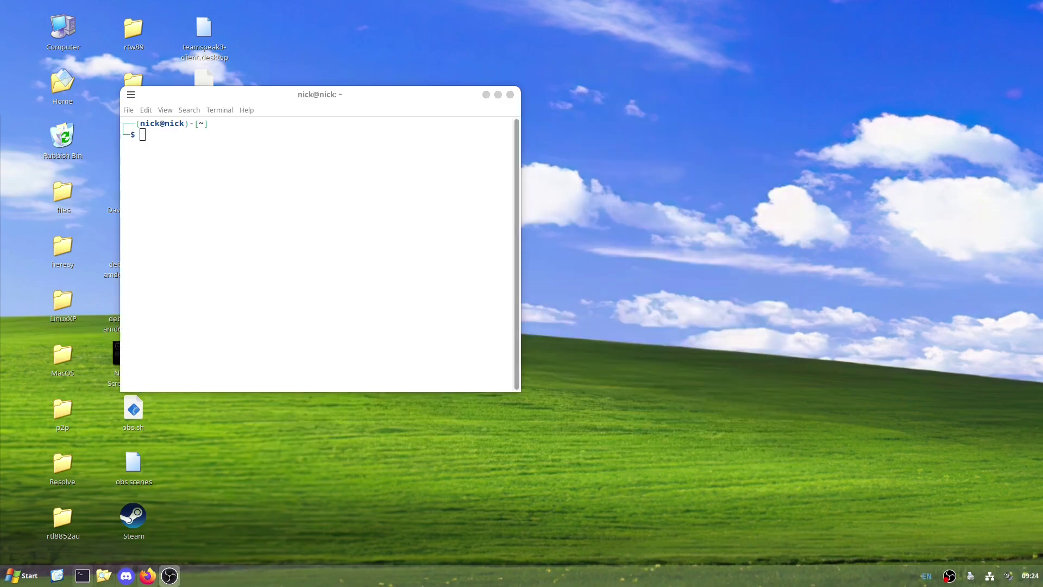
{"action": "left_click", "coordinate": [423, 239]}
{"action": "type", "text": "sudo "}
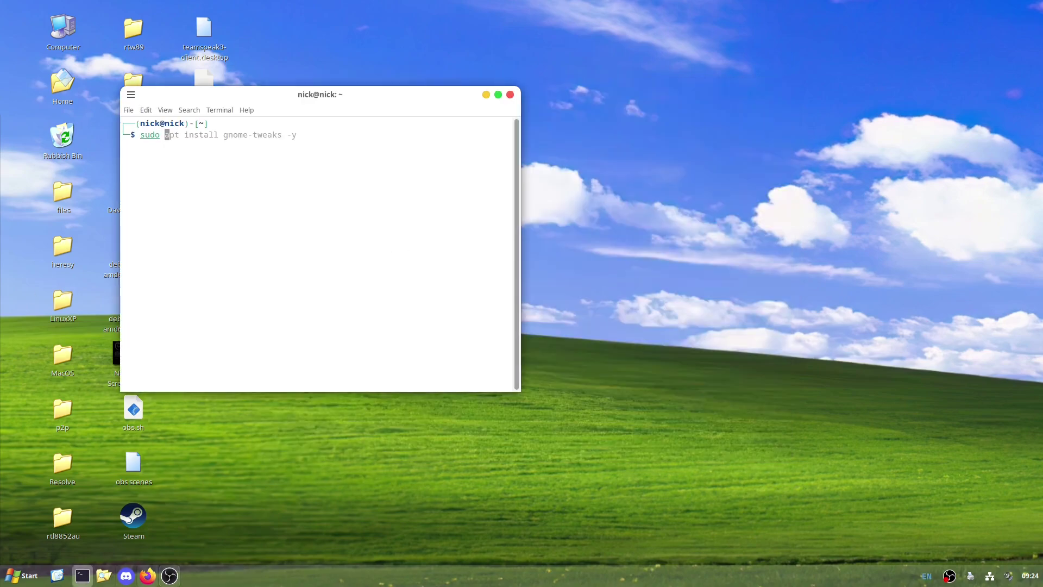
{"action": "type", "text": "apt install gnome"}
{"action": "key", "text": "Return"}
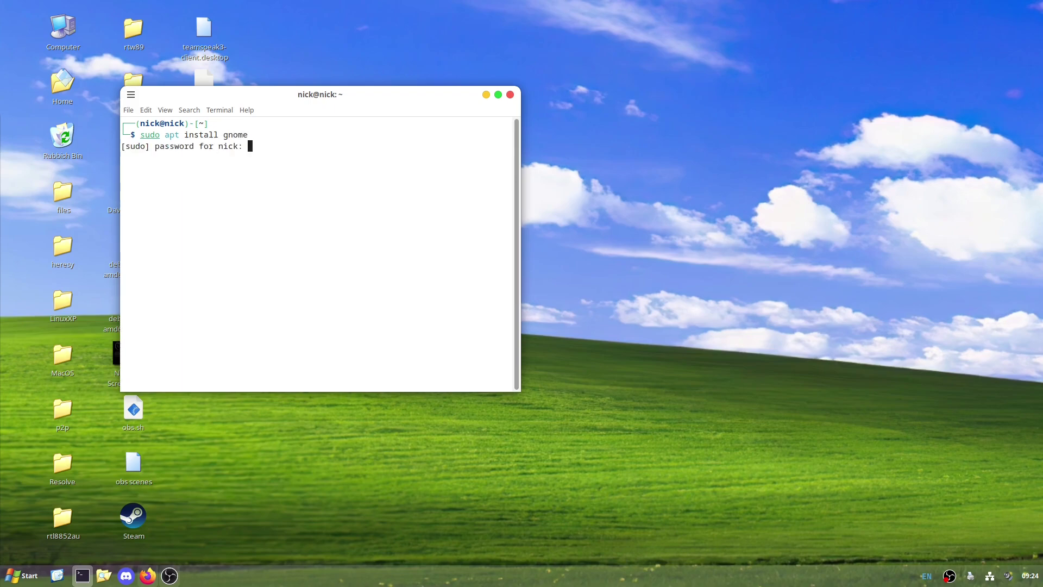
{"action": "key", "text": "Return"}
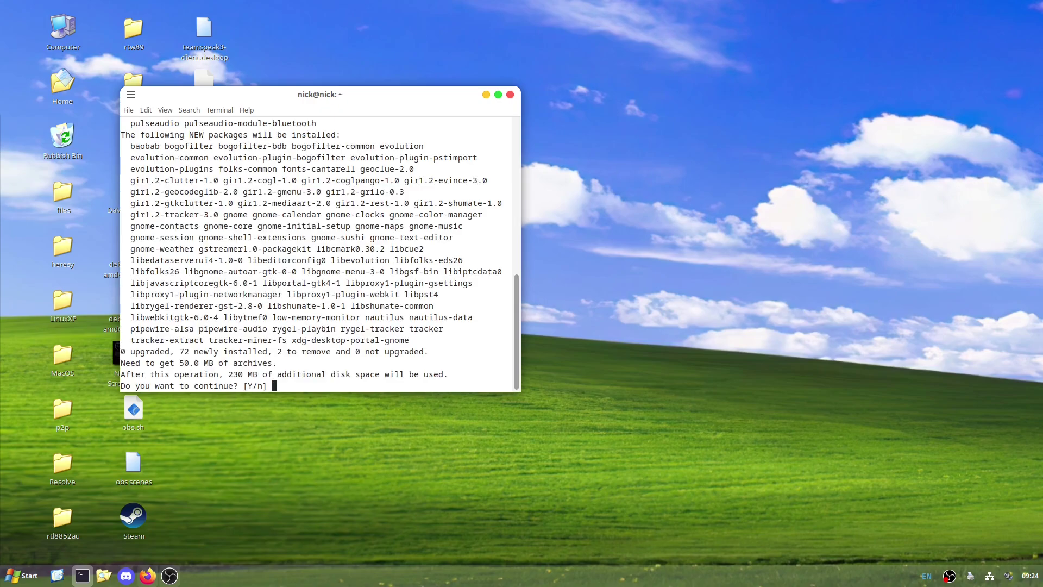
{"action": "type", "text": "y"}
{"action": "key", "text": "Return"}
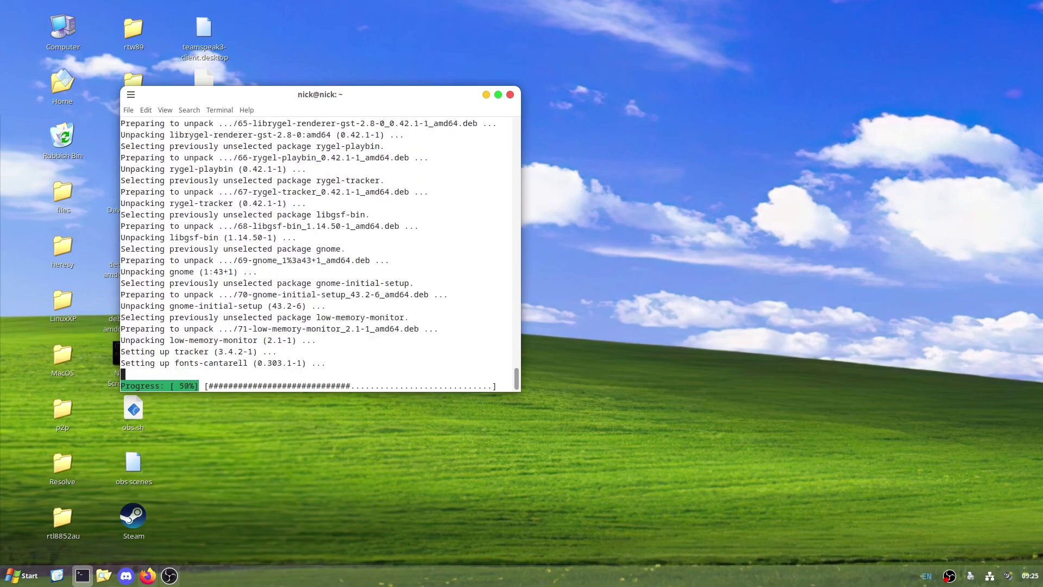
- Maximize the terminal and enlarge its text while the GNOME install finishes
{"action": "left_click", "coordinate": [499, 94]}
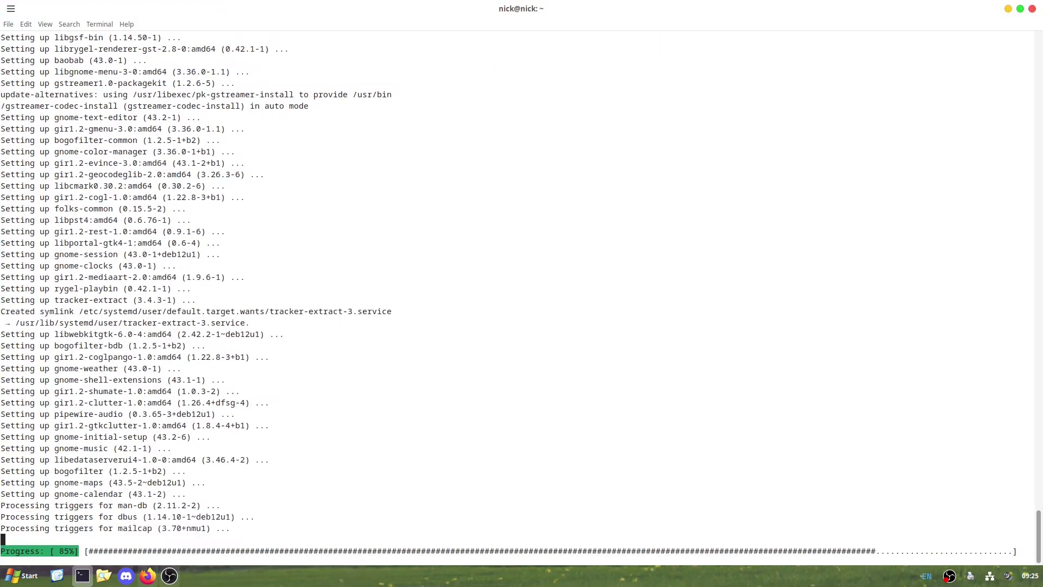
{"action": "key", "text": "ctrl+plus"}
{"action": "key", "text": "ctrl+plus"}
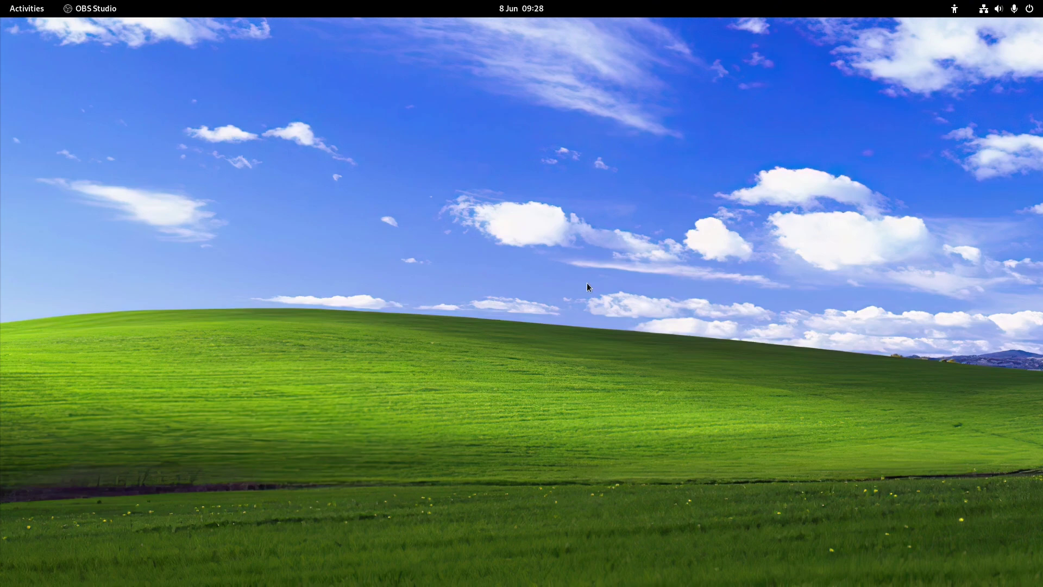
- Launch Tweaks by searching 'tweak' and go to its Appearance page
{"action": "key", "text": "super"}
{"action": "type", "text": "twe"}
{"action": "type", "text": "ak"}
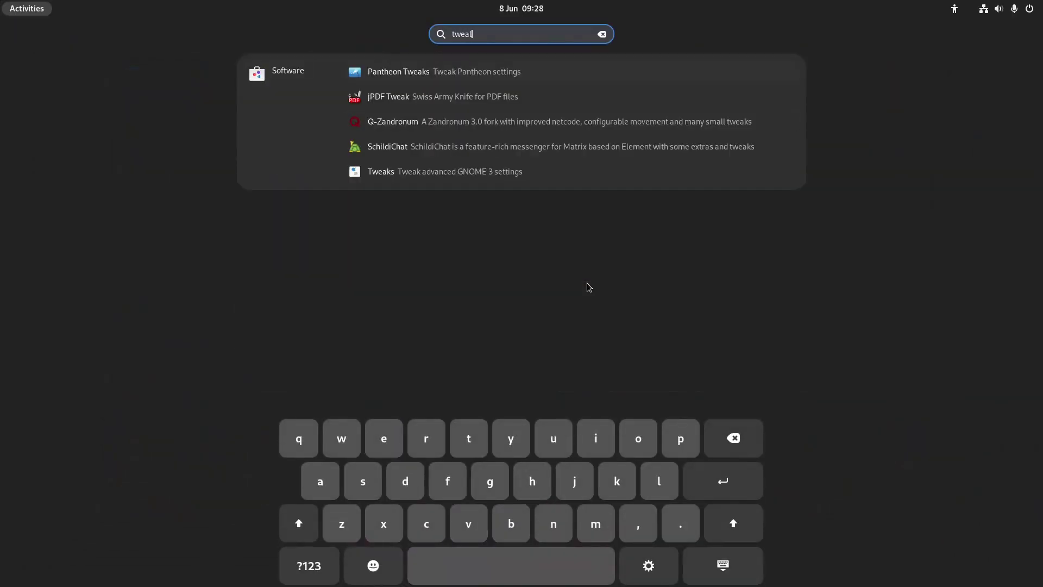
{"action": "key", "text": "super"}
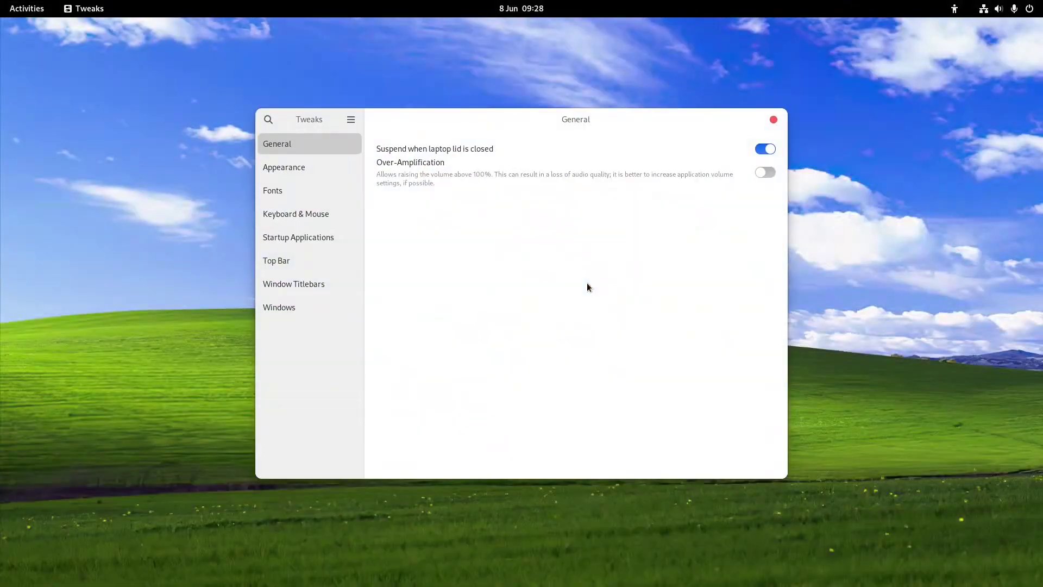
{"action": "left_click", "coordinate": [279, 169]}
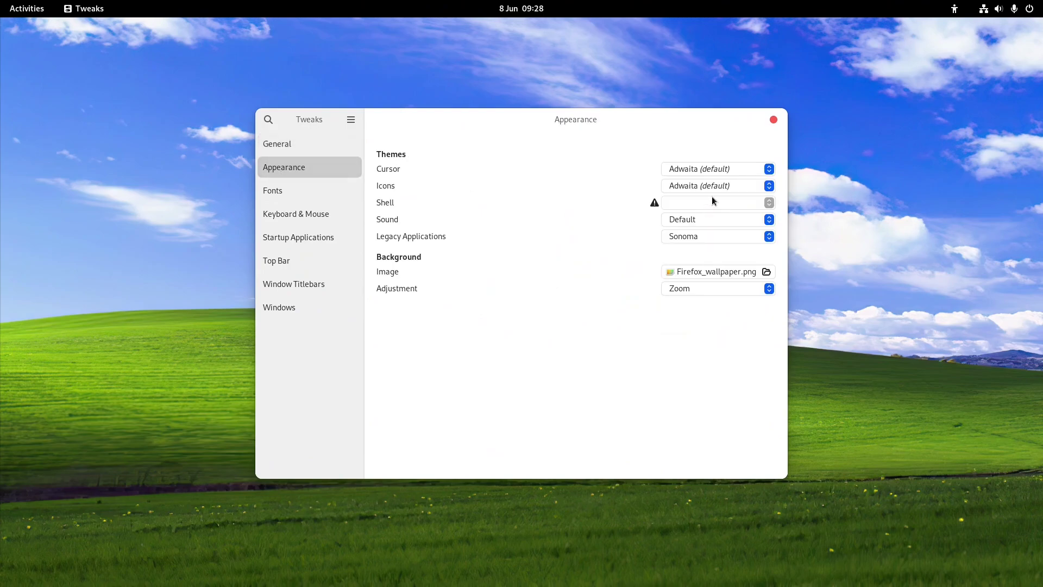
- Review the icon and cursor theme lists without changing either
{"action": "left_click", "coordinate": [712, 186]}
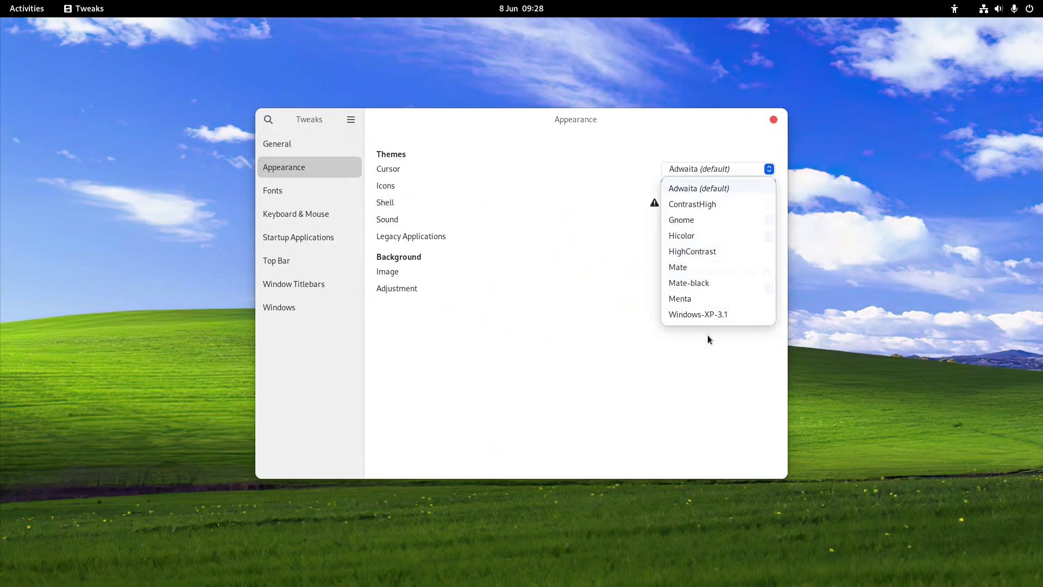
{"action": "left_click", "coordinate": [599, 359]}
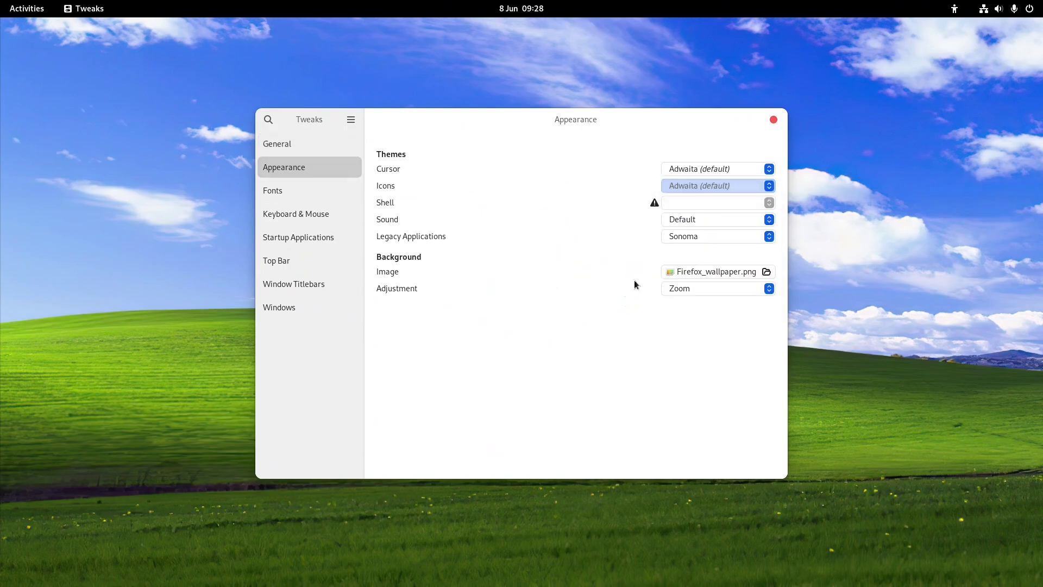
{"action": "left_click", "coordinate": [693, 172]}
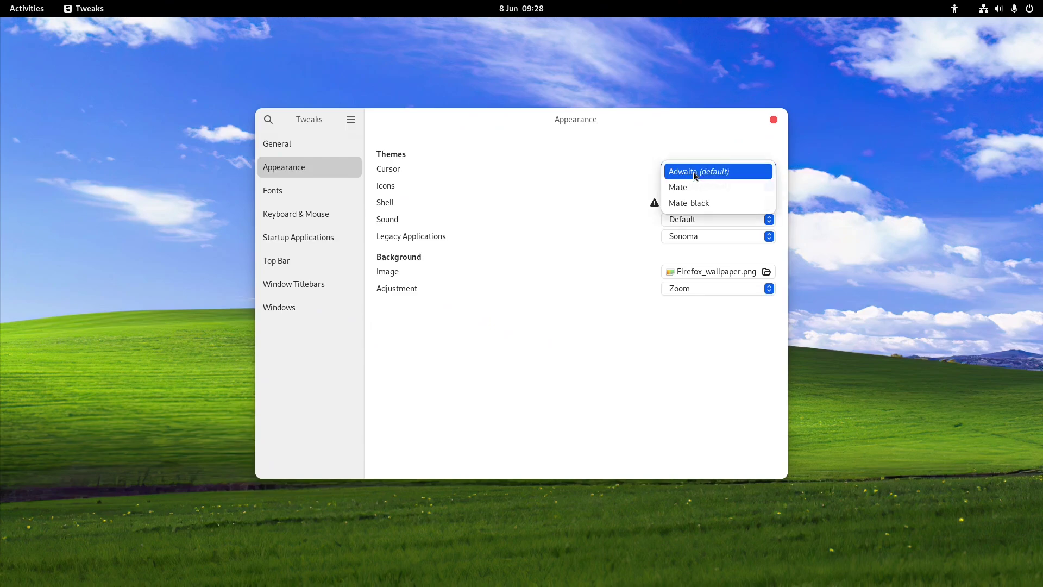
{"action": "left_click", "coordinate": [495, 371]}
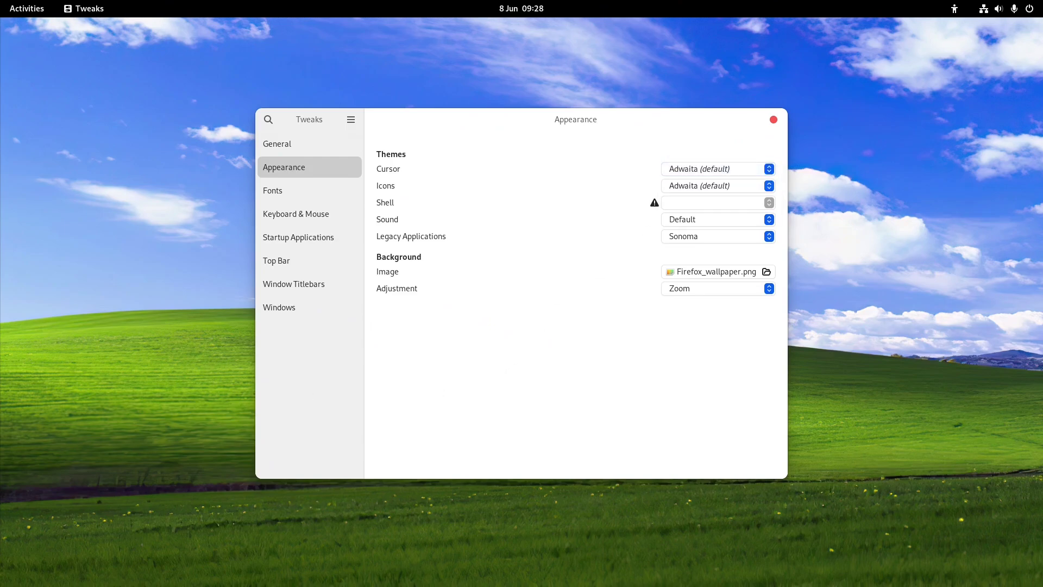
{"action": "key", "text": "super"}
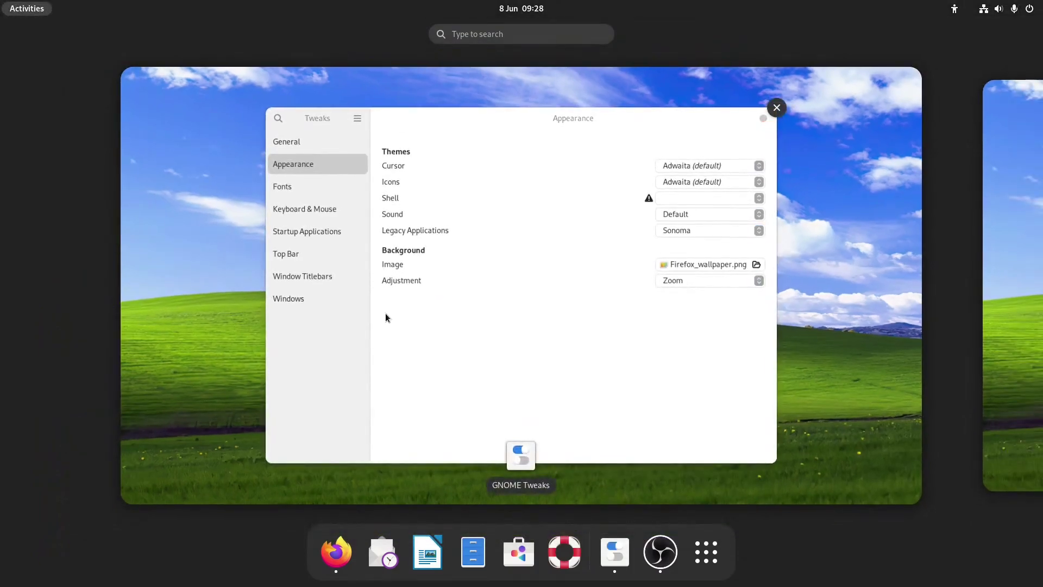
- Launch Extension Manager via 'ex' and search online extensions for 'user'
{"action": "type", "text": "ex"}
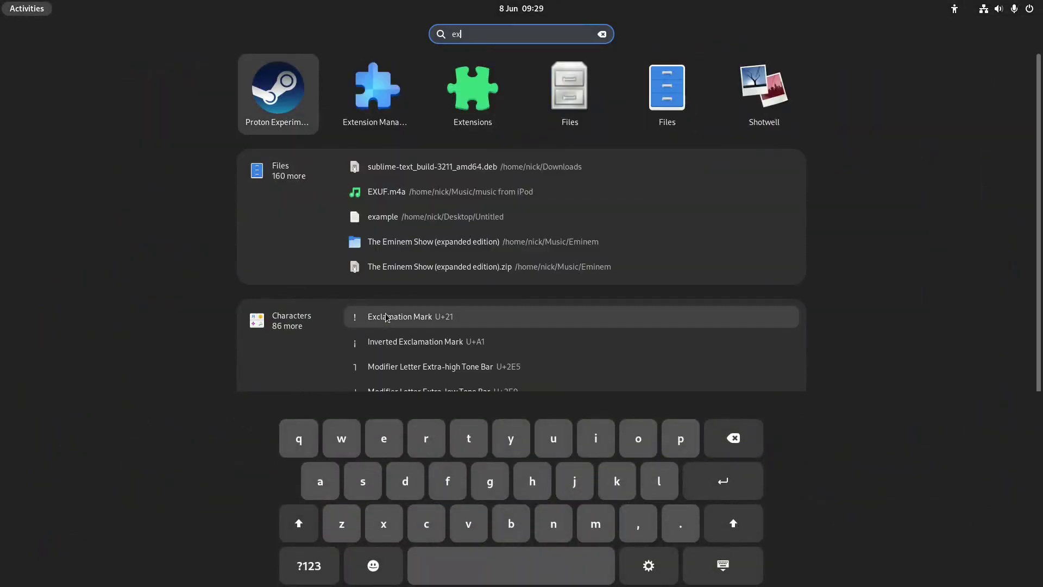
{"action": "key", "text": "Right"}
{"action": "key", "text": "Return"}
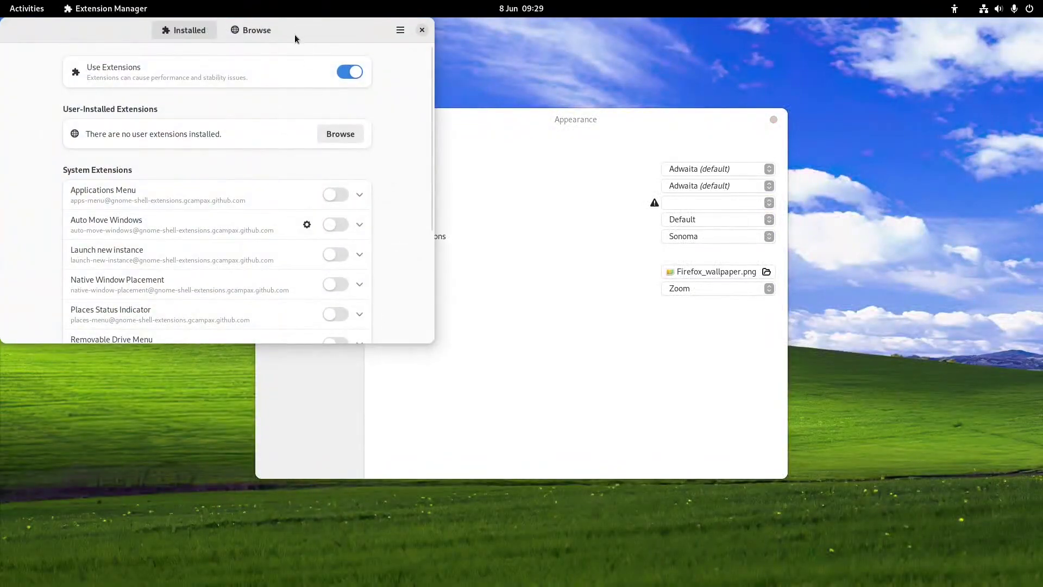
{"action": "left_click", "coordinate": [254, 38]}
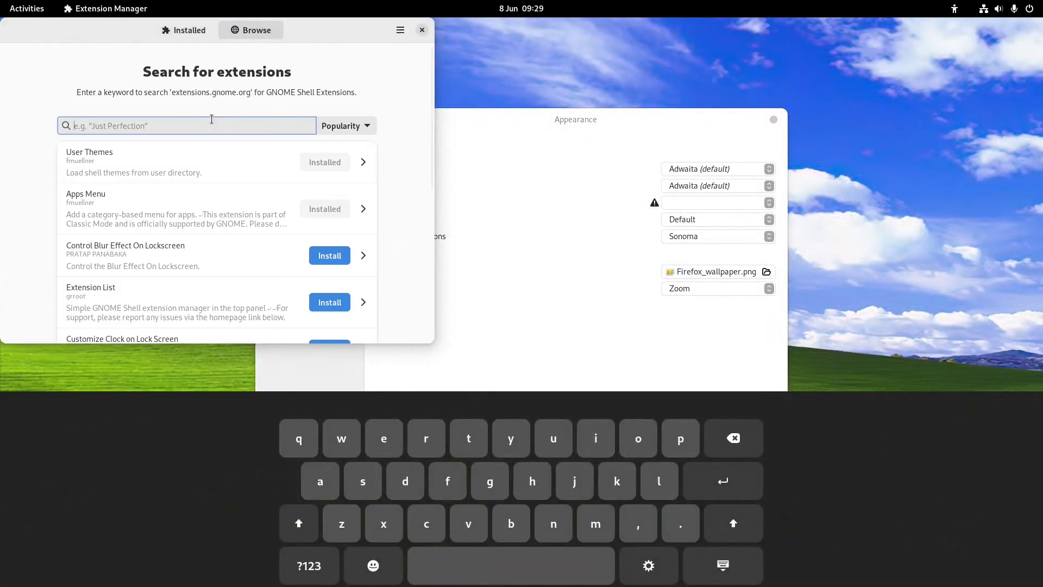
{"action": "type", "text": "user"}
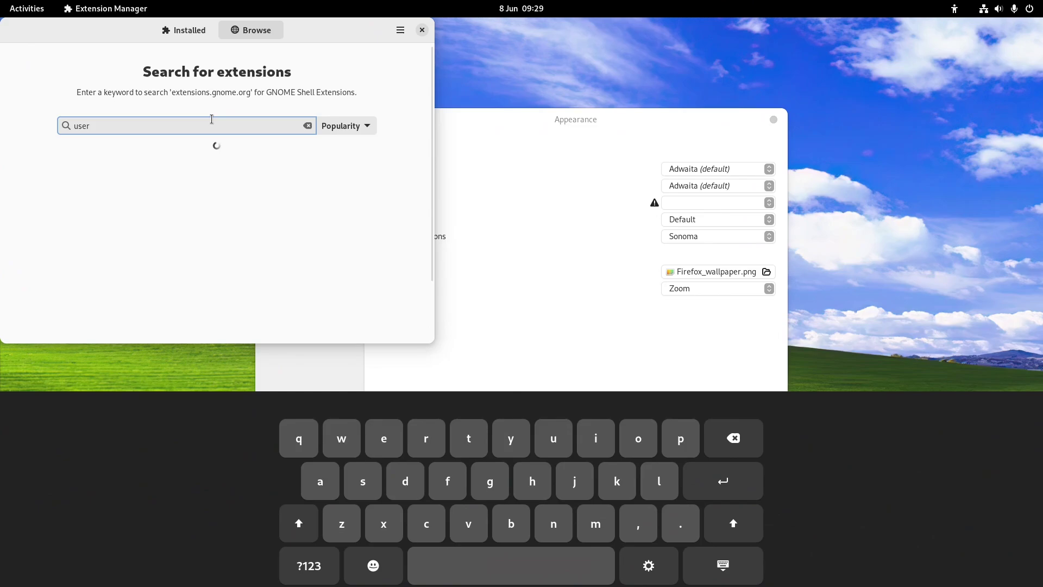
- Inspect the User Themes extension's details page
{"action": "left_click", "coordinate": [312, 157]}
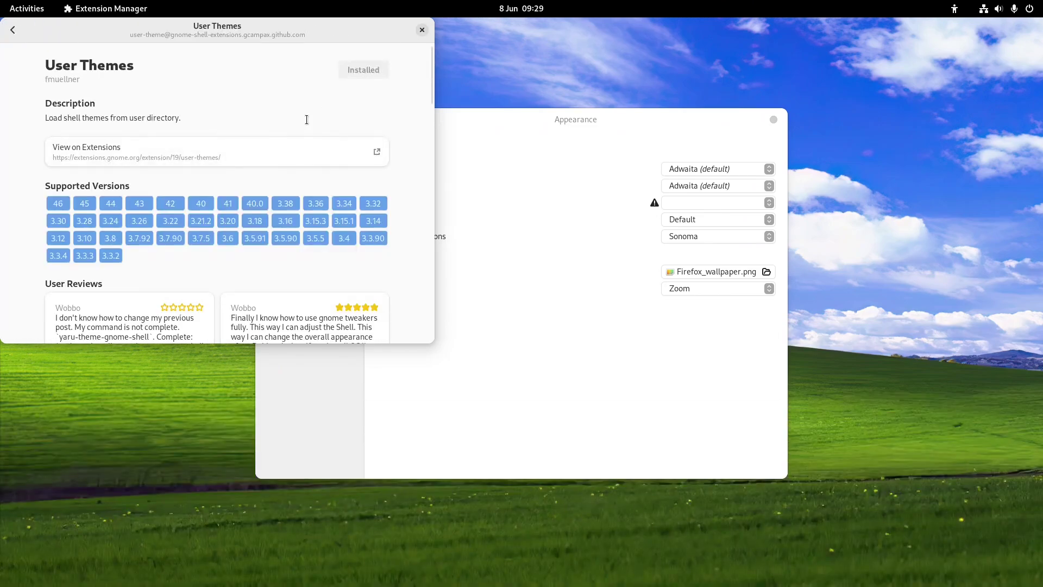
{"action": "scroll", "coordinate": [281, 157], "scroll_direction": "down", "scroll_amount": 5}
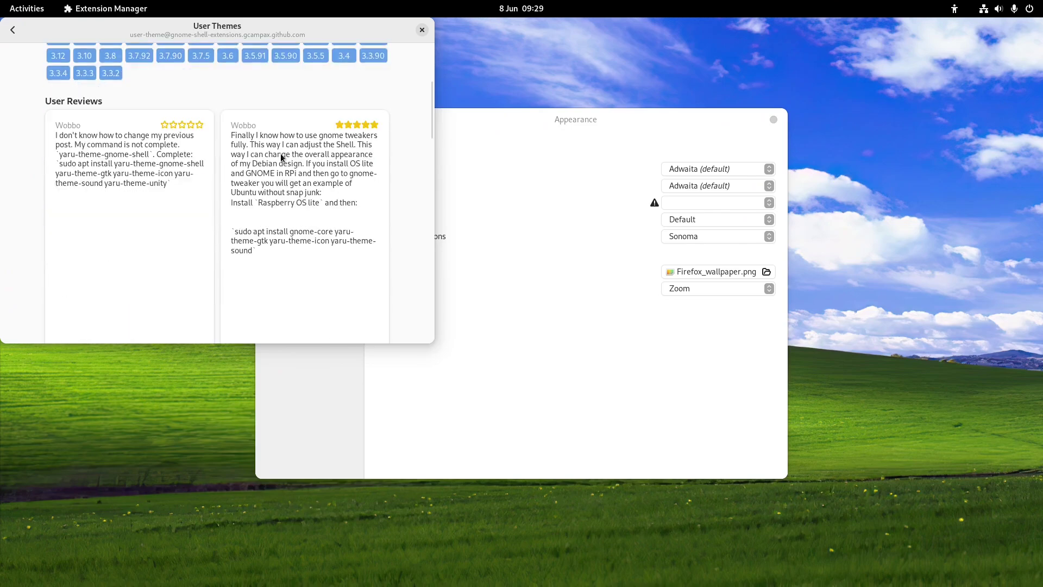
{"action": "scroll", "coordinate": [281, 158], "scroll_direction": "up", "scroll_amount": 5}
{"action": "left_click", "coordinate": [13, 31]}
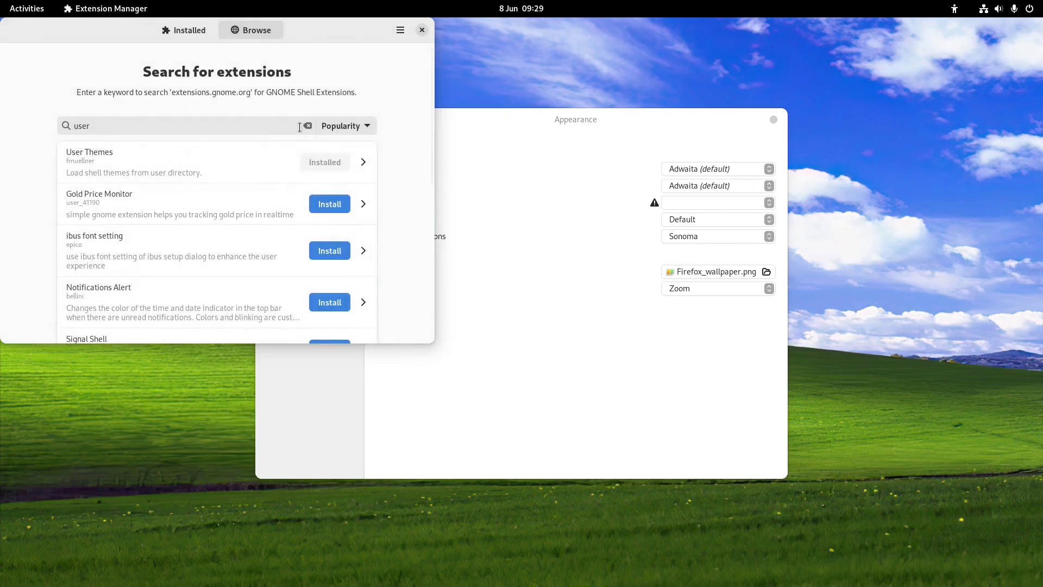
{"action": "left_click", "coordinate": [359, 157]}
{"action": "scroll", "coordinate": [331, 115], "scroll_direction": "down", "scroll_amount": 4}
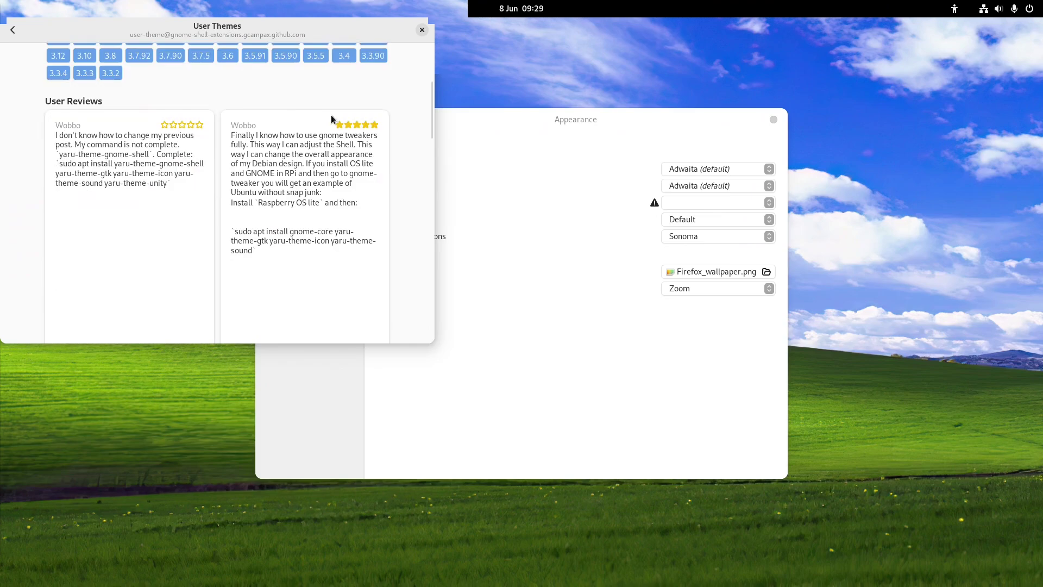
{"action": "left_click", "coordinate": [13, 31]}
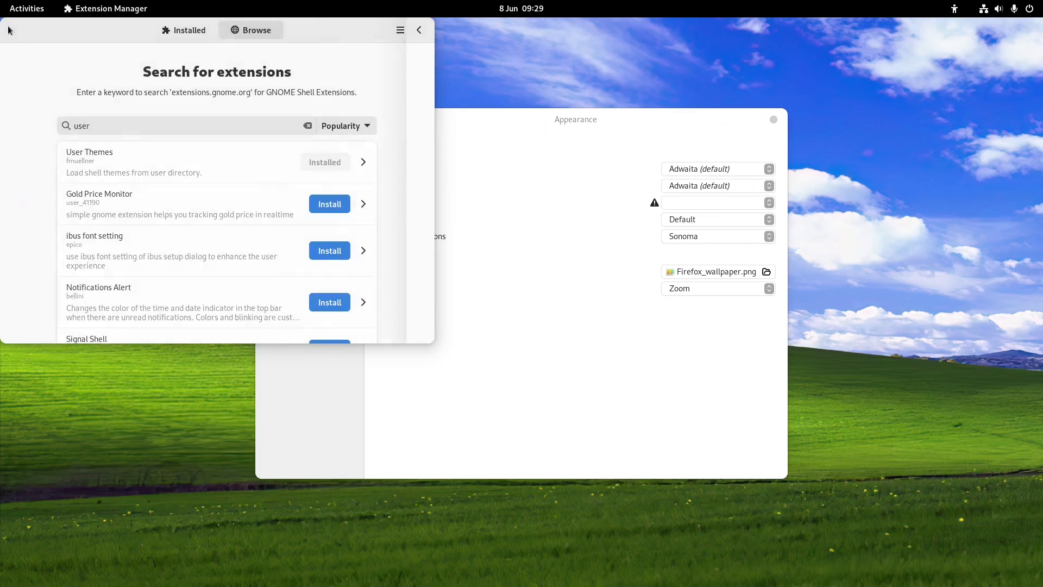
- Enable User Themes from the Installed list and bring Tweaks back in front
{"action": "left_click", "coordinate": [178, 32]}
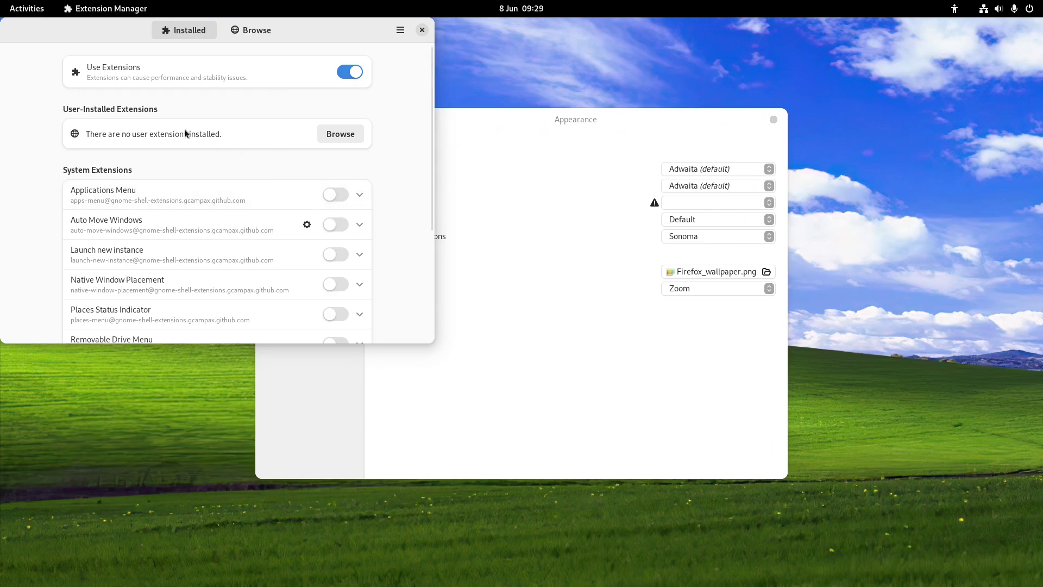
{"action": "scroll", "coordinate": [204, 192], "scroll_direction": "down", "scroll_amount": 5}
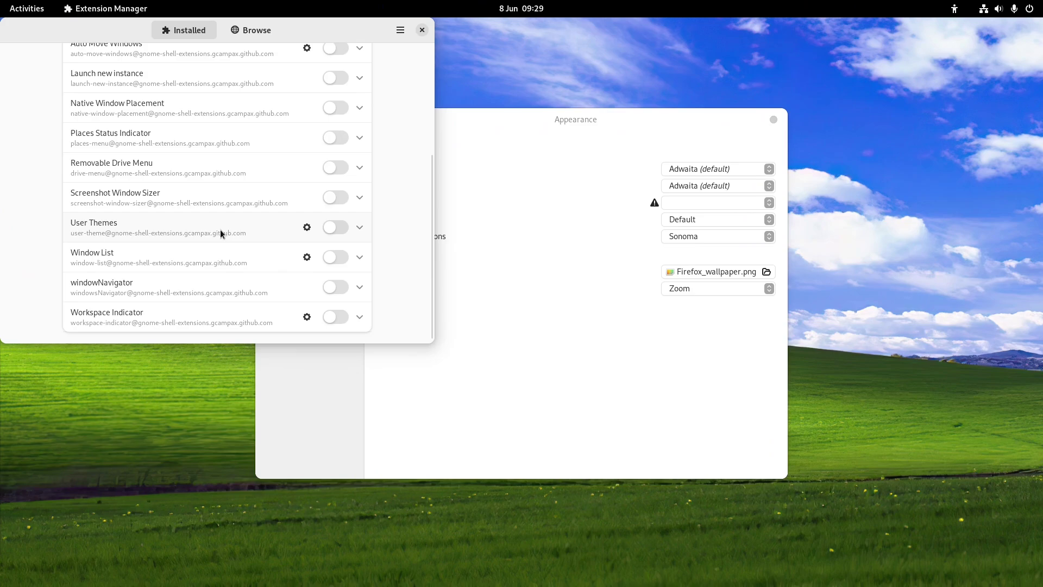
{"action": "left_click", "coordinate": [339, 228]}
{"action": "left_click", "coordinate": [629, 354]}
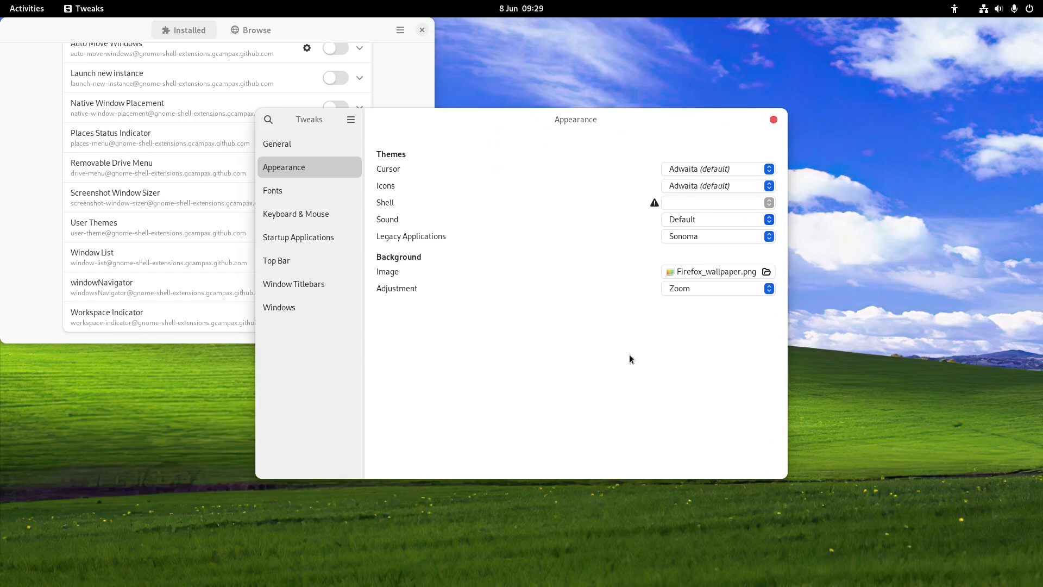
- Restart Tweaks and set the Appearance shell theme to Sonoma
{"action": "left_click", "coordinate": [774, 120]}
{"action": "key", "text": "super"}
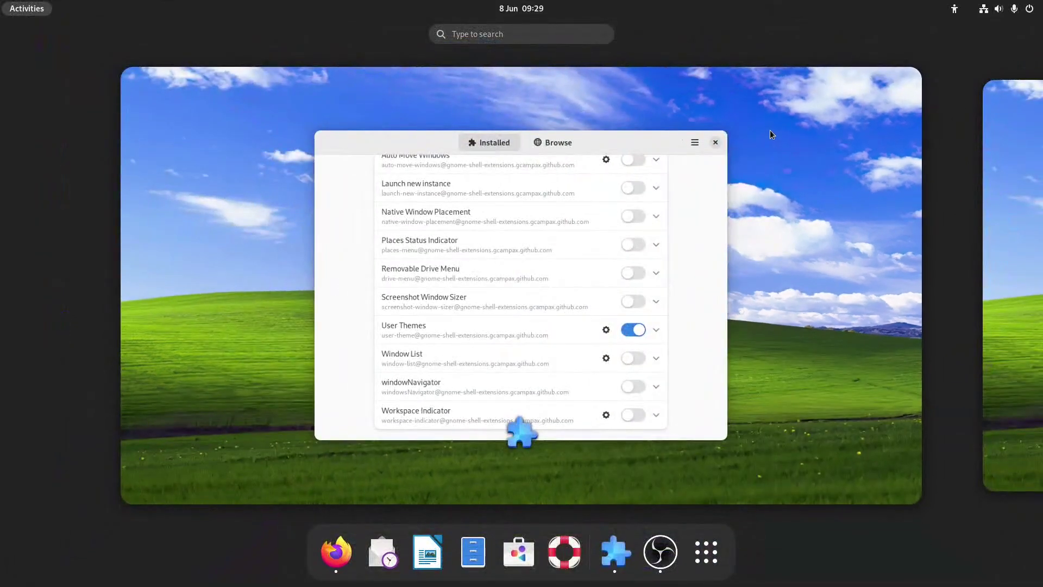
{"action": "type", "text": "tweaks"}
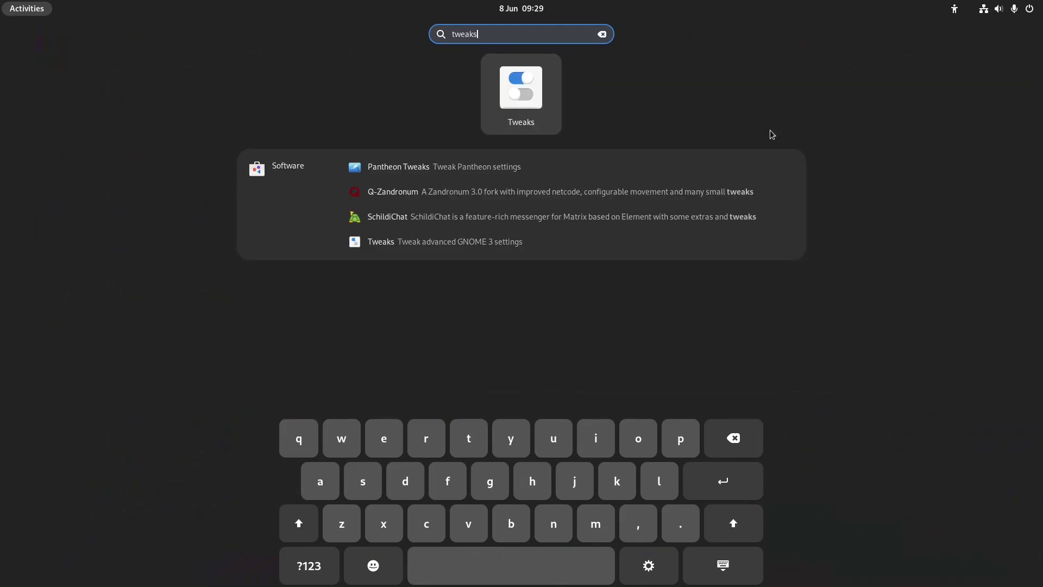
{"action": "key", "text": "Return"}
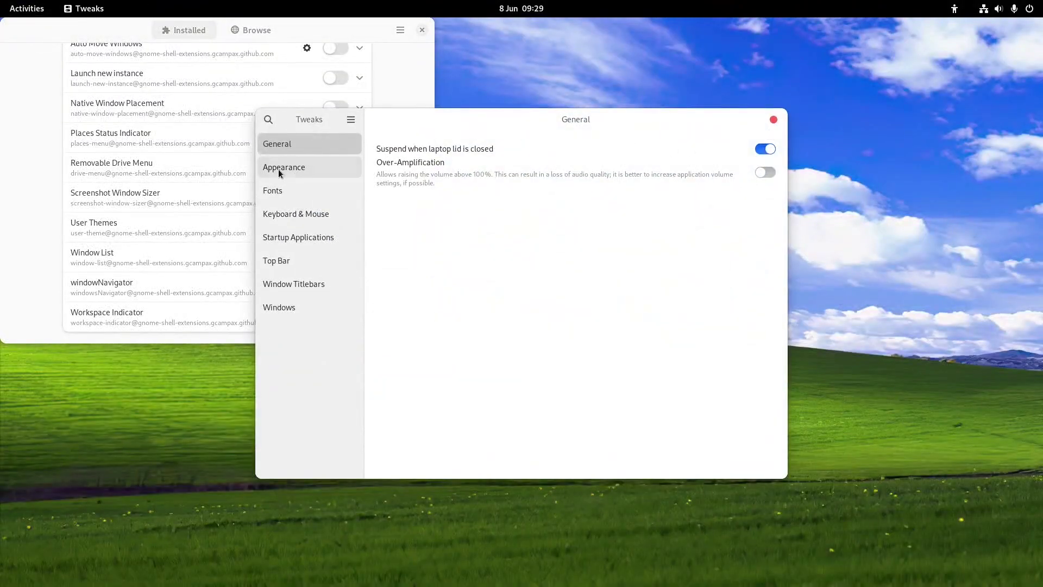
{"action": "left_click", "coordinate": [278, 169]}
{"action": "left_click", "coordinate": [692, 202]}
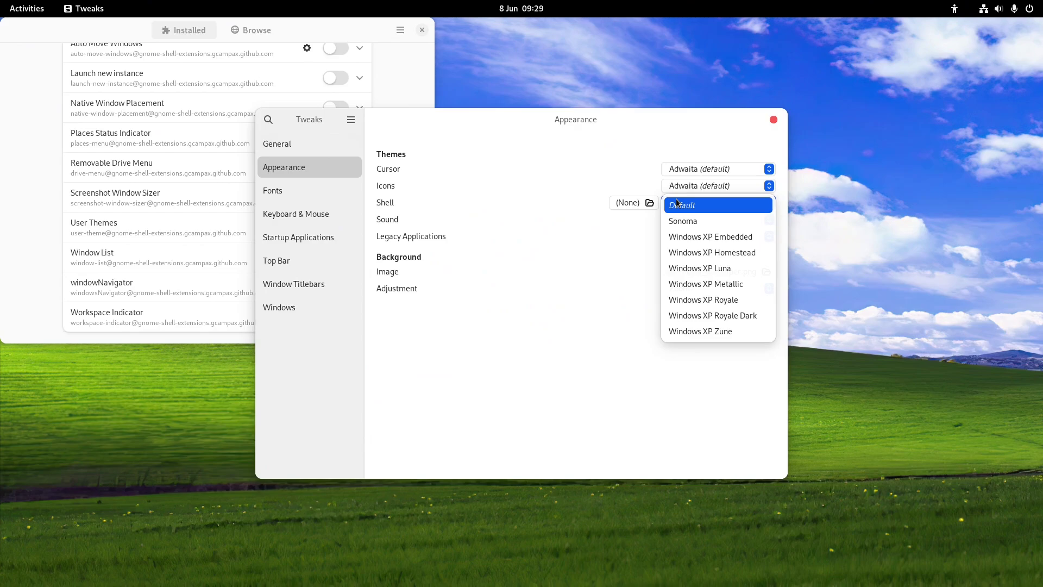
{"action": "left_click", "coordinate": [698, 219]}
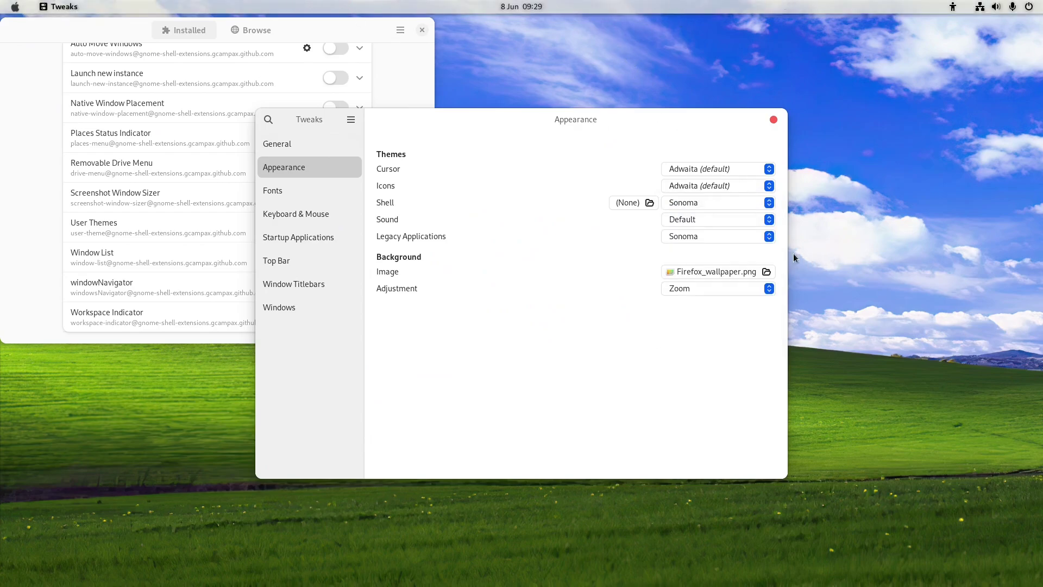
- Review the icon, cursor, shell and sound theme lists, keeping Sonoma and Default
{"action": "left_click", "coordinate": [708, 186]}
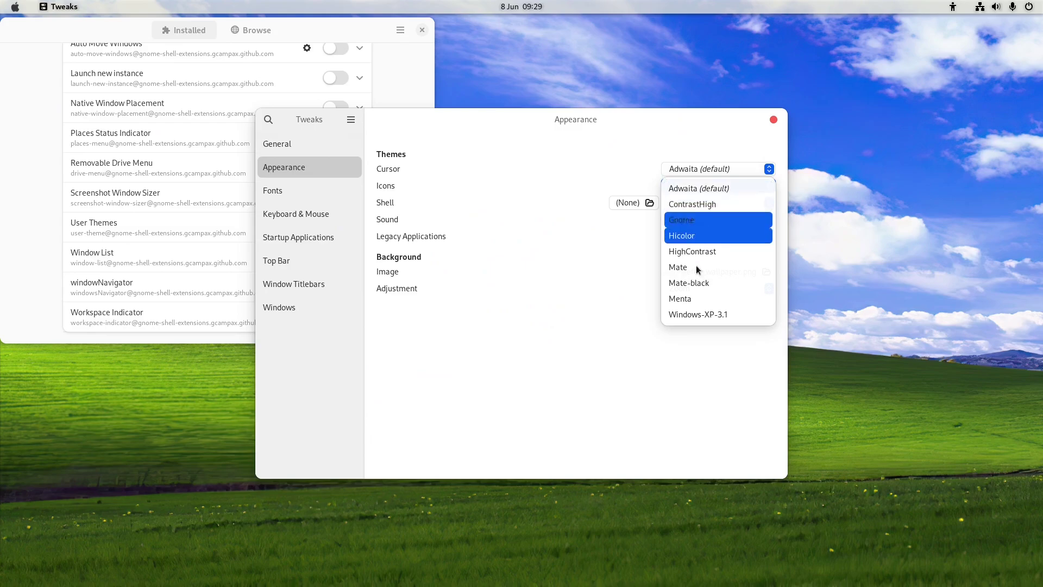
{"action": "left_click", "coordinate": [683, 136]}
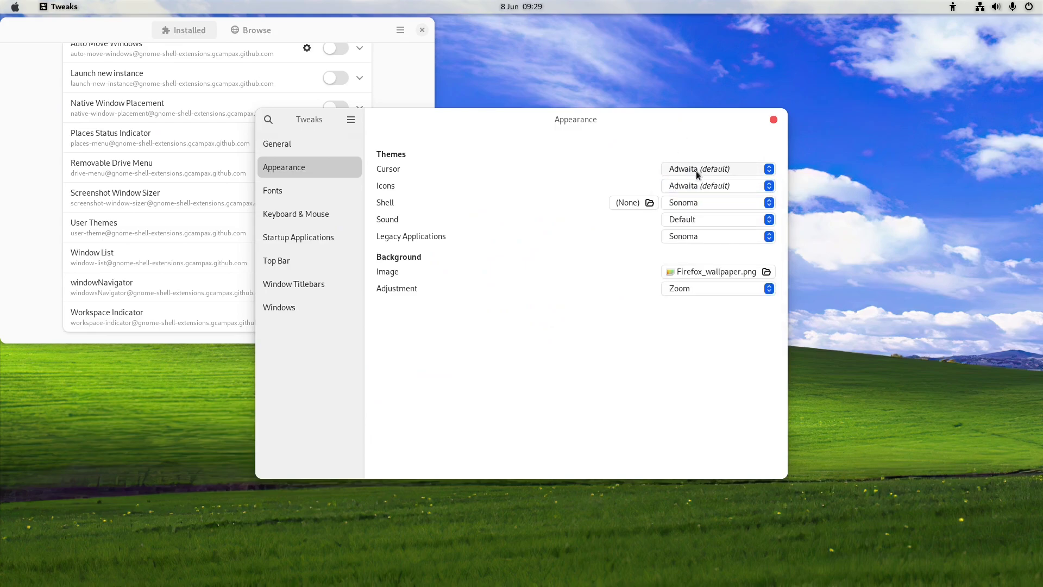
{"action": "left_click", "coordinate": [696, 171]}
{"action": "left_click", "coordinate": [696, 171]}
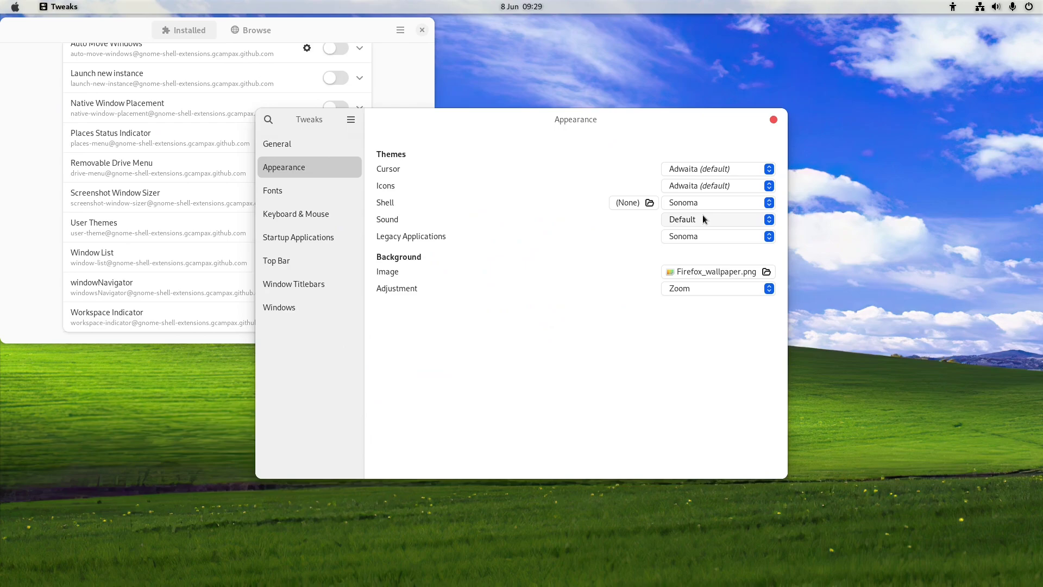
{"action": "left_click", "coordinate": [698, 203]}
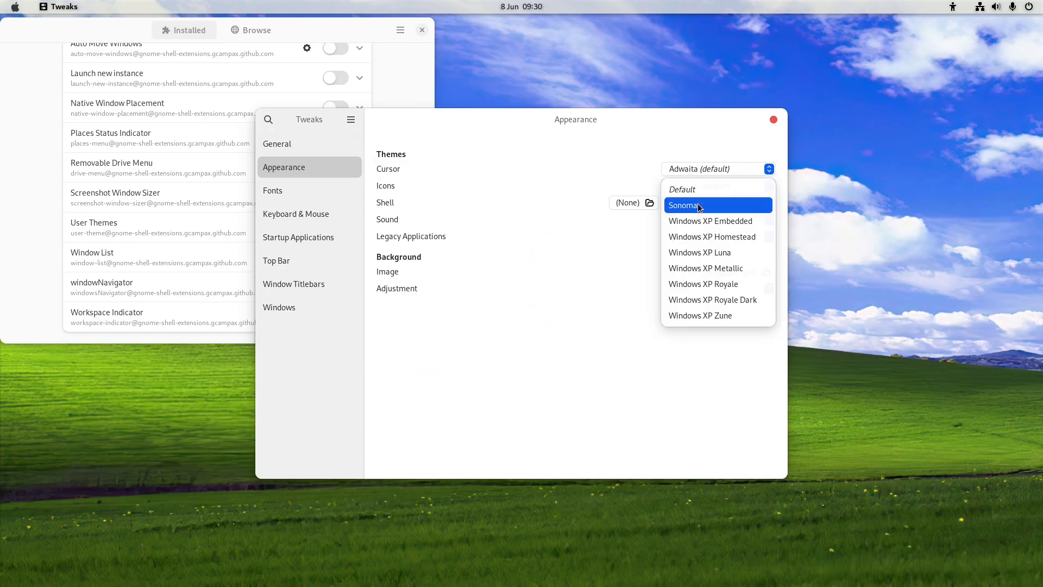
{"action": "left_click", "coordinate": [592, 270]}
{"action": "left_click", "coordinate": [748, 222]}
{"action": "left_click", "coordinate": [578, 289]}
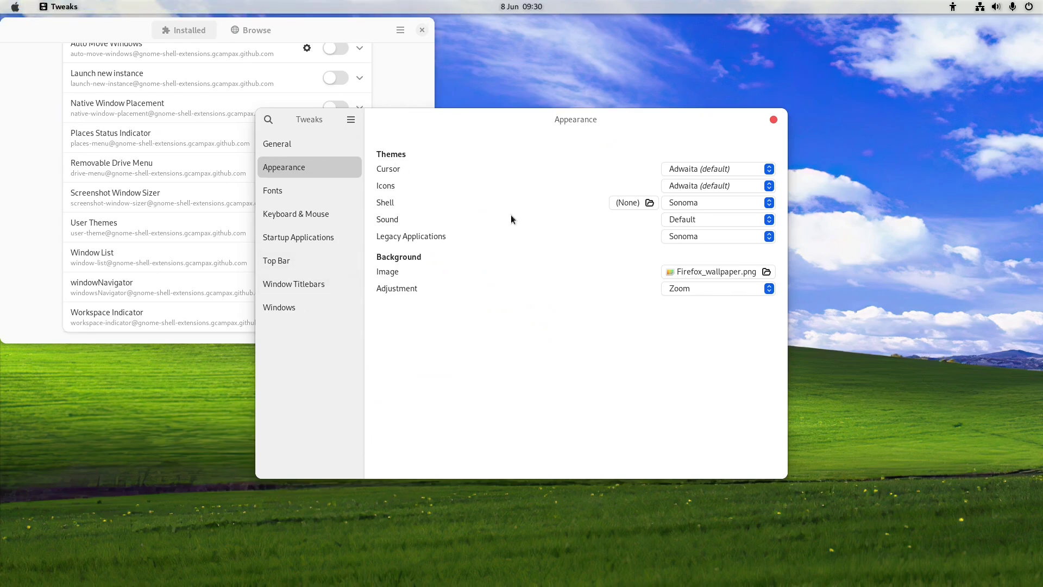
- In Window Titlebars, set Titlebar Buttons Placement to Left
{"action": "left_click", "coordinate": [290, 283]}
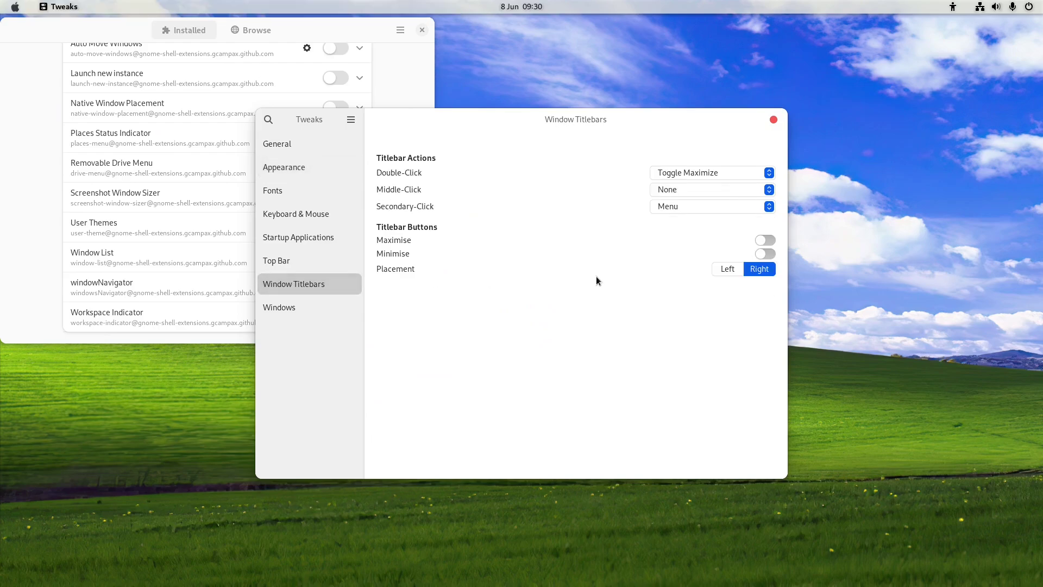
{"action": "left_click", "coordinate": [723, 268]}
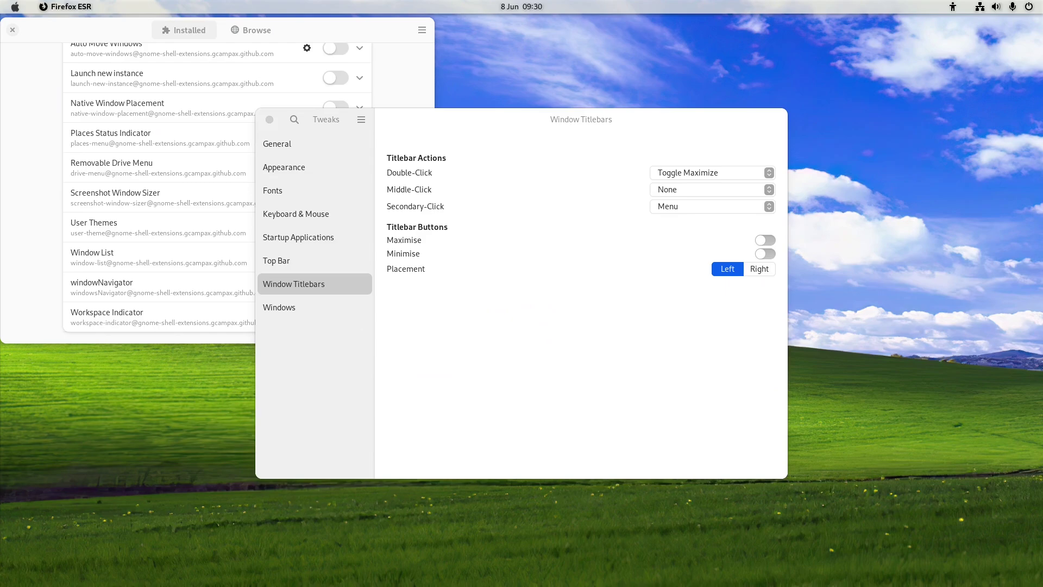
- Move the Extension Manager window lower on screen
{"action": "left_click", "coordinate": [643, 112]}
{"action": "right_click", "coordinate": [546, 61]}
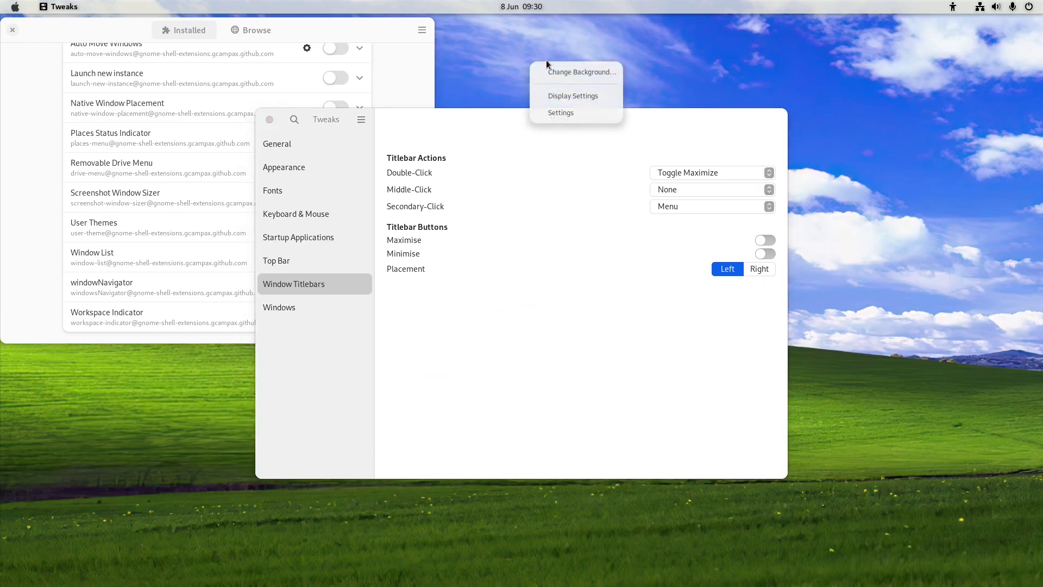
{"action": "left_click", "coordinate": [513, 57]}
{"action": "left_click", "coordinate": [410, 50]}
{"action": "left_click_drag", "start_coordinate": [409, 50], "coordinate": [592, 225]}
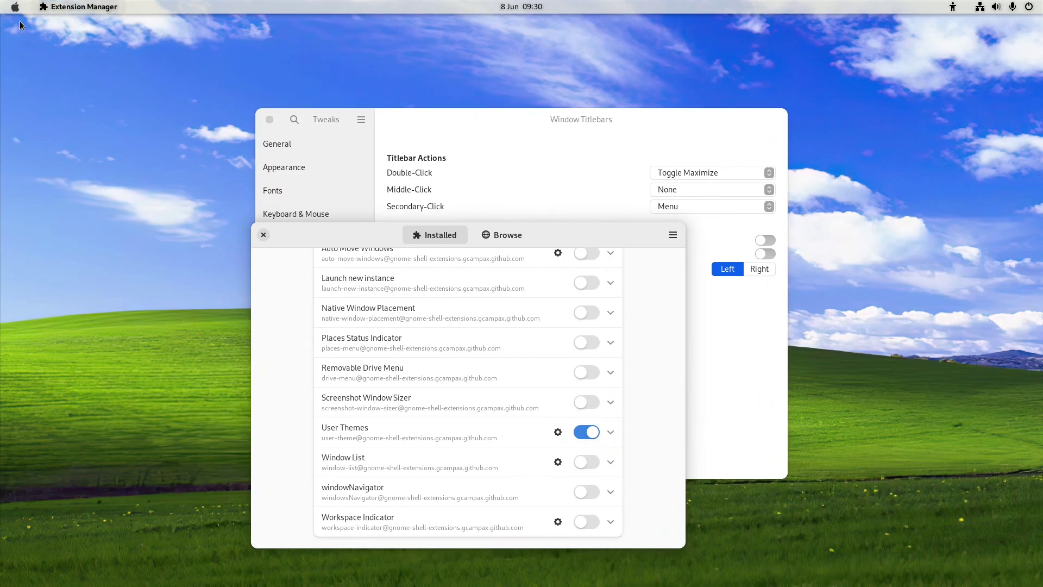
- Launch Files and open the Desktop then MacOS folders
{"action": "mouse_move", "coordinate": [9, 8]}
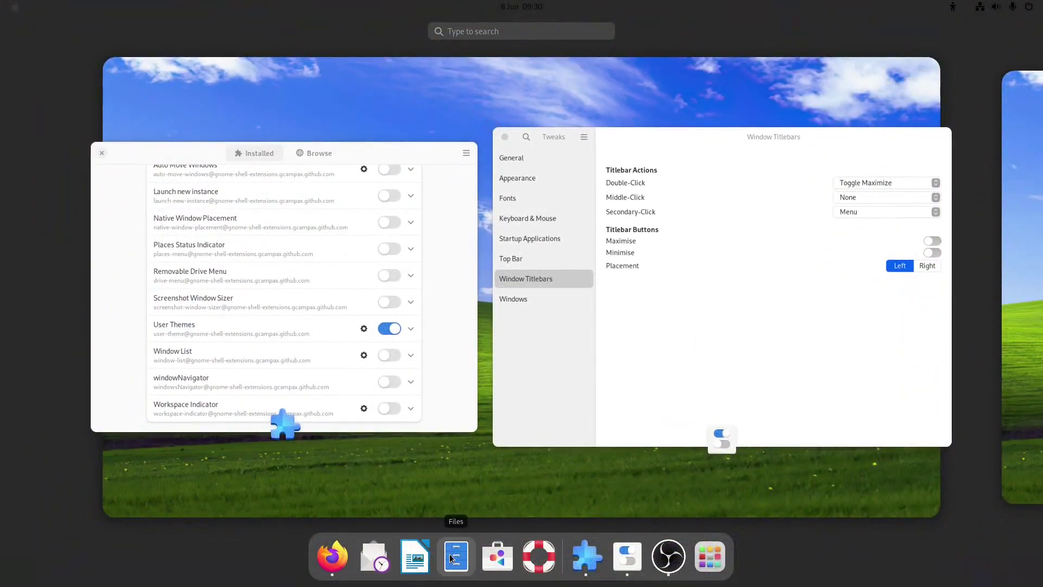
{"action": "left_click", "coordinate": [398, 324]}
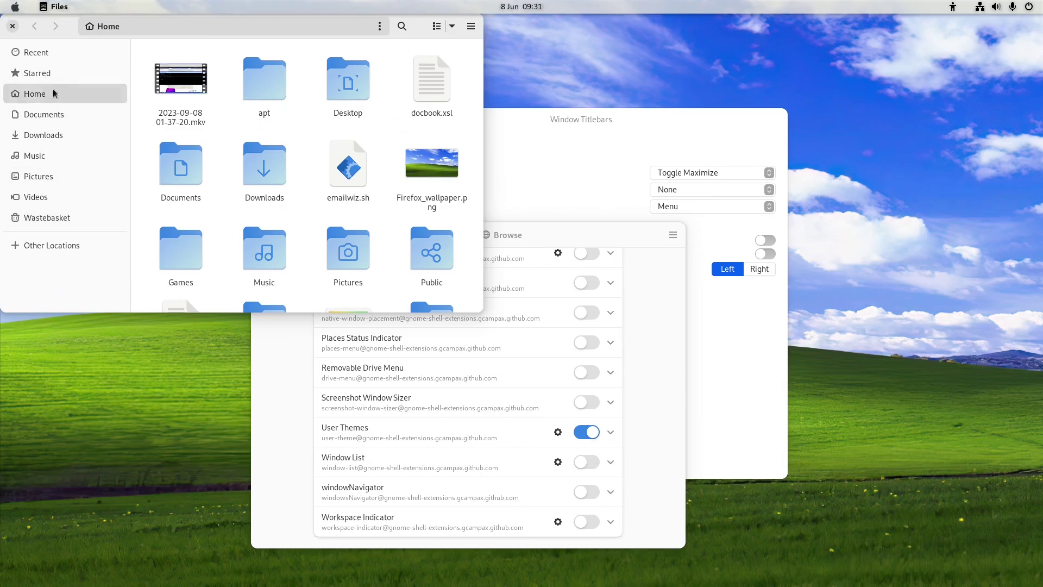
{"action": "scroll", "coordinate": [393, 154], "scroll_direction": "down", "scroll_amount": 2}
{"action": "scroll", "coordinate": [391, 149], "scroll_direction": "down", "scroll_amount": 2}
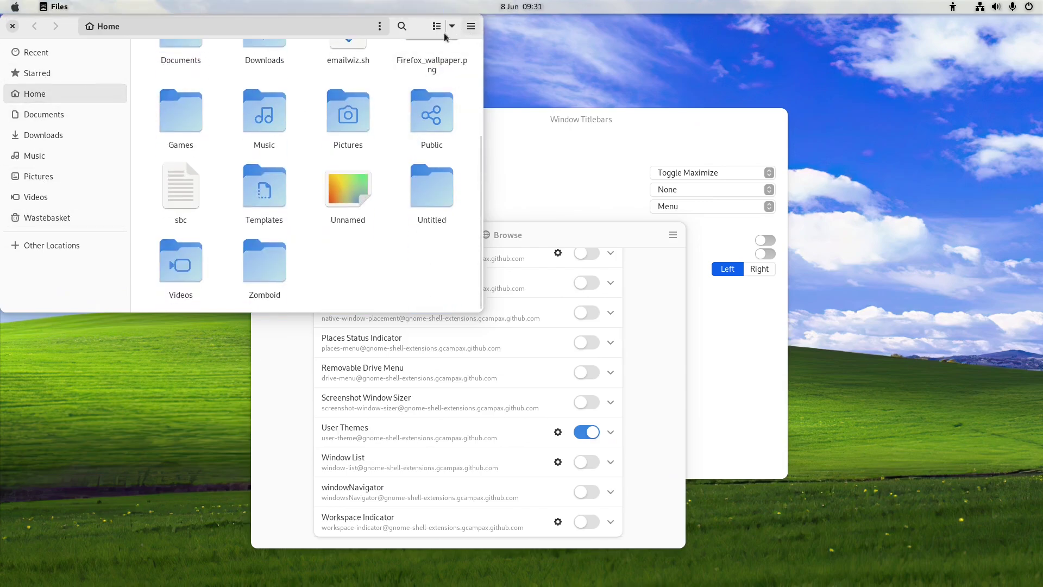
{"action": "scroll", "coordinate": [426, 261], "scroll_direction": "up", "scroll_amount": 4}
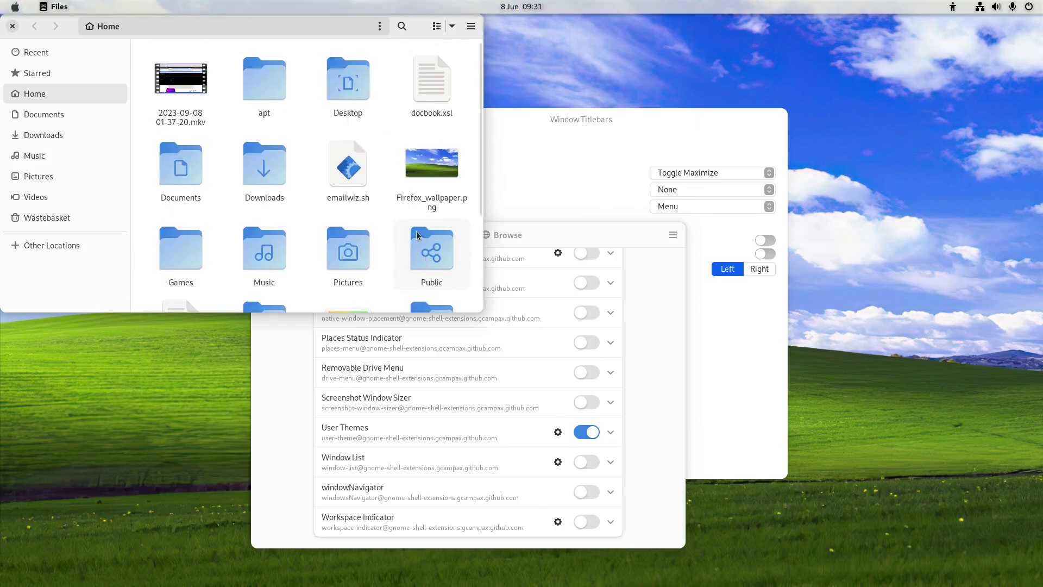
{"action": "double_click", "coordinate": [345, 93]}
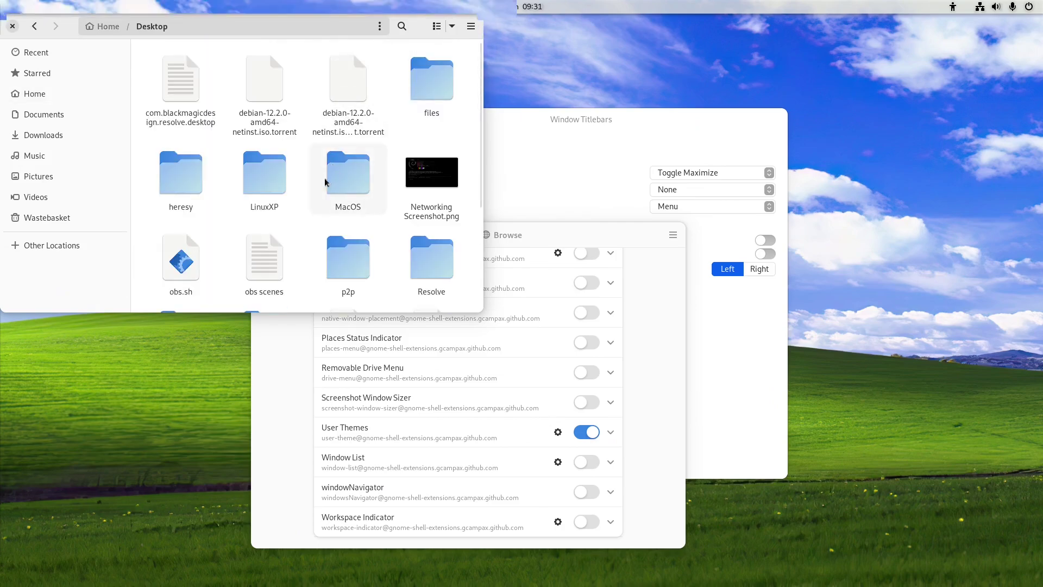
{"action": "scroll", "coordinate": [432, 126], "scroll_direction": "down", "scroll_amount": 2}
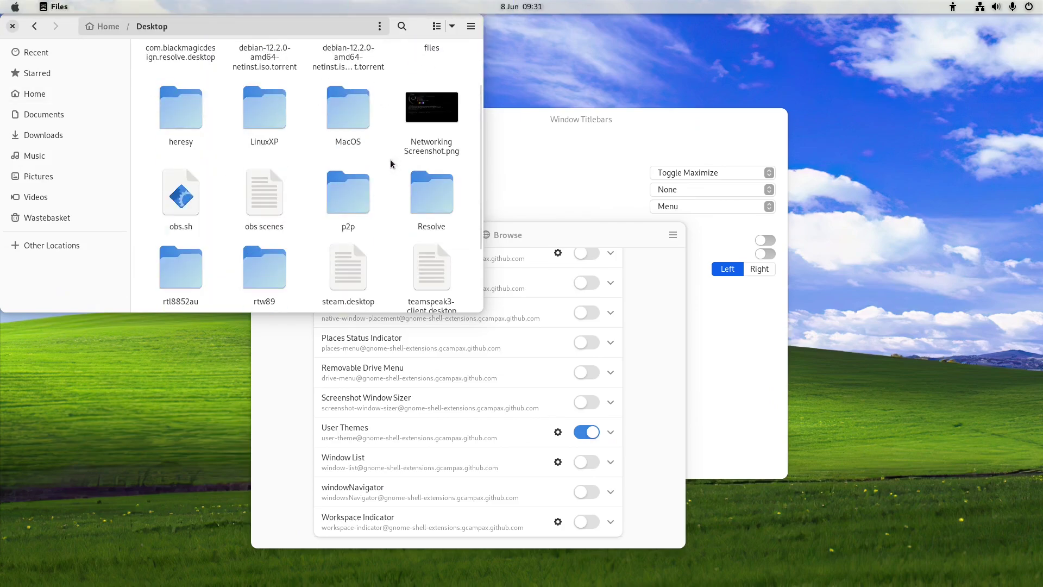
{"action": "double_click", "coordinate": [344, 121]}
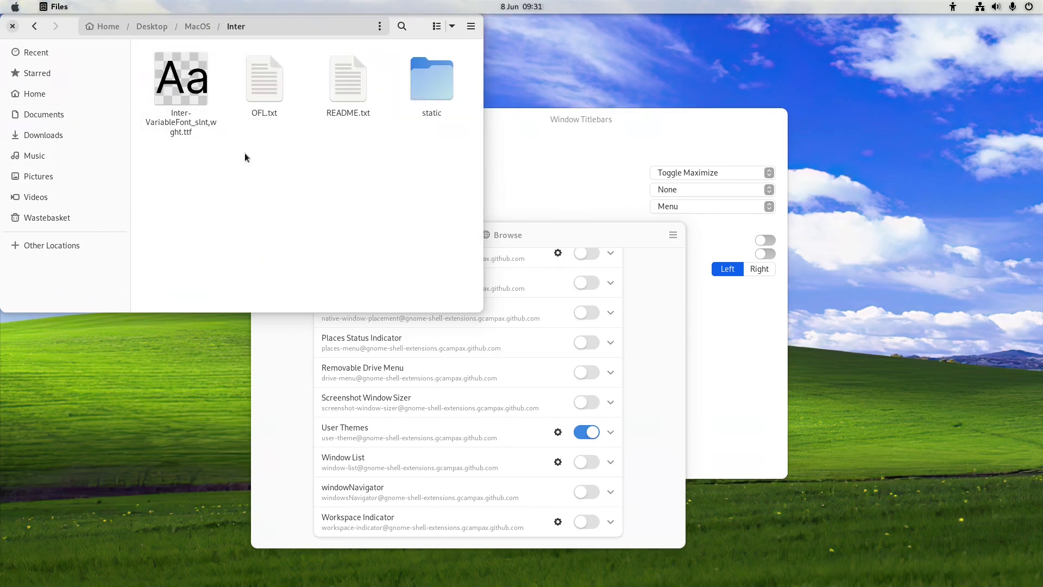
- Install the Inter font from its preview and close the font viewer
{"action": "double_click", "coordinate": [187, 82]}
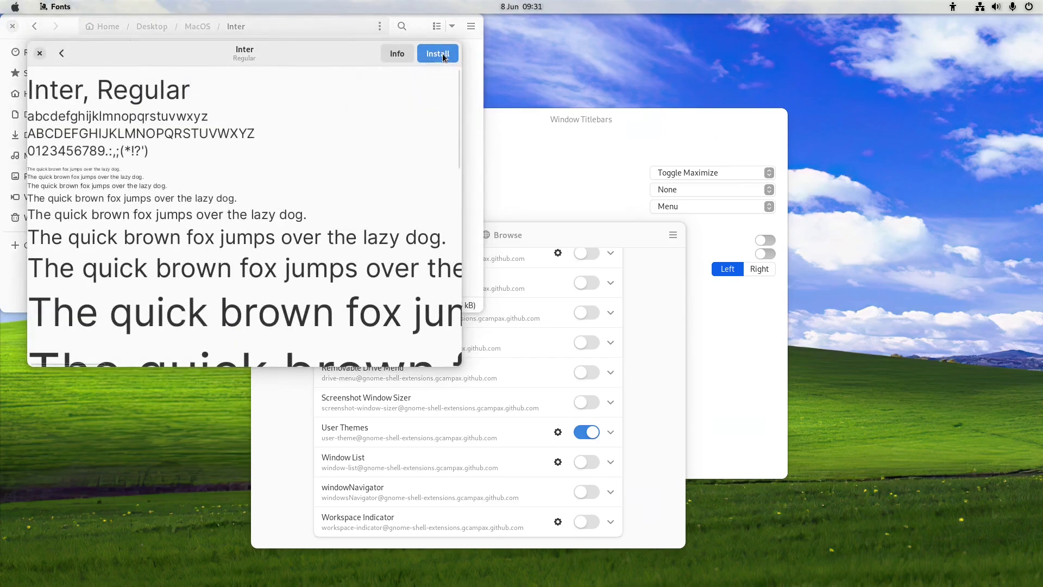
{"action": "left_click", "coordinate": [443, 56]}
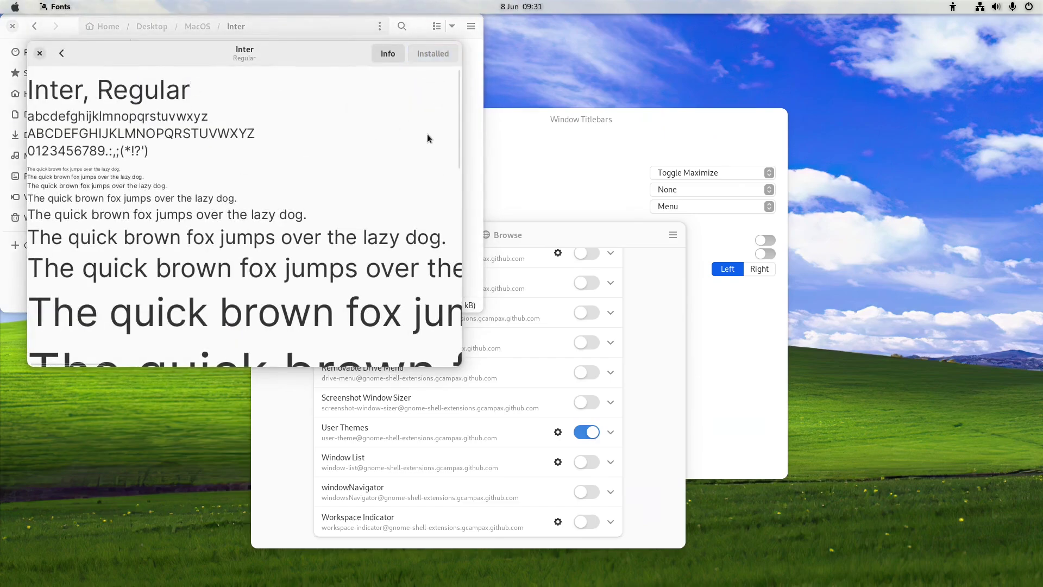
{"action": "left_click", "coordinate": [39, 53]}
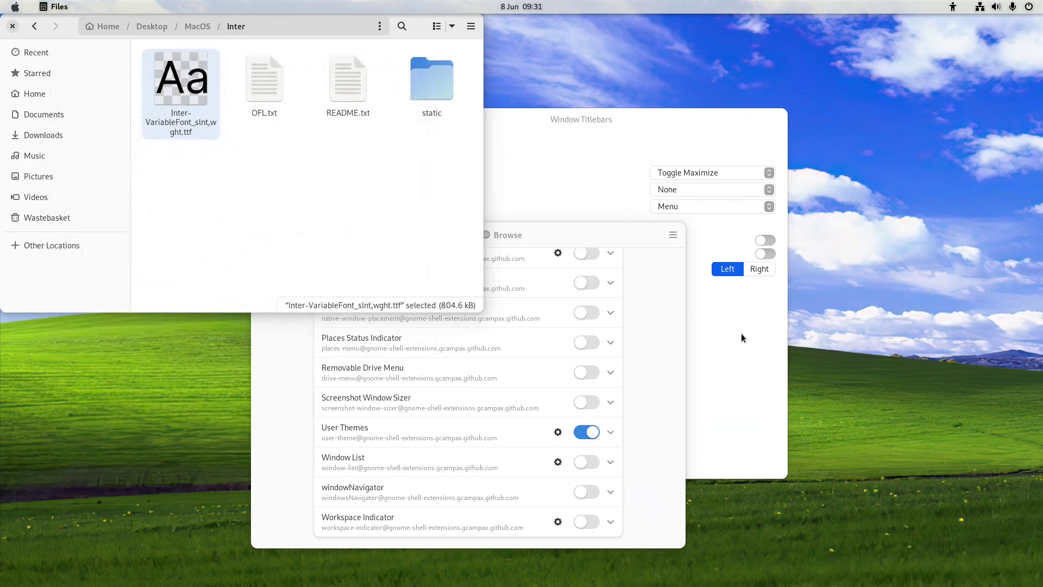
- Return to Tweaks' Appearance page and check the icon theme list unchanged
{"action": "left_click", "coordinate": [496, 207]}
{"action": "left_click", "coordinate": [307, 170]}
{"action": "left_click", "coordinate": [708, 190]}
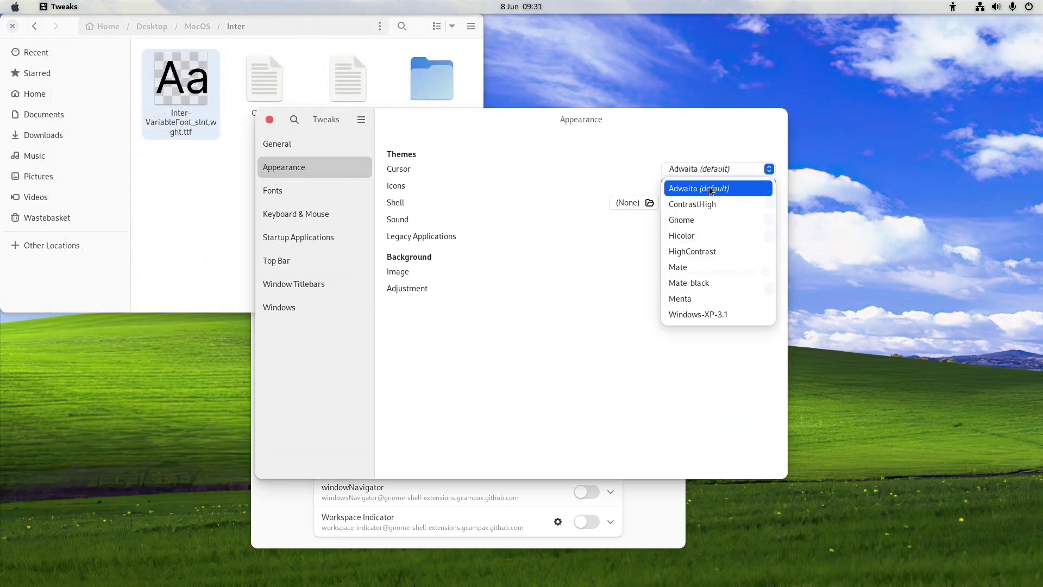
{"action": "left_click", "coordinate": [666, 360]}
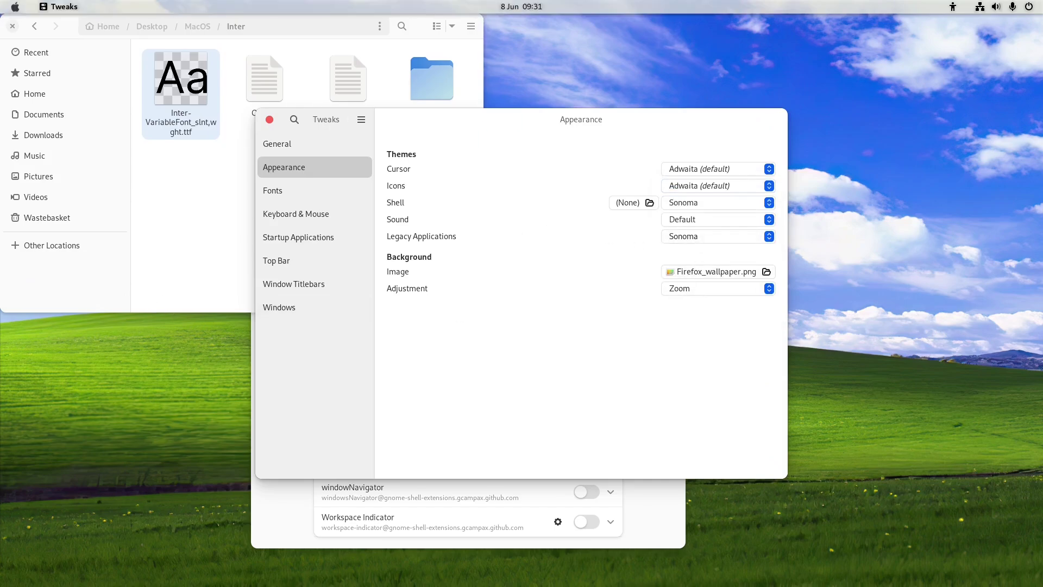
- Copy BigSur-Originals-Prime.zip from the Downloads folder
{"action": "left_click", "coordinate": [194, 146]}
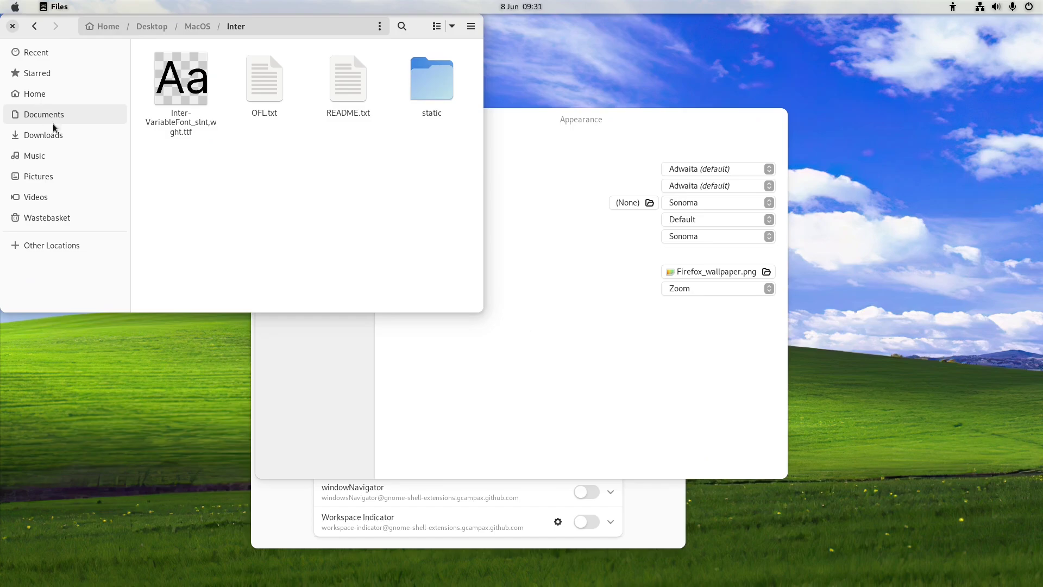
{"action": "left_click", "coordinate": [53, 128]}
{"action": "left_click", "coordinate": [187, 85]}
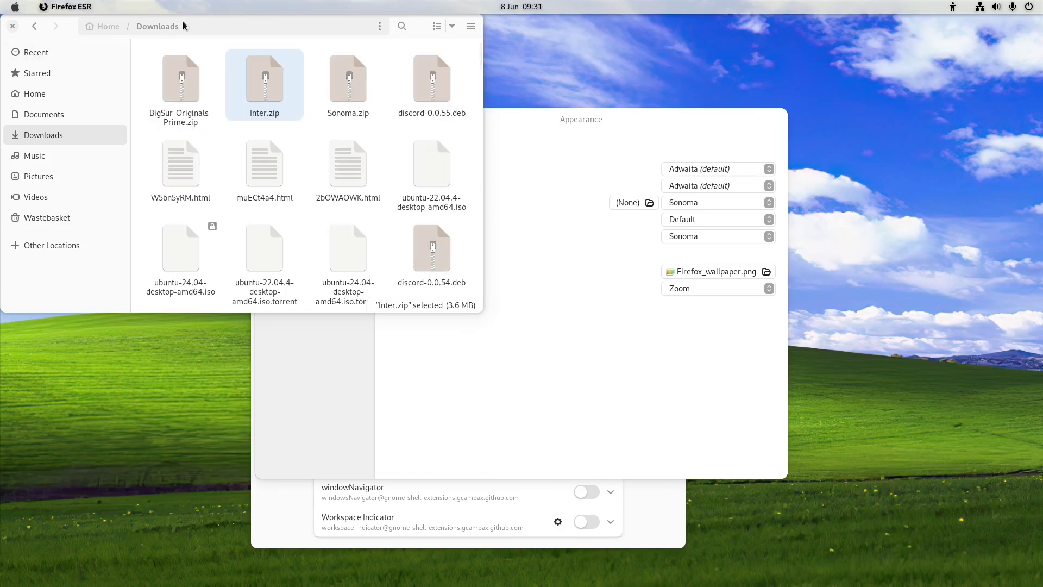
{"action": "left_click", "coordinate": [169, 63]}
{"action": "right_click", "coordinate": [170, 65]}
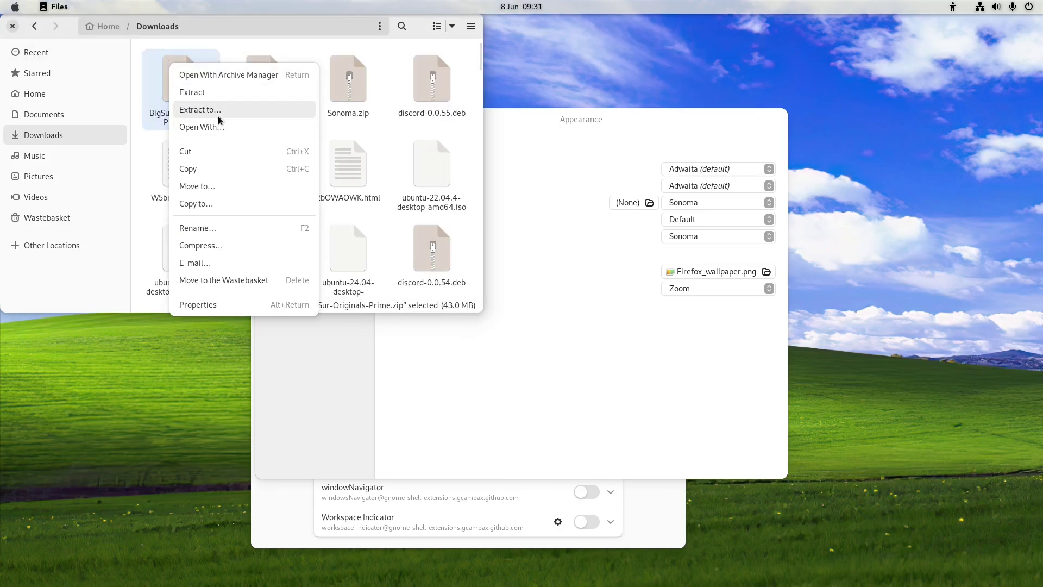
{"action": "left_click", "coordinate": [198, 169]}
- Paste BigSur-Originals-Prime.zip into MacOS and extract it there
{"action": "key", "text": "alt+Left"}
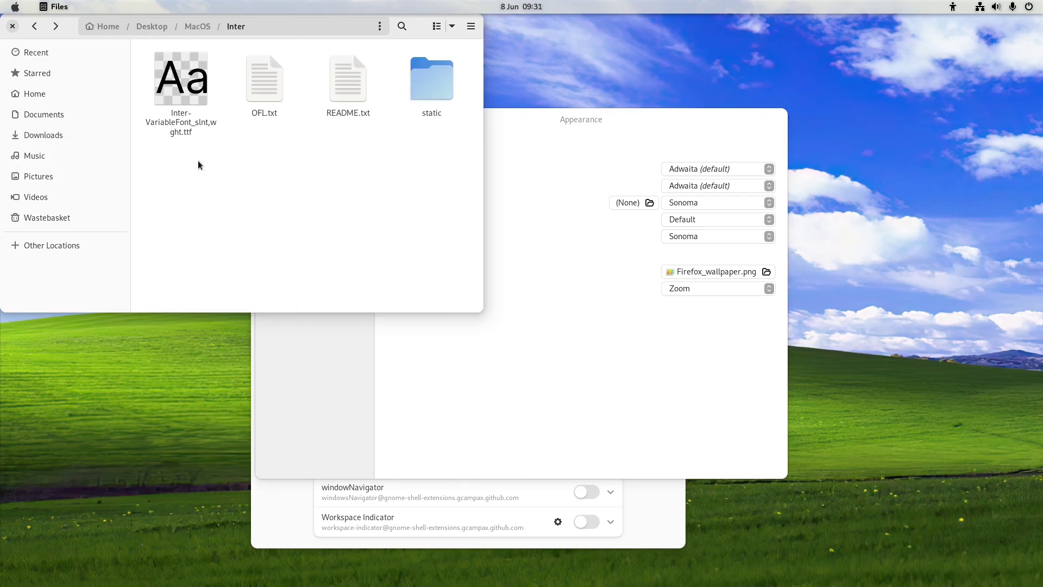
{"action": "key", "text": "alt+Left"}
{"action": "right_click", "coordinate": [251, 280]}
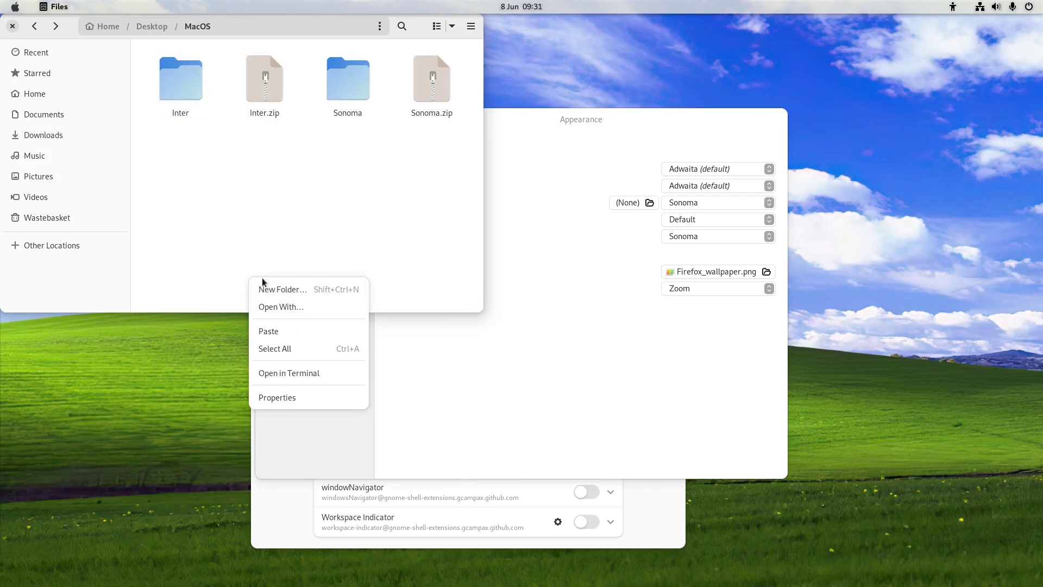
{"action": "left_click", "coordinate": [274, 331]}
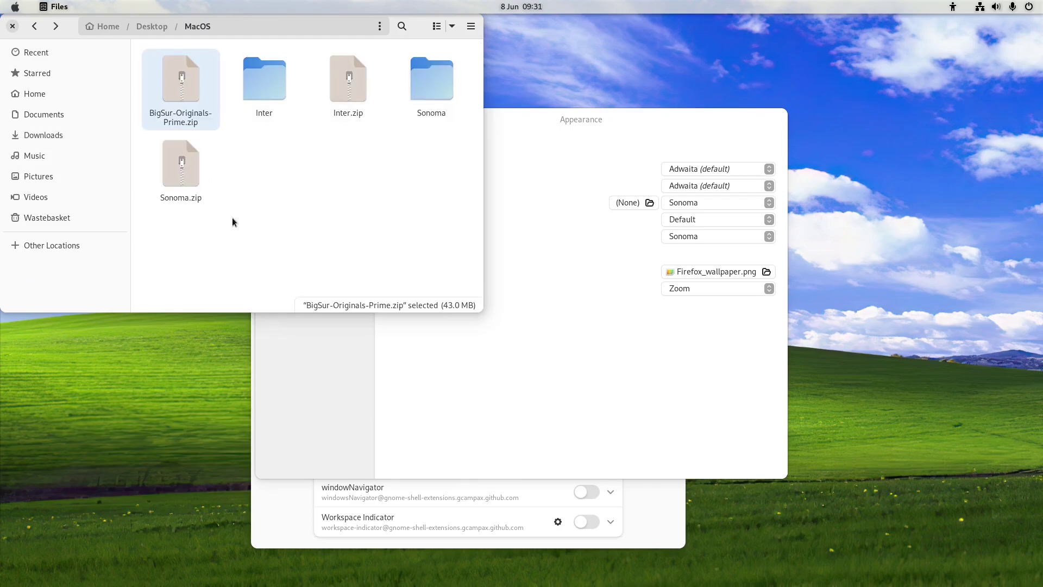
{"action": "right_click", "coordinate": [162, 81]}
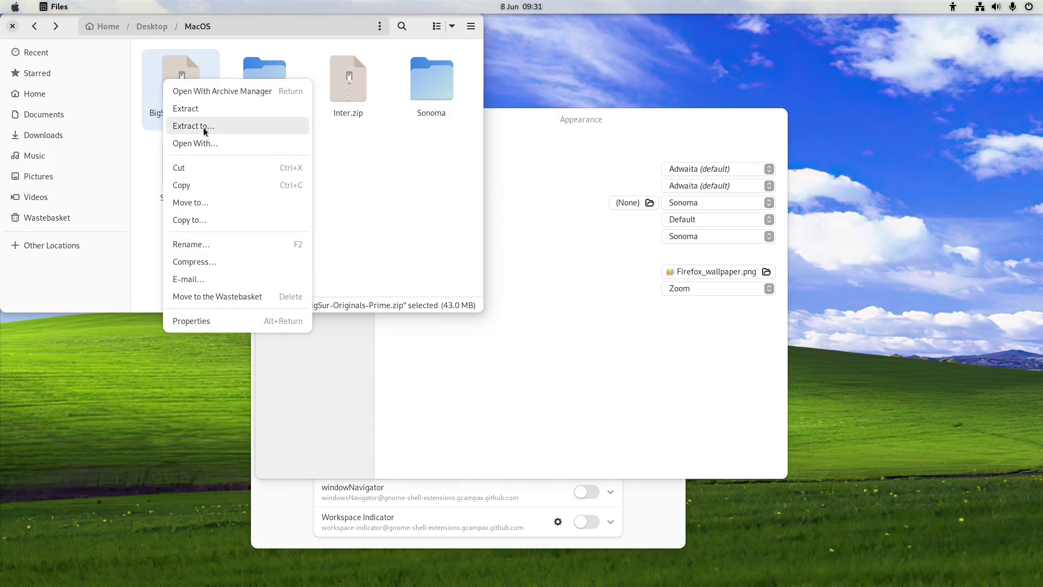
{"action": "left_click", "coordinate": [201, 112]}
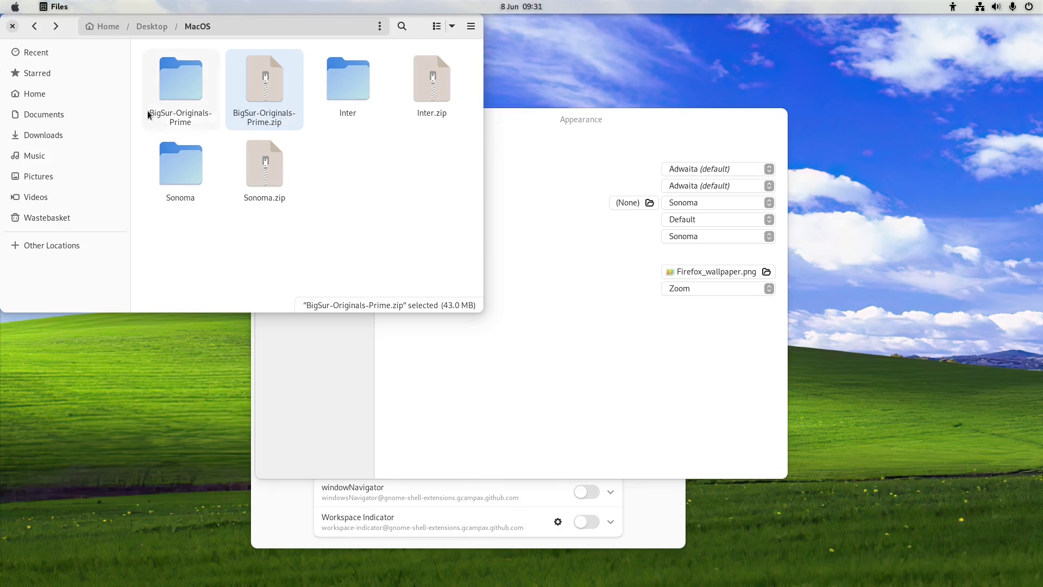
- Check the extracted BigSur-Originals-Prime folder, then copy it
{"action": "double_click", "coordinate": [170, 96]}
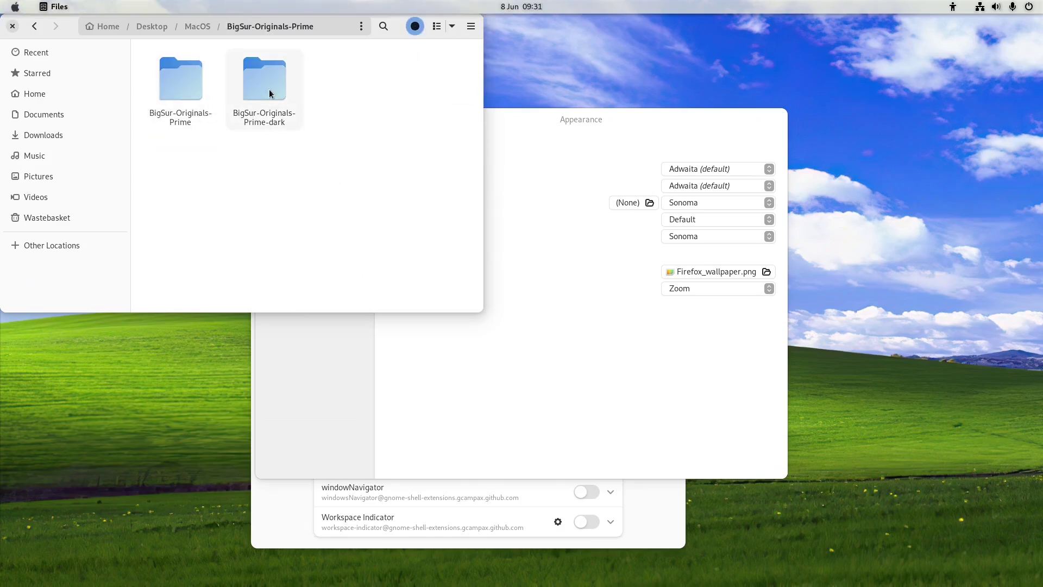
{"action": "key", "text": "alt+Left"}
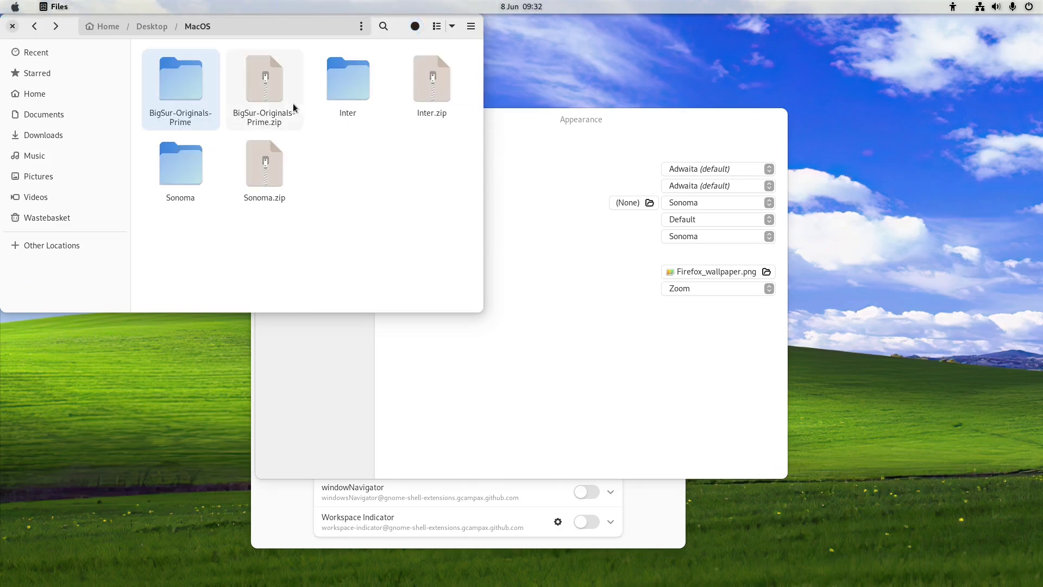
{"action": "right_click", "coordinate": [185, 76]}
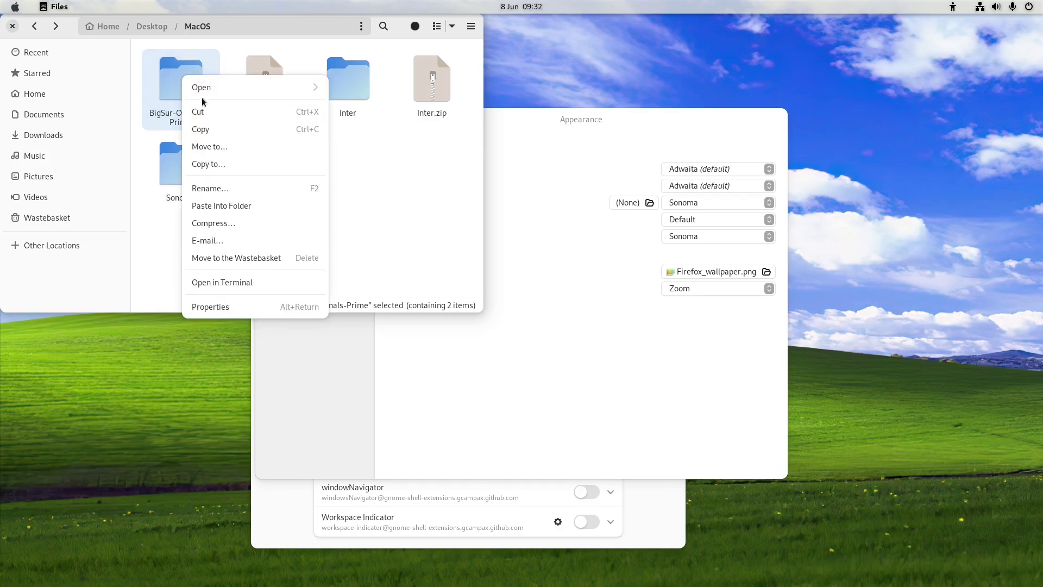
{"action": "left_click", "coordinate": [218, 128]}
- Show the Home folder as a list with hidden files revealed
{"action": "left_click", "coordinate": [57, 101]}
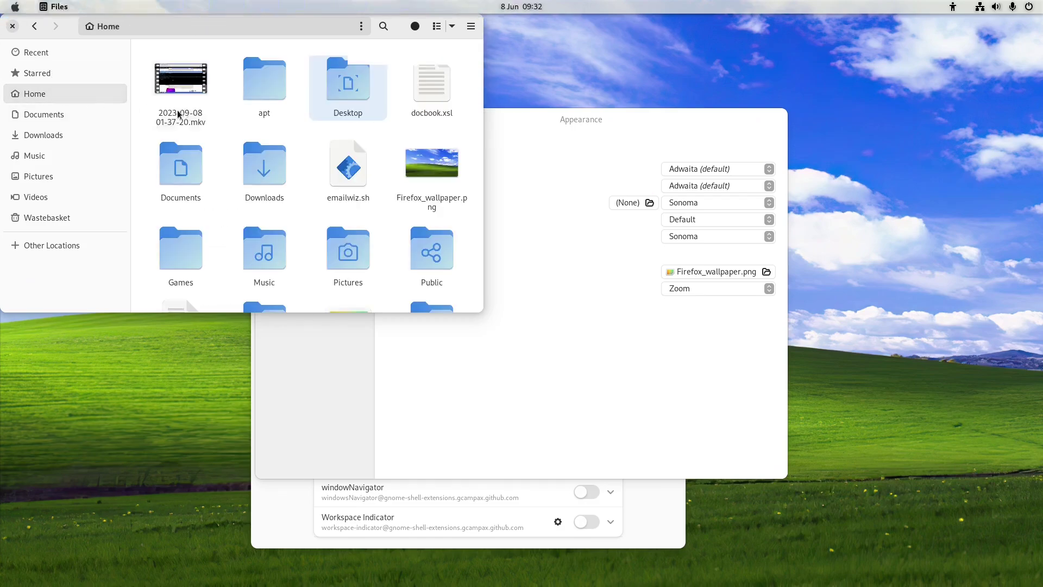
{"action": "scroll", "coordinate": [236, 169], "scroll_direction": "down", "scroll_amount": 5}
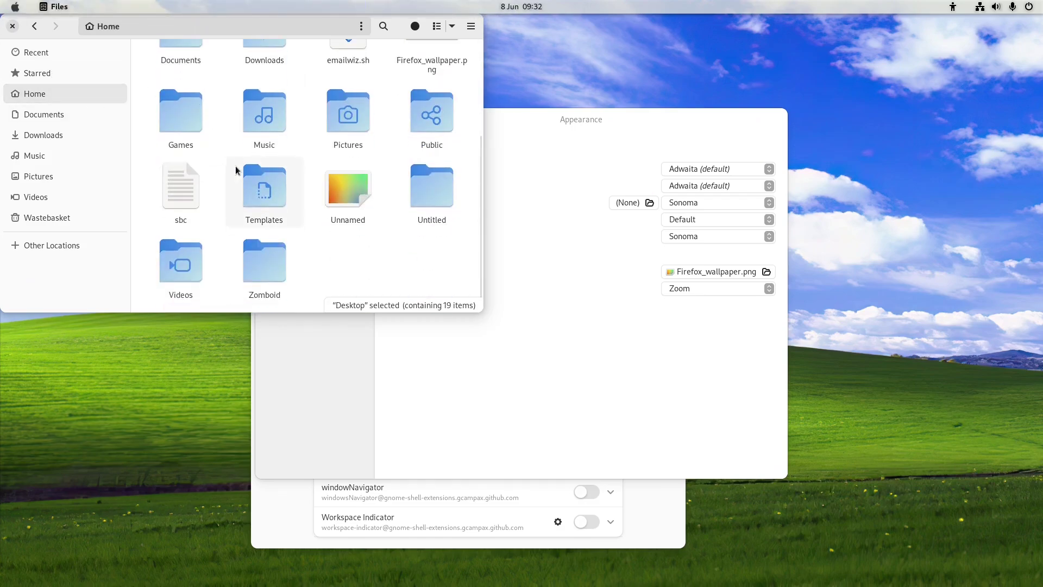
{"action": "right_click", "coordinate": [345, 281]}
{"action": "left_click", "coordinate": [318, 256]}
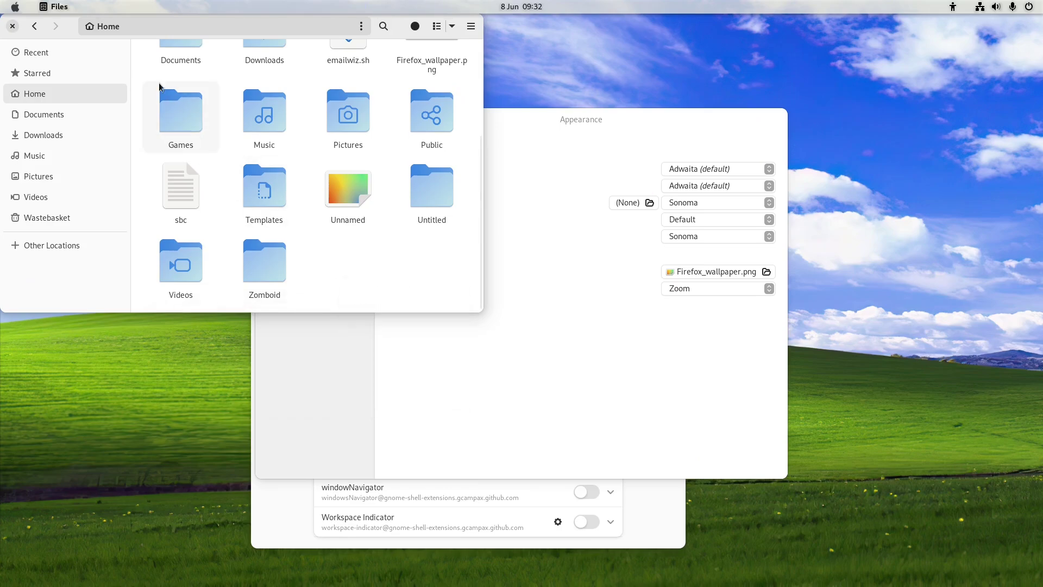
{"action": "left_click", "coordinate": [443, 30]}
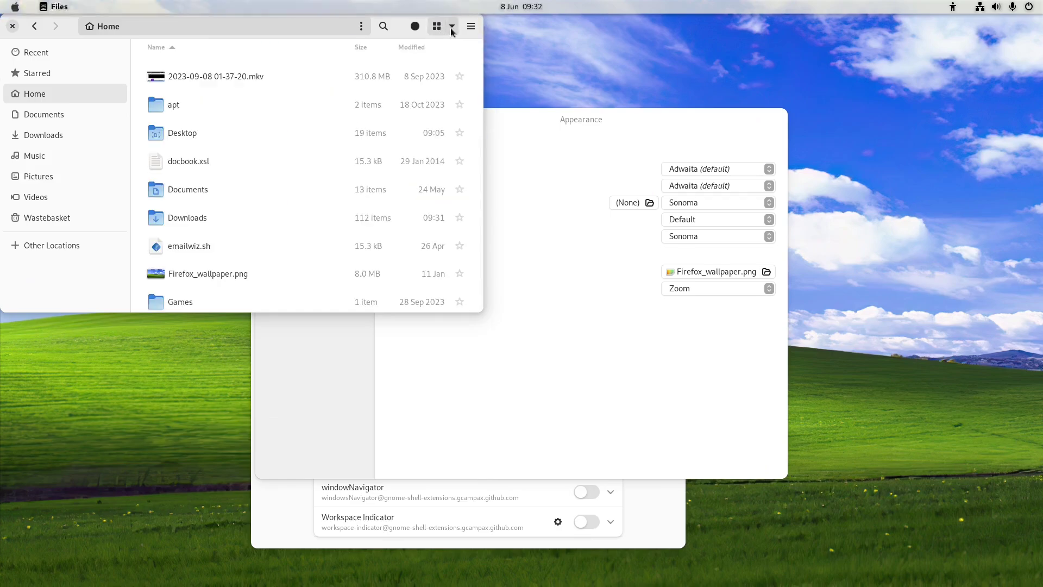
{"action": "left_click", "coordinate": [451, 28]}
{"action": "left_click", "coordinate": [450, 28]}
{"action": "left_click", "coordinate": [472, 28]}
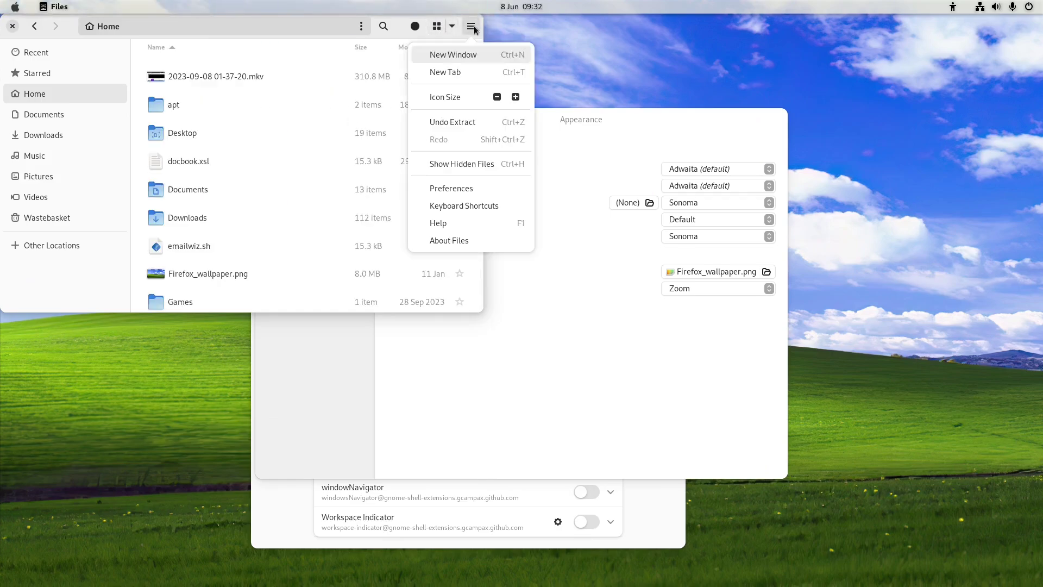
{"action": "left_click", "coordinate": [486, 166]}
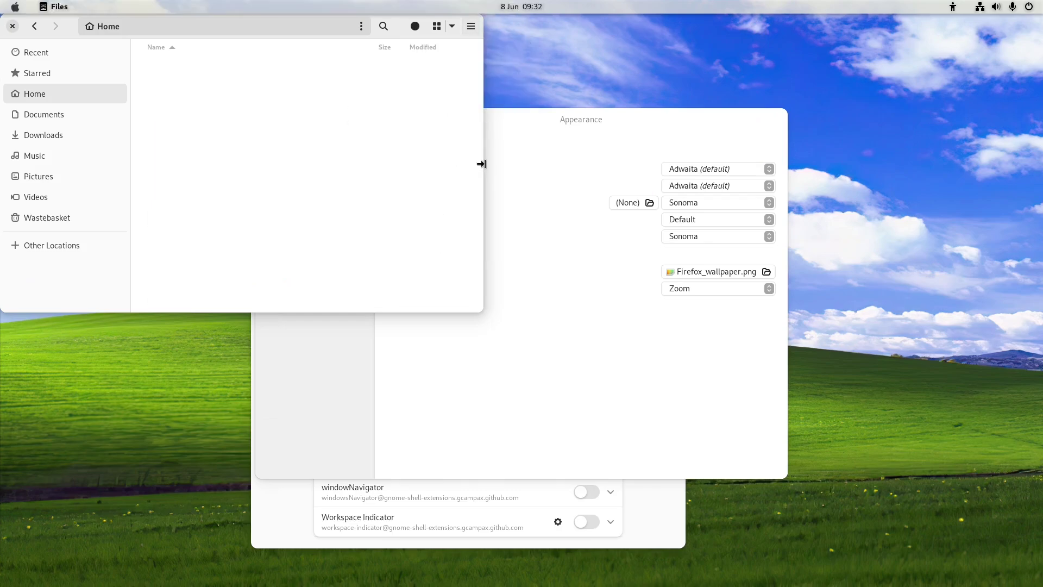
- Look inside .themes, then open the hidden .icons folder
{"action": "scroll", "coordinate": [380, 198], "scroll_direction": "down", "scroll_amount": 15}
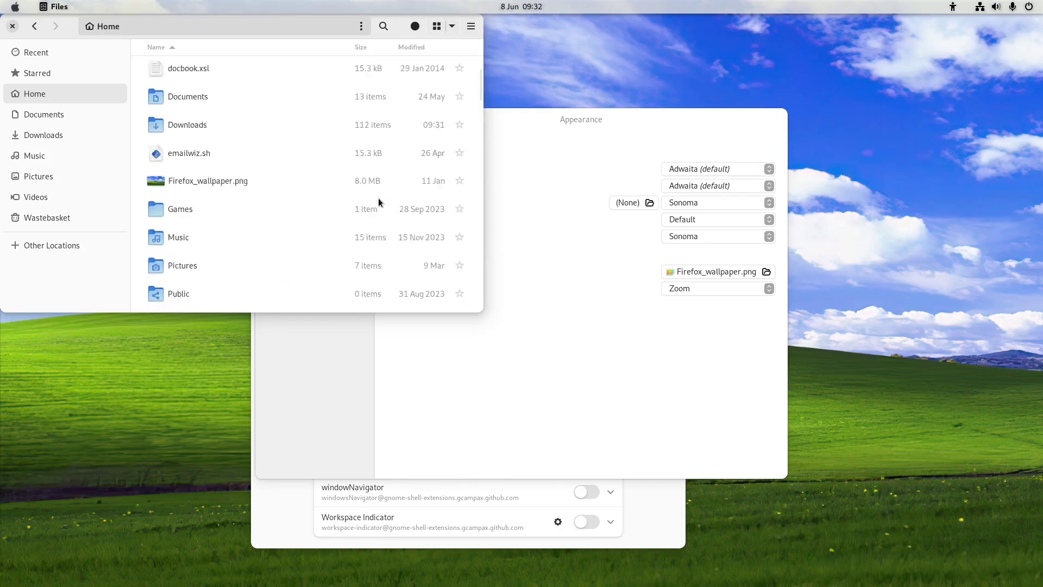
{"action": "scroll", "coordinate": [233, 212], "scroll_direction": "down", "scroll_amount": 4}
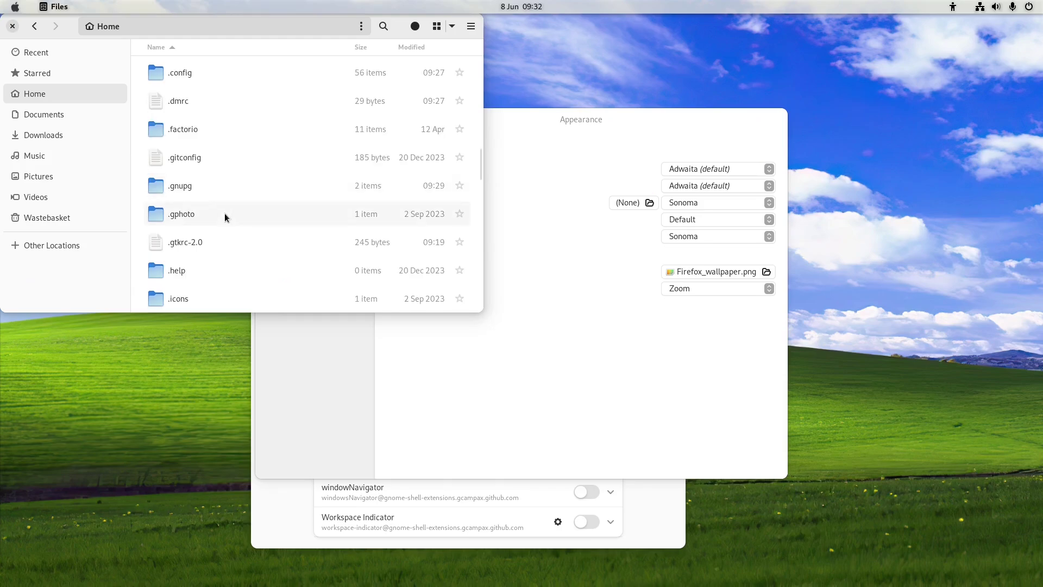
{"action": "scroll", "coordinate": [224, 217], "scroll_direction": "down", "scroll_amount": 6}
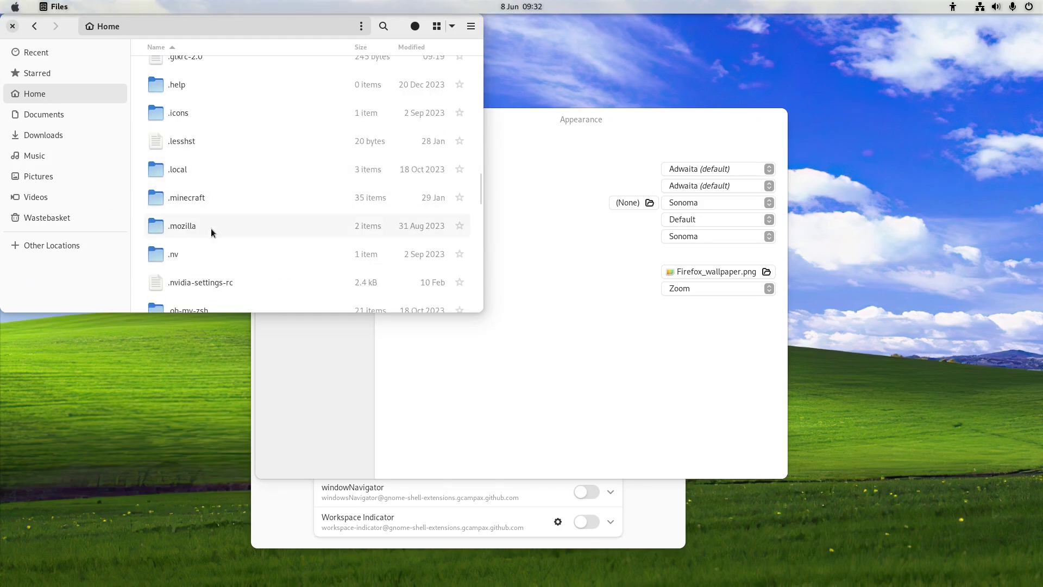
{"action": "scroll", "coordinate": [211, 228], "scroll_direction": "down", "scroll_amount": 10}
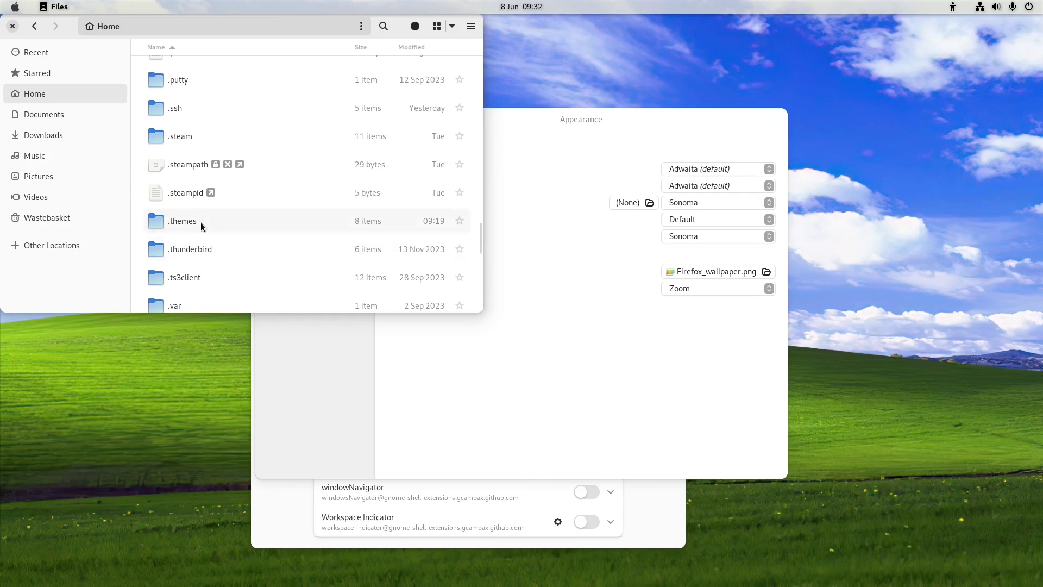
{"action": "double_click", "coordinate": [201, 225]}
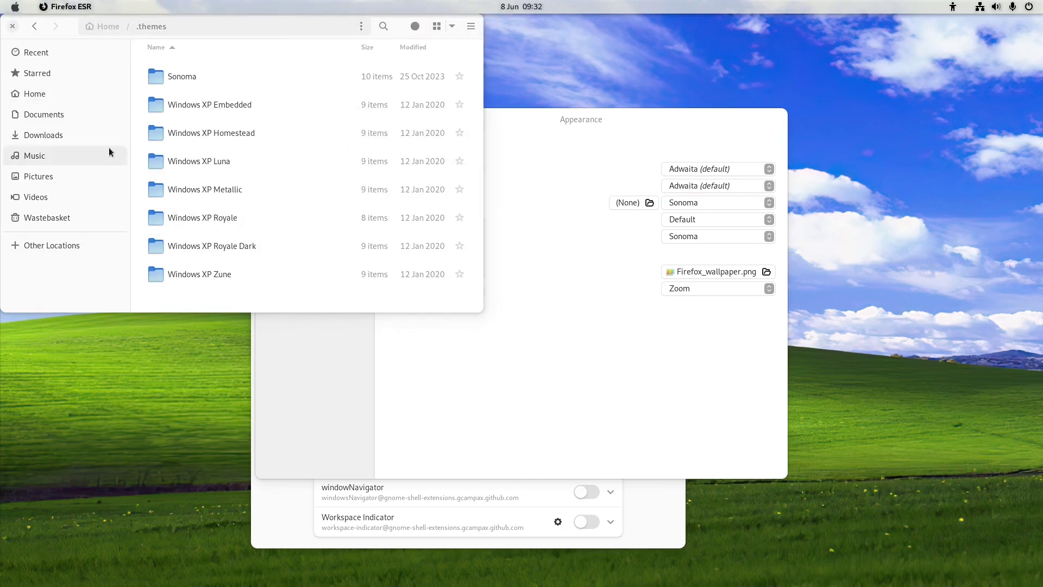
{"action": "key", "text": "alt+Left"}
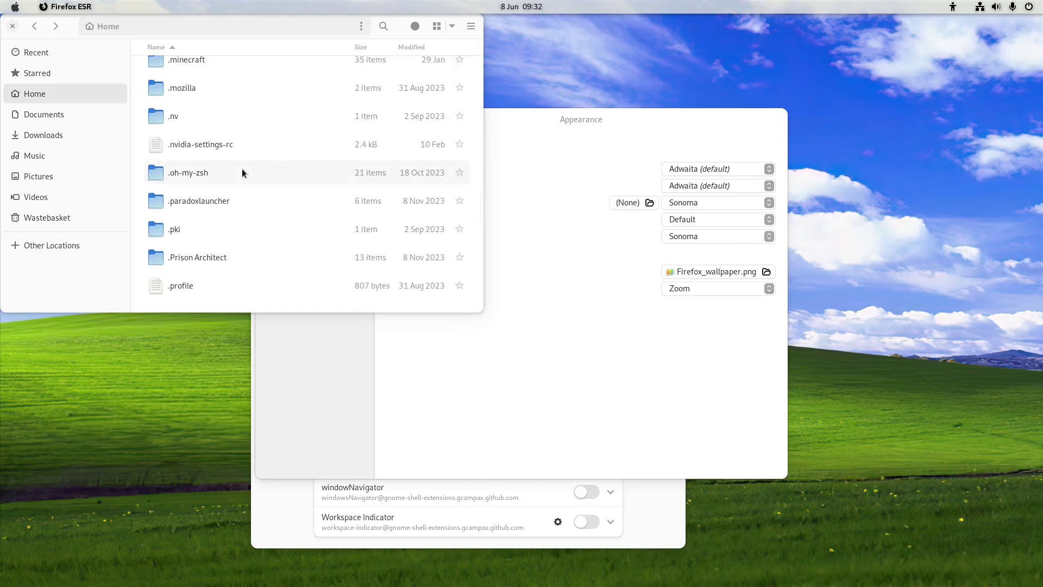
{"action": "scroll", "coordinate": [174, 212], "scroll_direction": "down", "scroll_amount": 5}
{"action": "scroll", "coordinate": [174, 219], "scroll_direction": "down", "scroll_amount": 15}
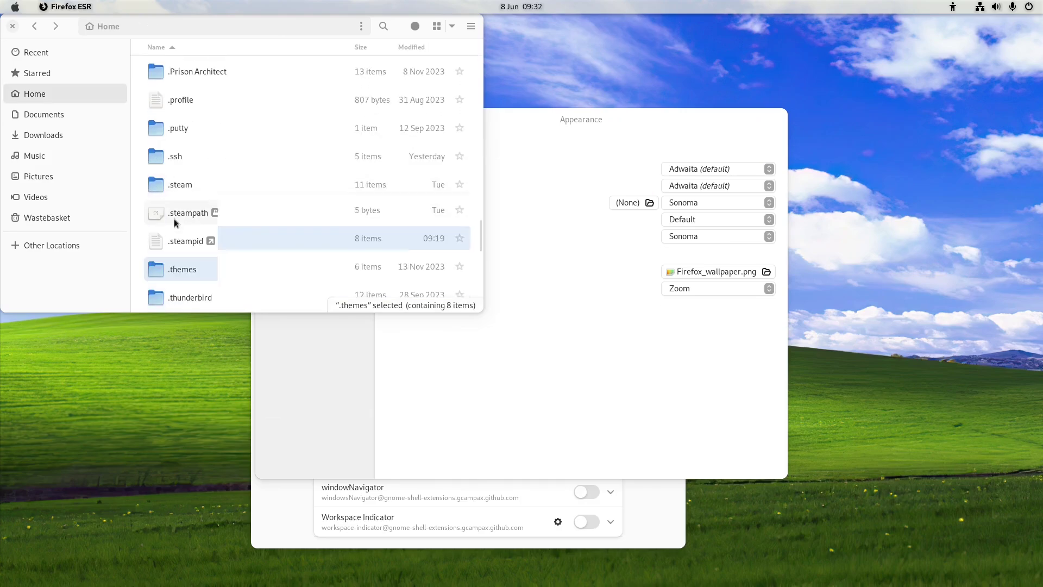
{"action": "scroll", "coordinate": [175, 226], "scroll_direction": "down", "scroll_amount": 2}
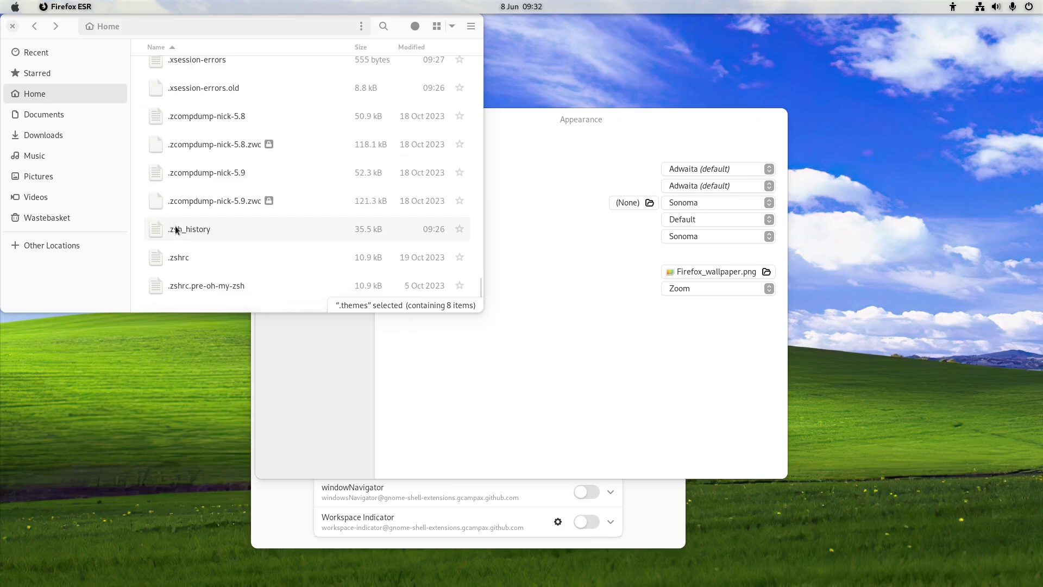
{"action": "scroll", "coordinate": [175, 226], "scroll_direction": "up", "scroll_amount": 15}
{"action": "scroll", "coordinate": [170, 227], "scroll_direction": "up", "scroll_amount": 10}
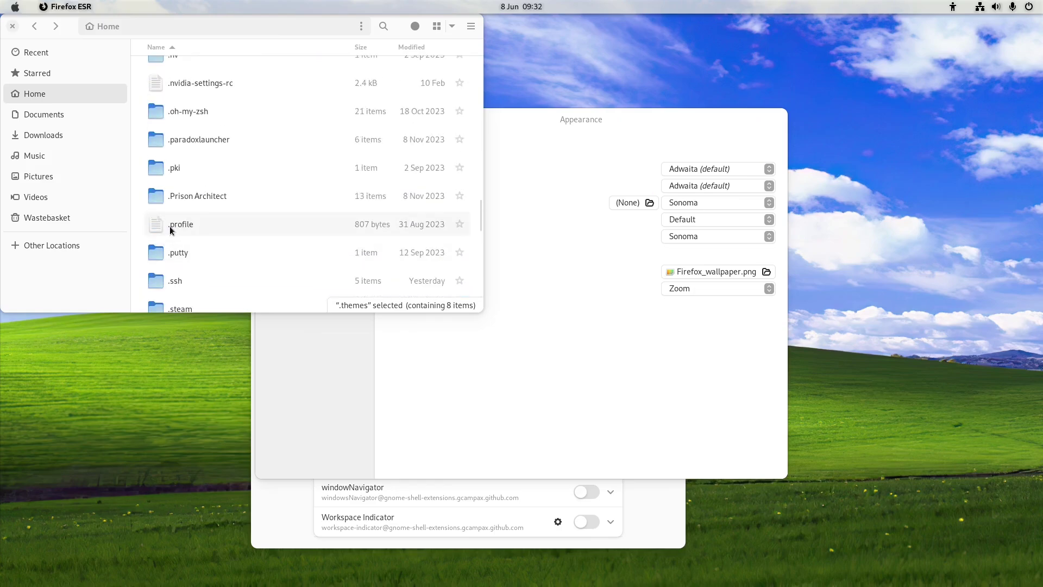
{"action": "left_click", "coordinate": [203, 64]}
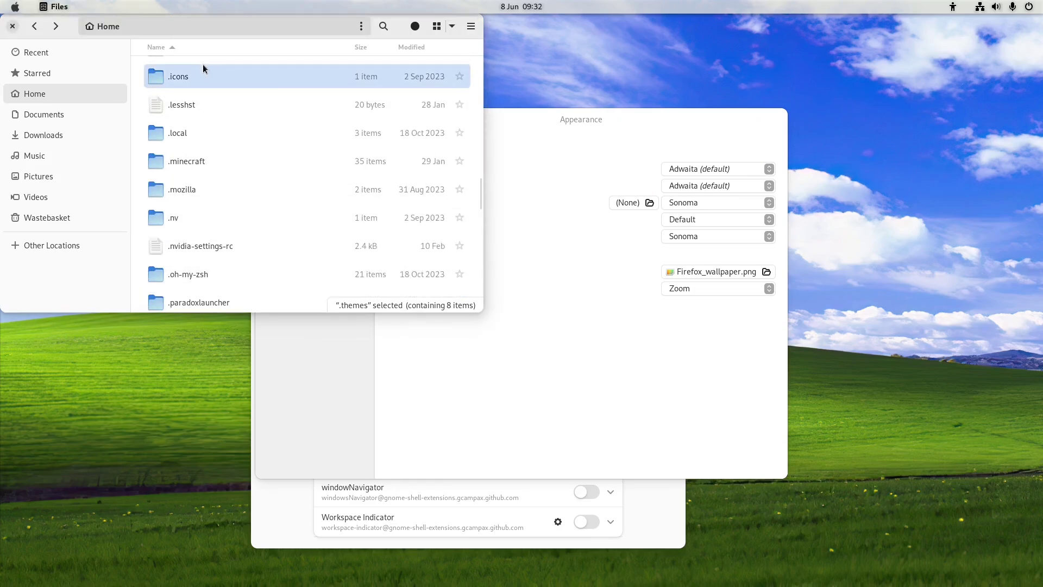
{"action": "key", "text": "Return"}
- Paste the BigSur folder into .icons and check whether Tweaks lists it
{"action": "right_click", "coordinate": [277, 196]}
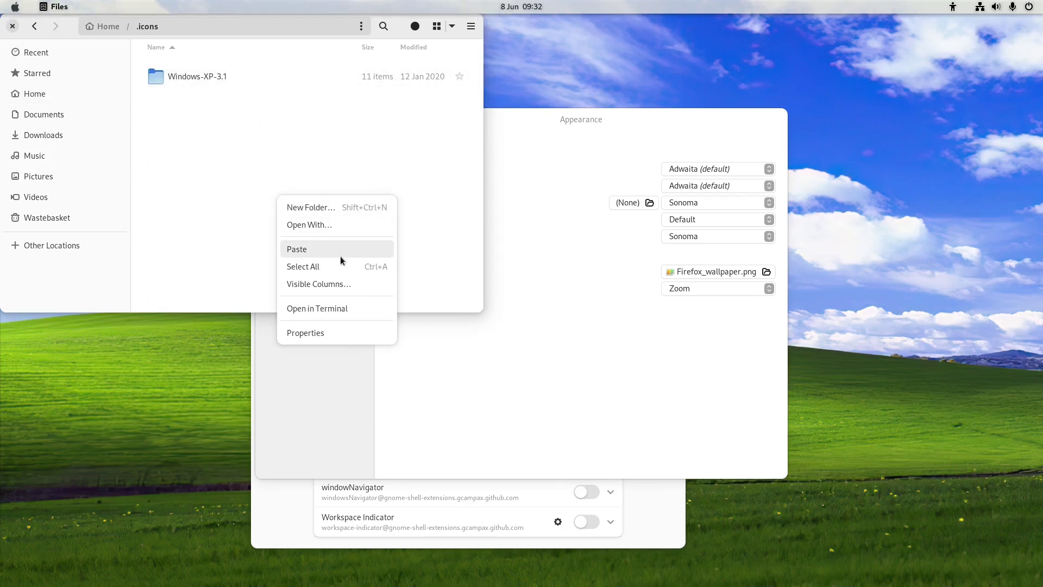
{"action": "left_click", "coordinate": [339, 253]}
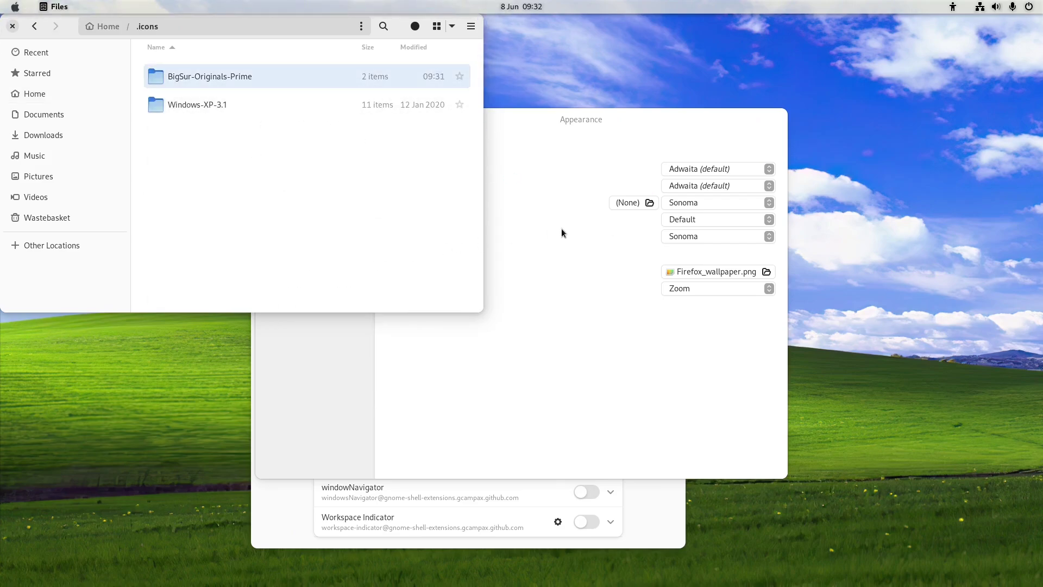
{"action": "left_click", "coordinate": [608, 248]}
{"action": "left_click", "coordinate": [712, 187]}
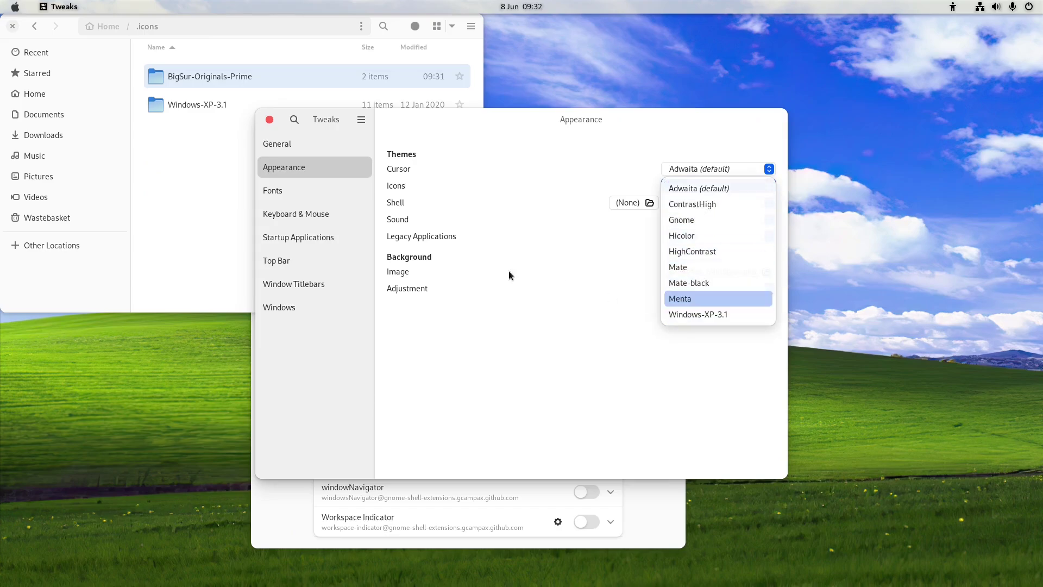
{"action": "left_click", "coordinate": [650, 277]}
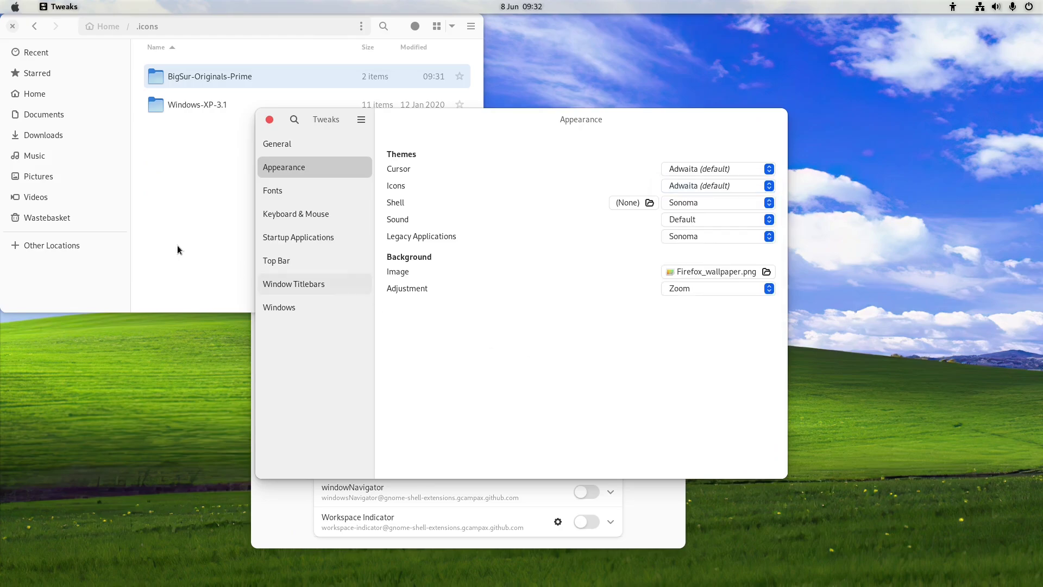
{"action": "left_click", "coordinate": [179, 246]}
- Move the Prime and Prime-dark subfolders into .icons, skipping the conflicting folder
{"action": "double_click", "coordinate": [228, 81]}
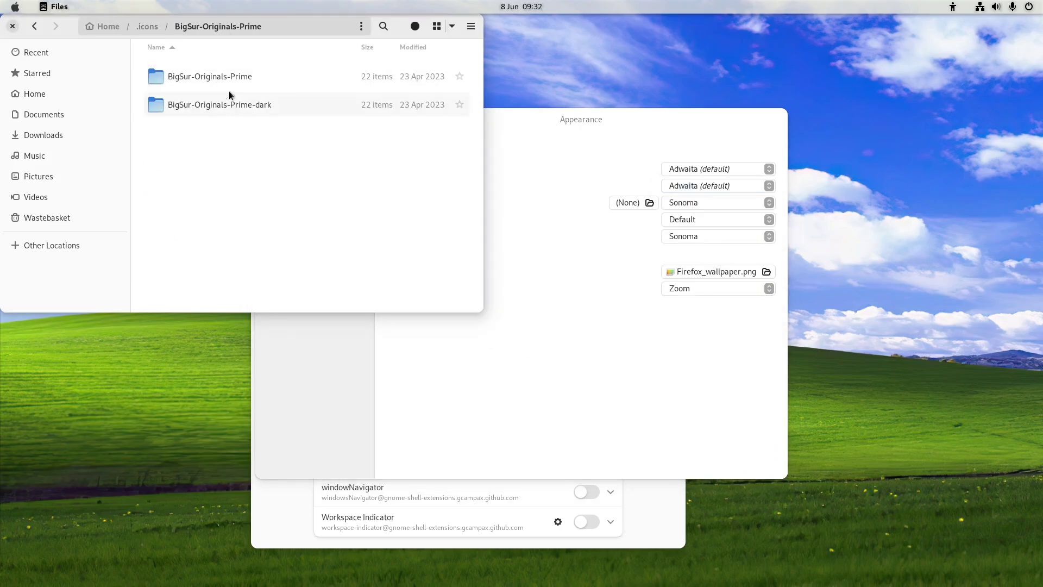
{"action": "left_click_drag", "start_coordinate": [229, 138], "coordinate": [215, 63]}
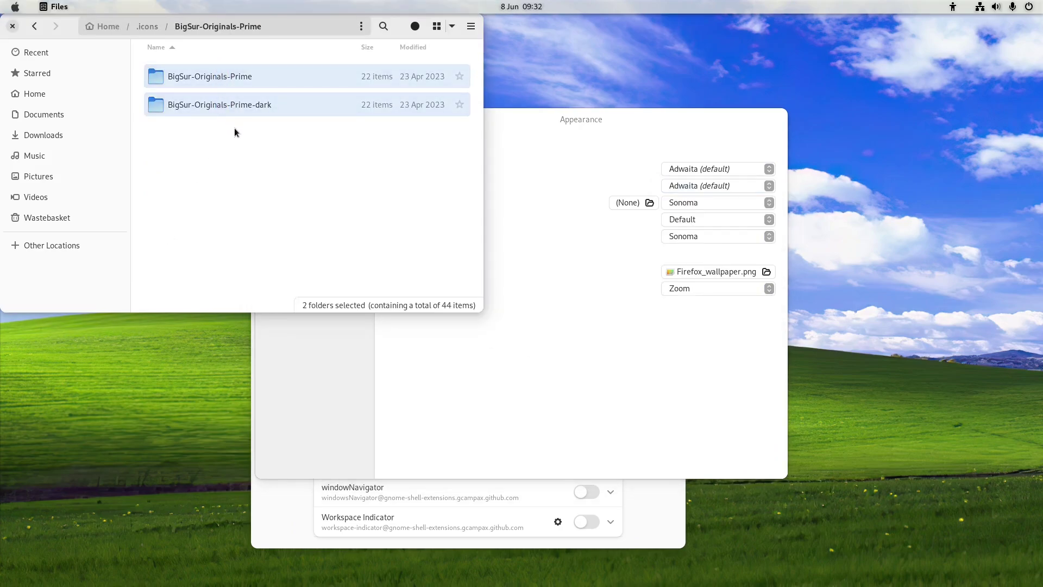
{"action": "key", "text": "alt+Left"}
{"action": "right_click", "coordinate": [242, 156]}
{"action": "left_click", "coordinate": [277, 208]}
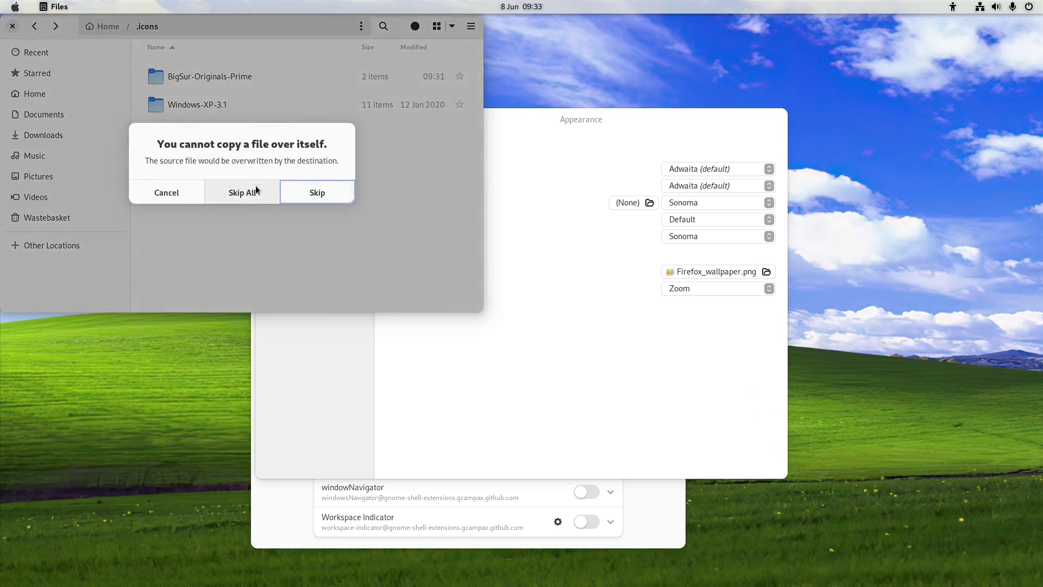
{"action": "left_click", "coordinate": [315, 198]}
{"action": "left_click", "coordinate": [314, 196]}
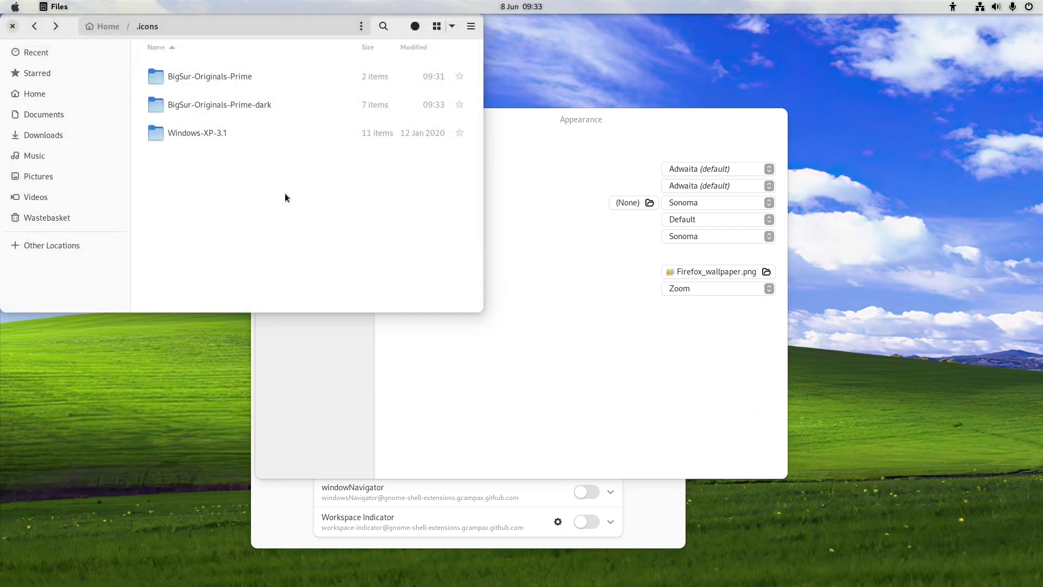
- Relaunch Tweaks after finding BigSur missing from the theme list, so it reloads the themes
{"action": "left_click", "coordinate": [573, 277]}
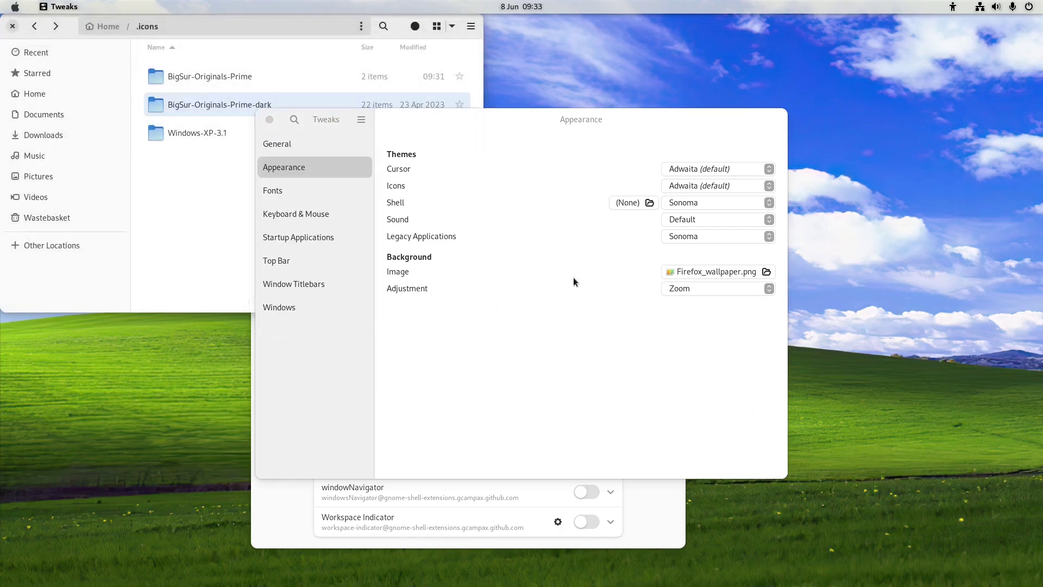
{"action": "left_click", "coordinate": [698, 168]}
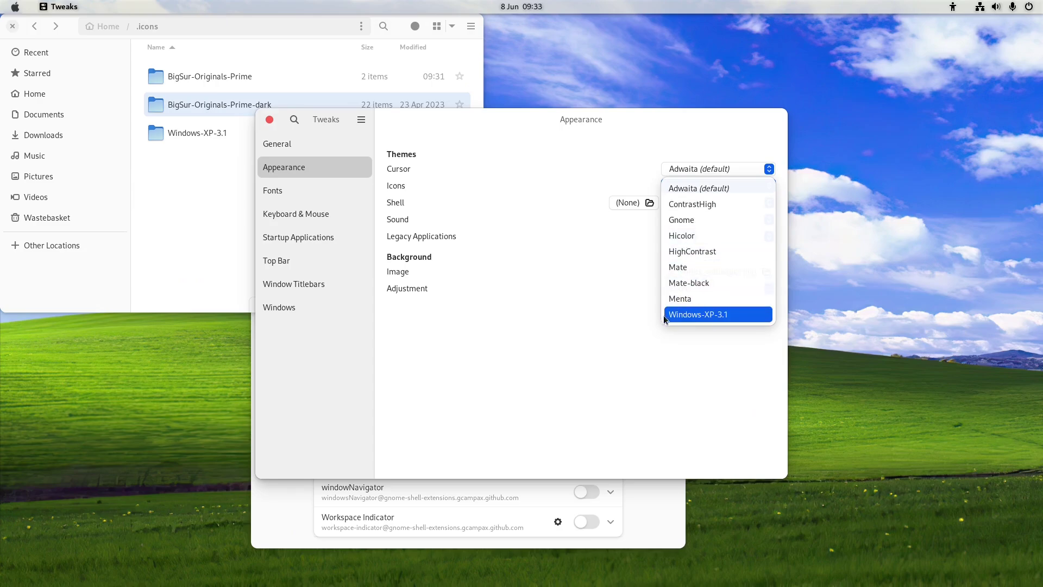
{"action": "left_click", "coordinate": [556, 343]}
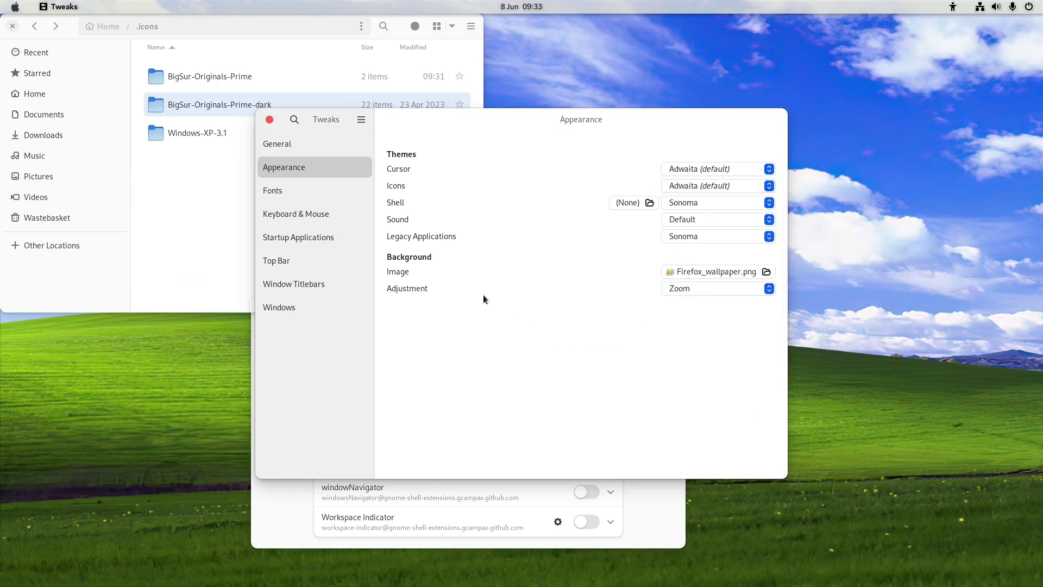
{"action": "left_click", "coordinate": [269, 120]}
{"action": "key", "text": "super"}
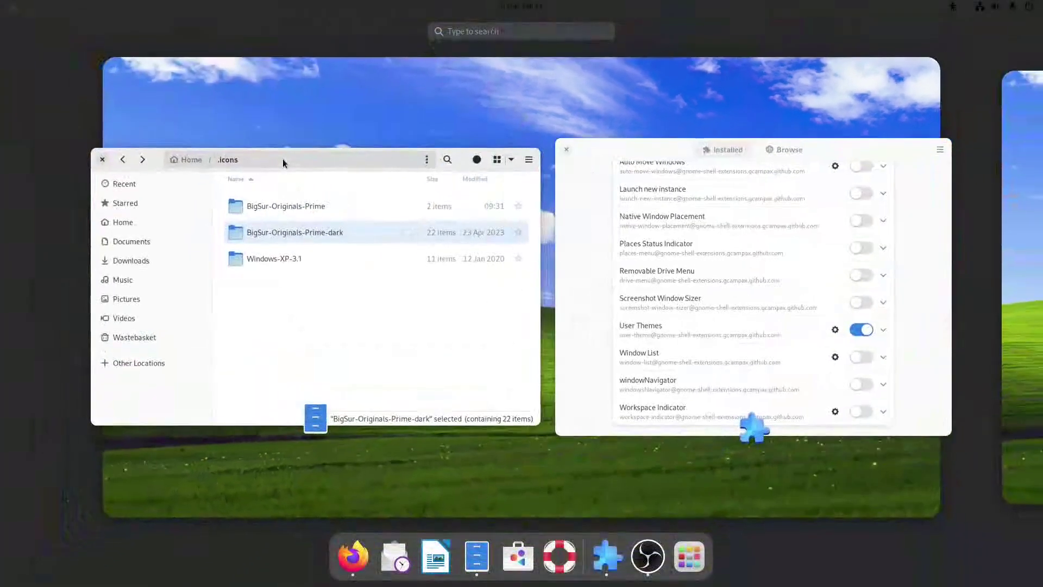
{"action": "type", "text": "theme"}
{"action": "key", "text": "Return"}
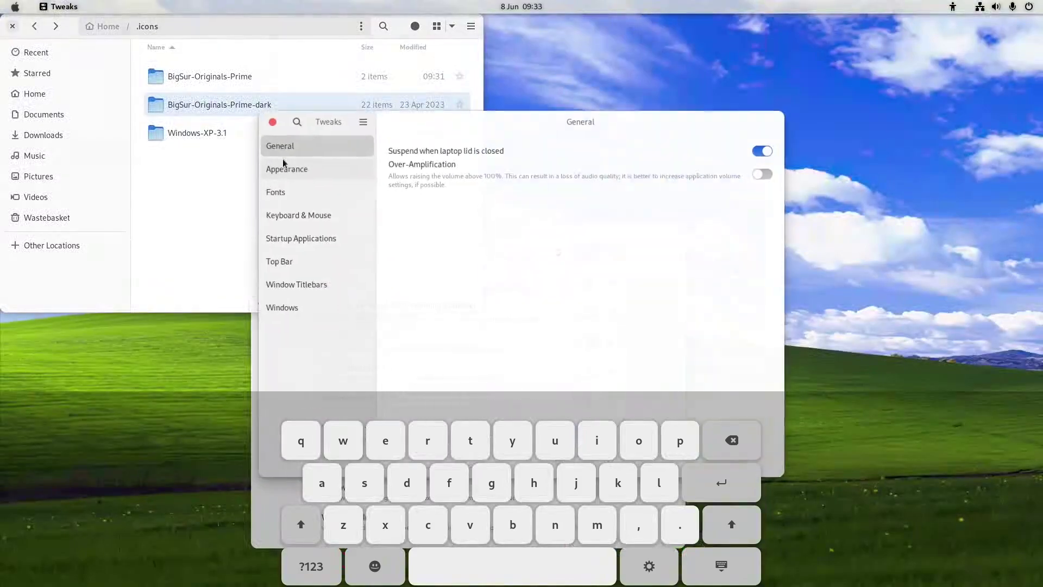
- Set the Appearance Icons theme to BigSur-Originals-Prime-dark
{"action": "left_click", "coordinate": [276, 165]}
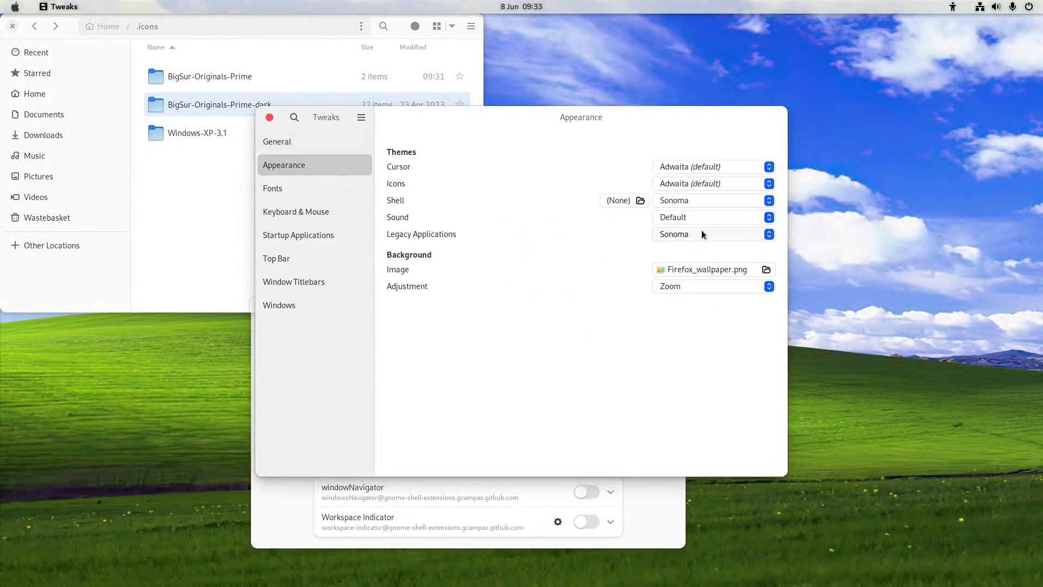
{"action": "left_click", "coordinate": [718, 183]}
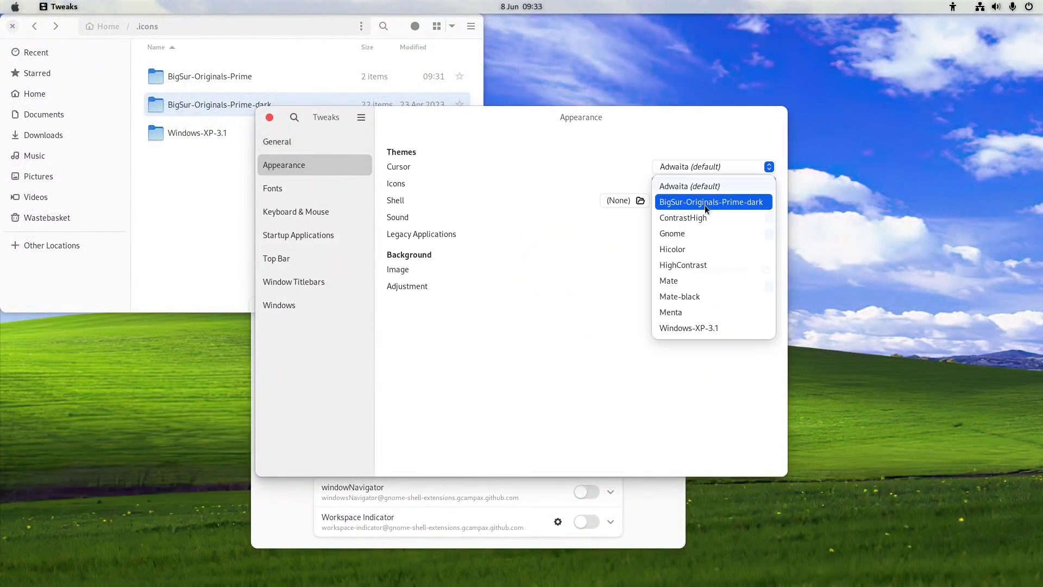
{"action": "left_click", "coordinate": [705, 205]}
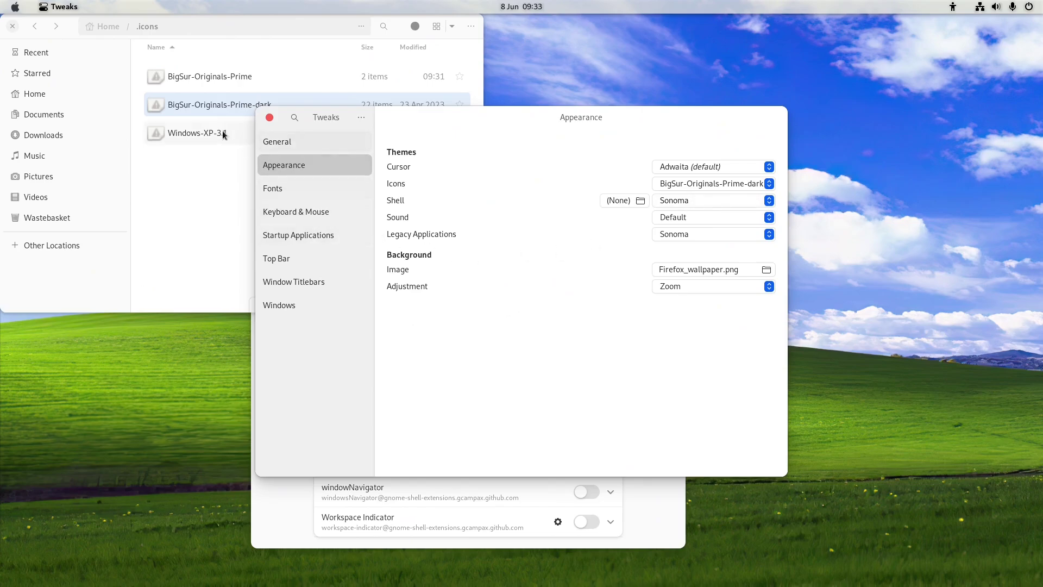
- Inside BigSur-Originals-Prime, delete the nested BigSur-Originals-Prime-dark folder
{"action": "left_click", "coordinate": [201, 77]}
{"action": "double_click", "coordinate": [197, 77]}
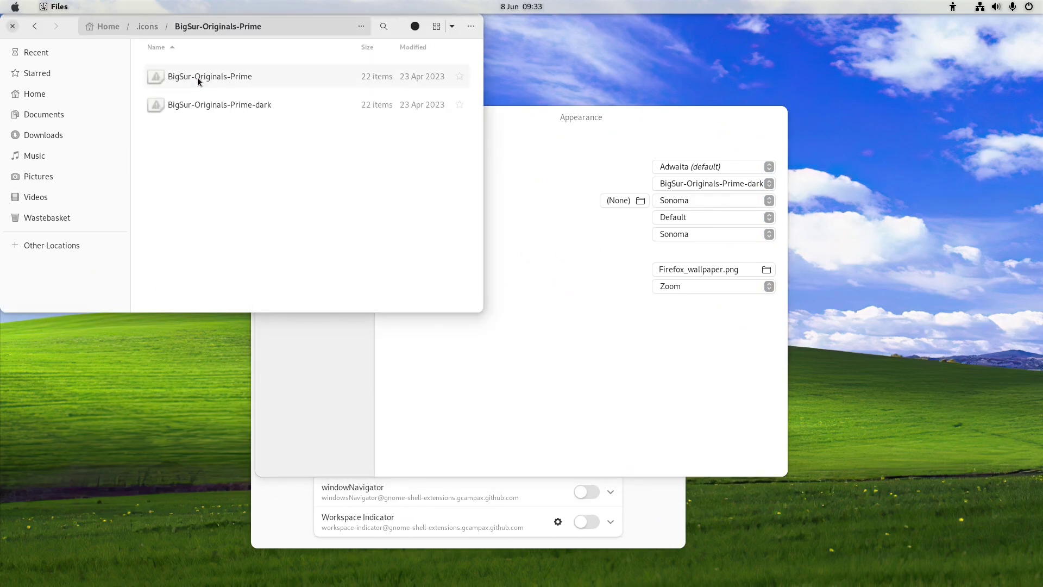
{"action": "left_click", "coordinate": [206, 109]}
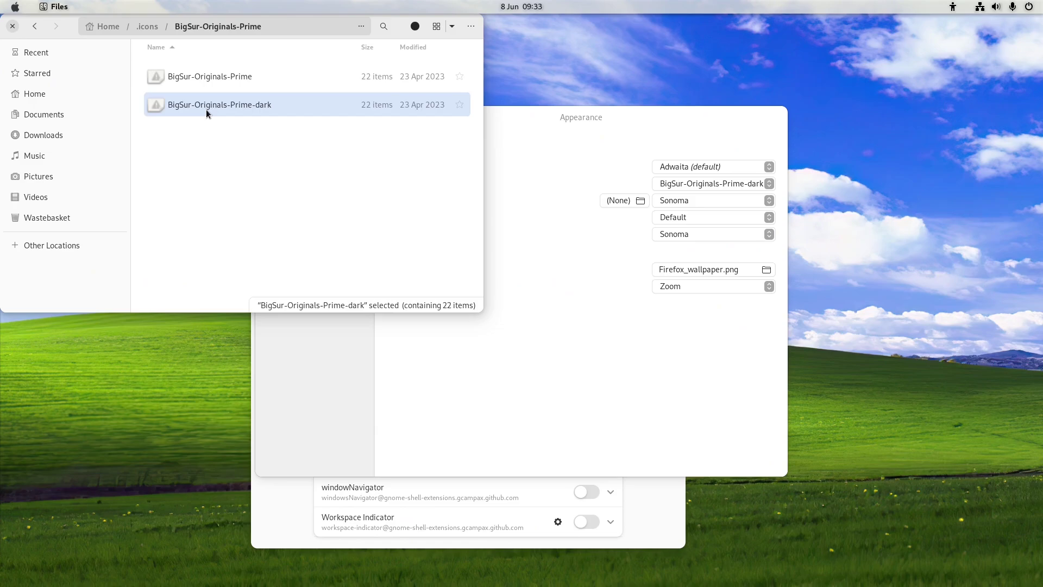
{"action": "key", "text": "Delete"}
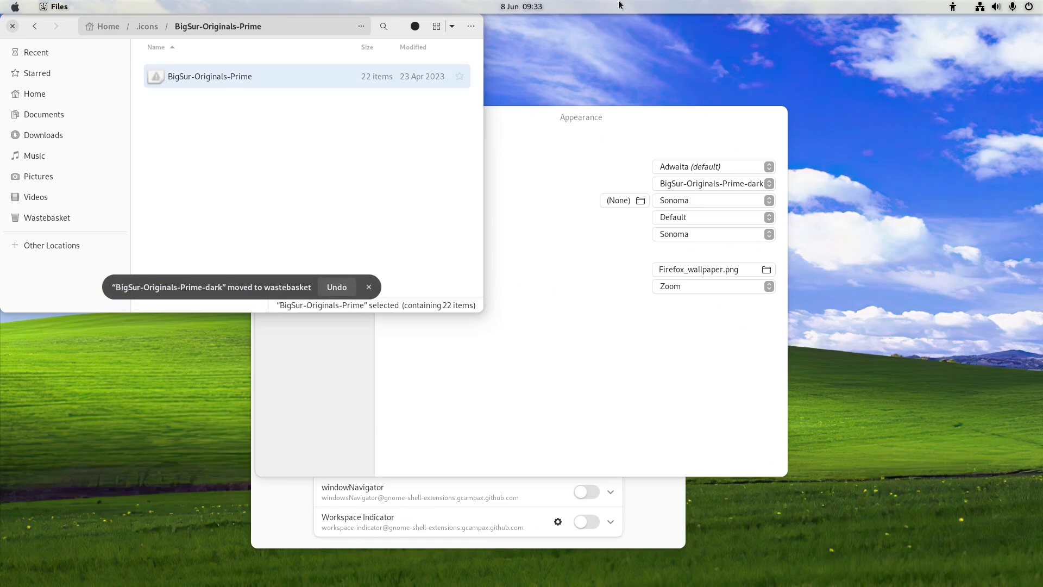
- Move all contents of the inner BigSur-Originals-Prime folder up into the outer folder
{"action": "double_click", "coordinate": [181, 77]}
{"action": "scroll", "coordinate": [213, 90], "scroll_direction": "down", "scroll_amount": 5}
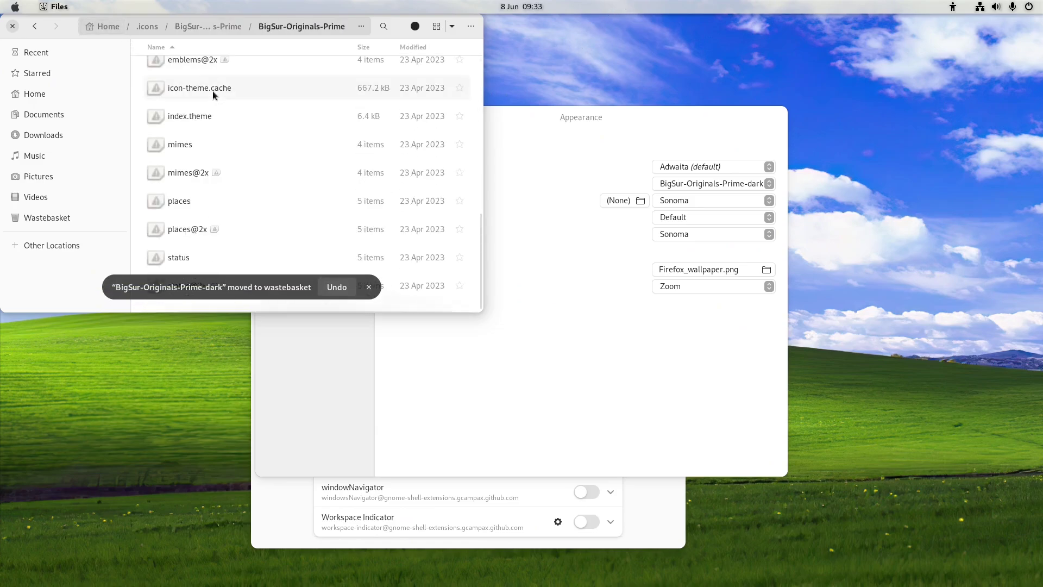
{"action": "key", "text": "ctrl+a"}
{"action": "key", "text": "alt+Left"}
{"action": "right_click", "coordinate": [219, 184]}
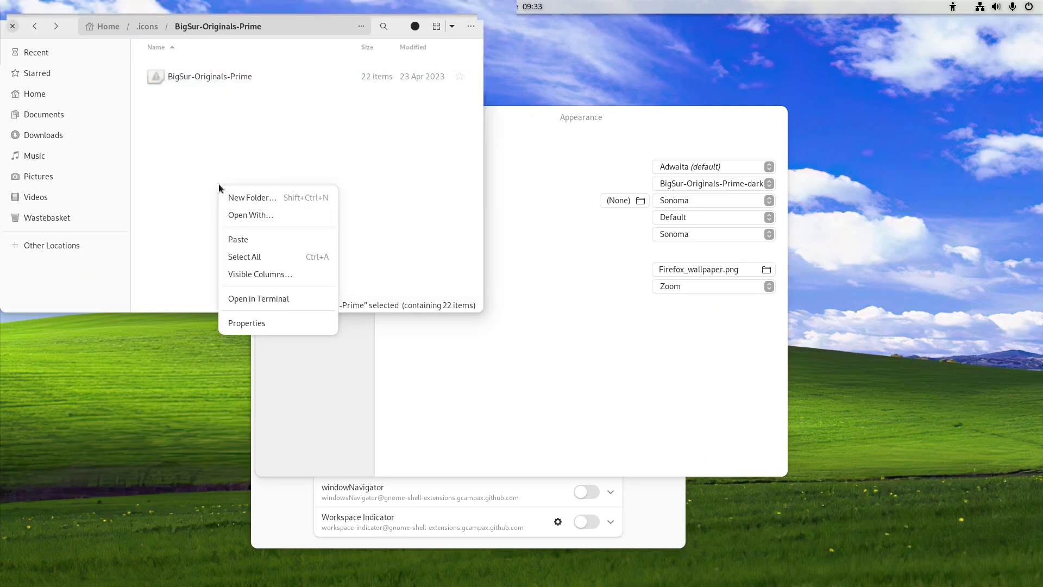
{"action": "left_click", "coordinate": [246, 149]}
{"action": "key", "text": "ctrl+v"}
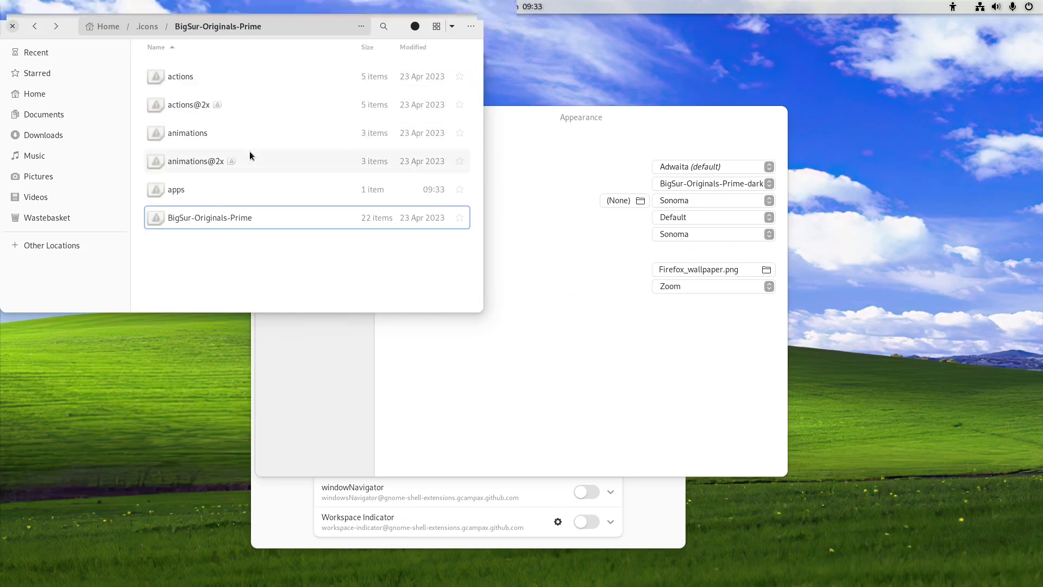
- Delete the emptied inner BigSur-Originals-Prime folder and go back up to .icons
{"action": "scroll", "coordinate": [243, 217], "scroll_direction": "down", "scroll_amount": 5}
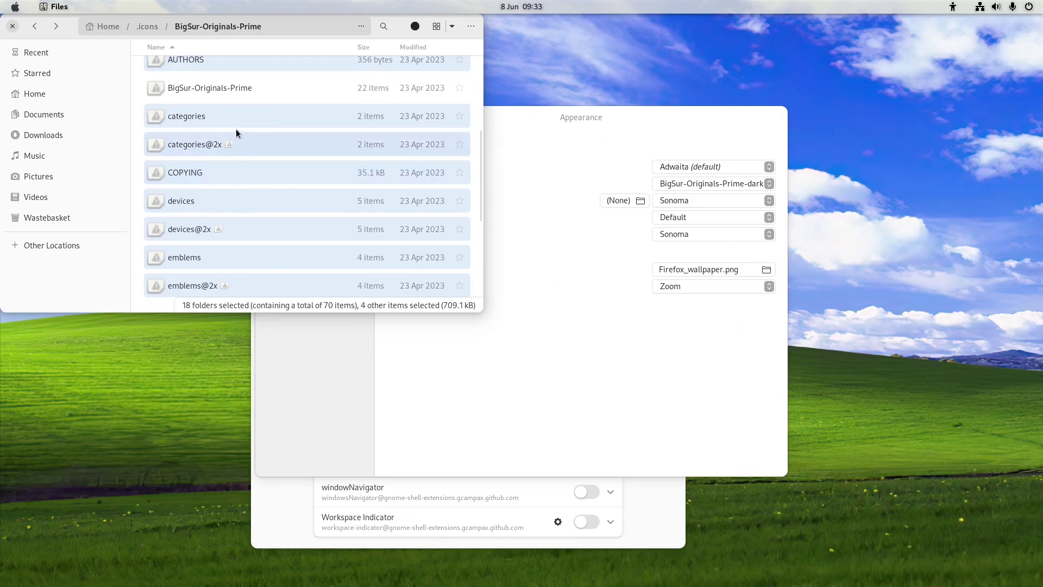
{"action": "left_click", "coordinate": [232, 92]}
{"action": "key", "text": "Delete"}
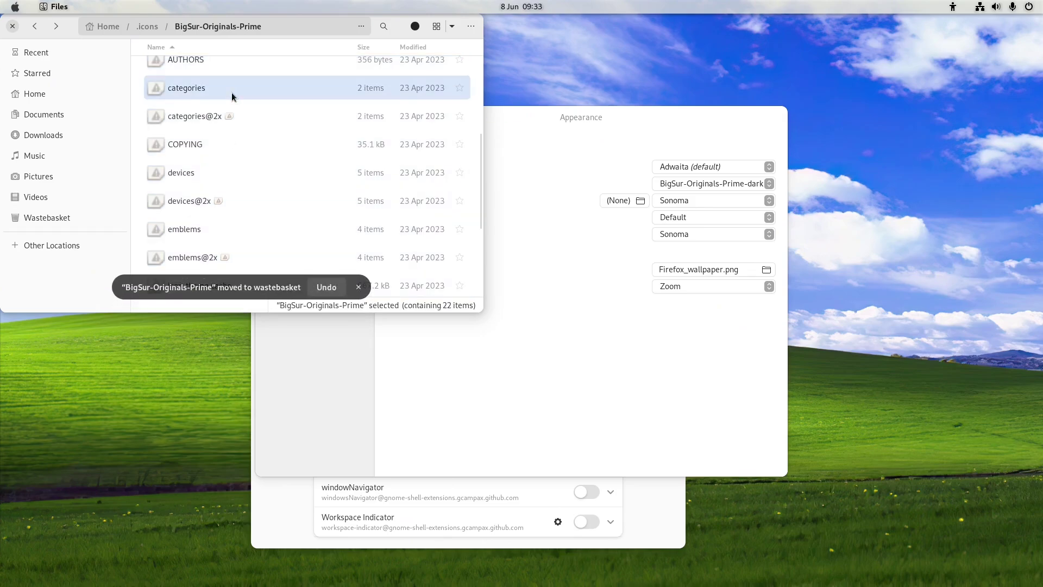
{"action": "scroll", "coordinate": [234, 138], "scroll_direction": "up", "scroll_amount": 5}
{"action": "key", "text": "alt+Up"}
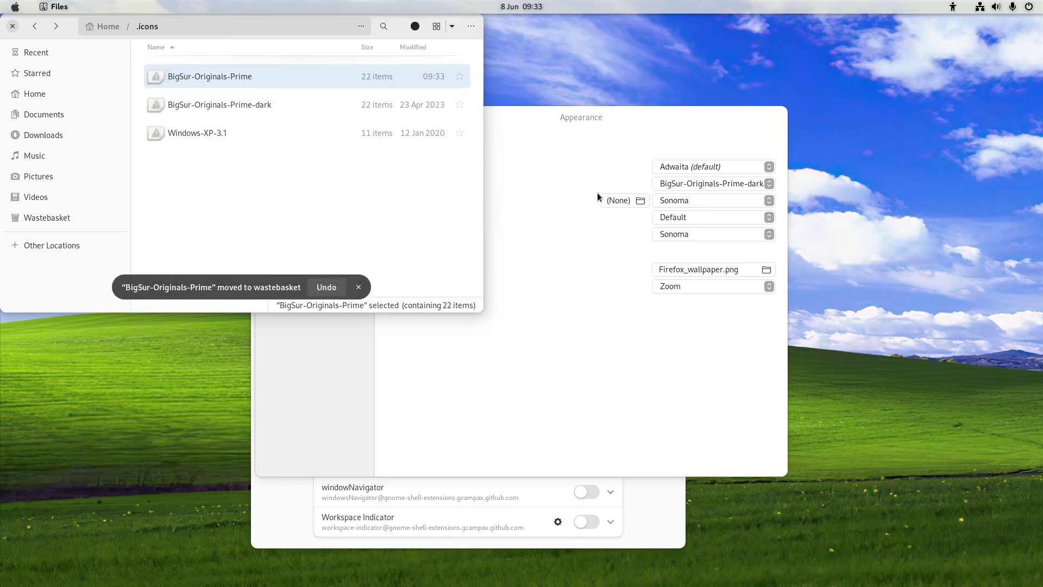
{"action": "left_click", "coordinate": [616, 134]}
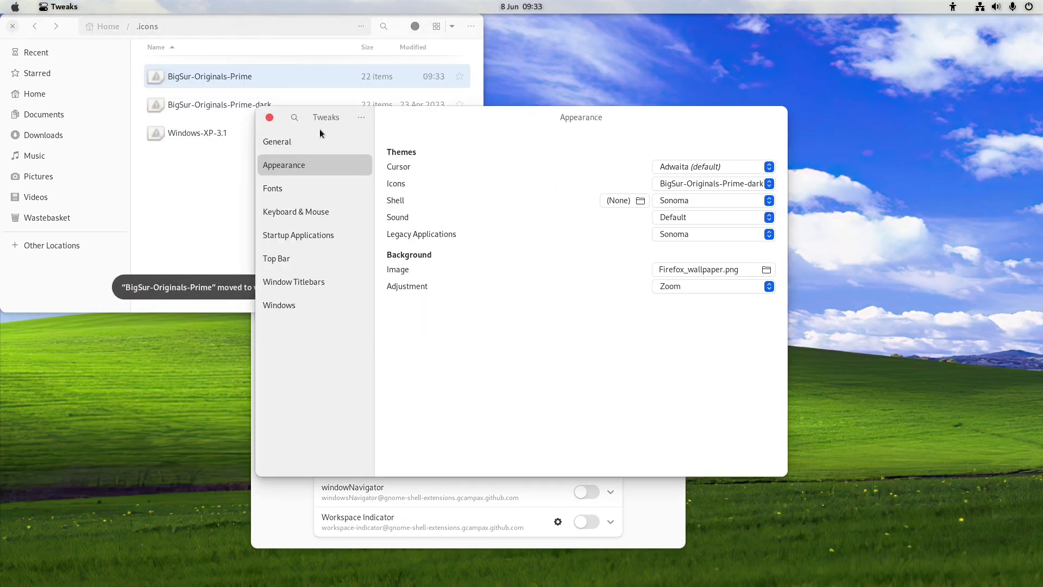
- Close Tweaks and relaunch it by searching 'tweaks' in Activities
{"action": "left_click", "coordinate": [270, 117]}
{"action": "key", "text": "super"}
{"action": "type", "text": "the"}
{"action": "key", "text": "BackSpace"}
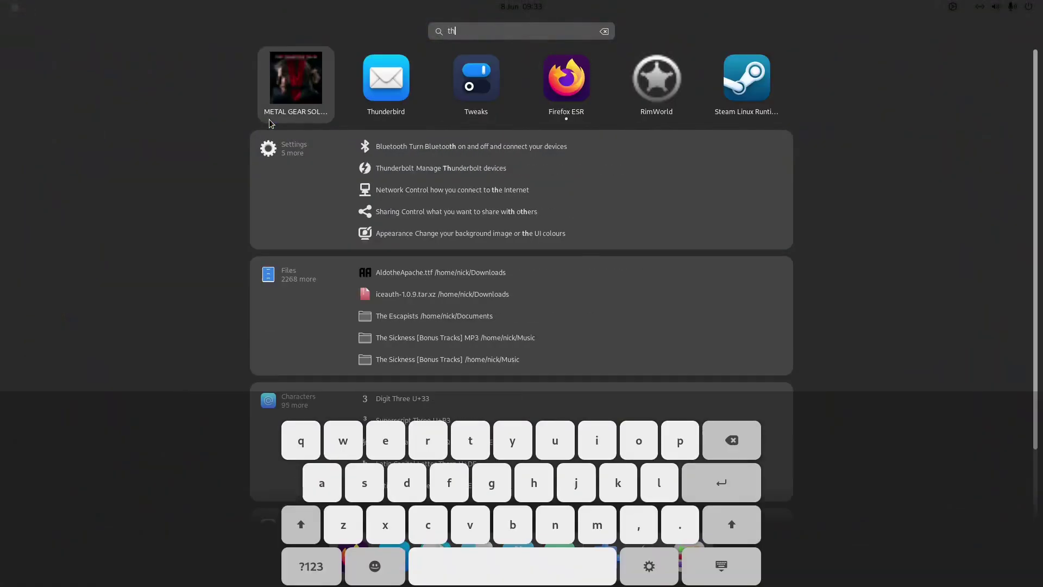
{"action": "key", "text": "BackSpace"}
{"action": "type", "text": "weak"}
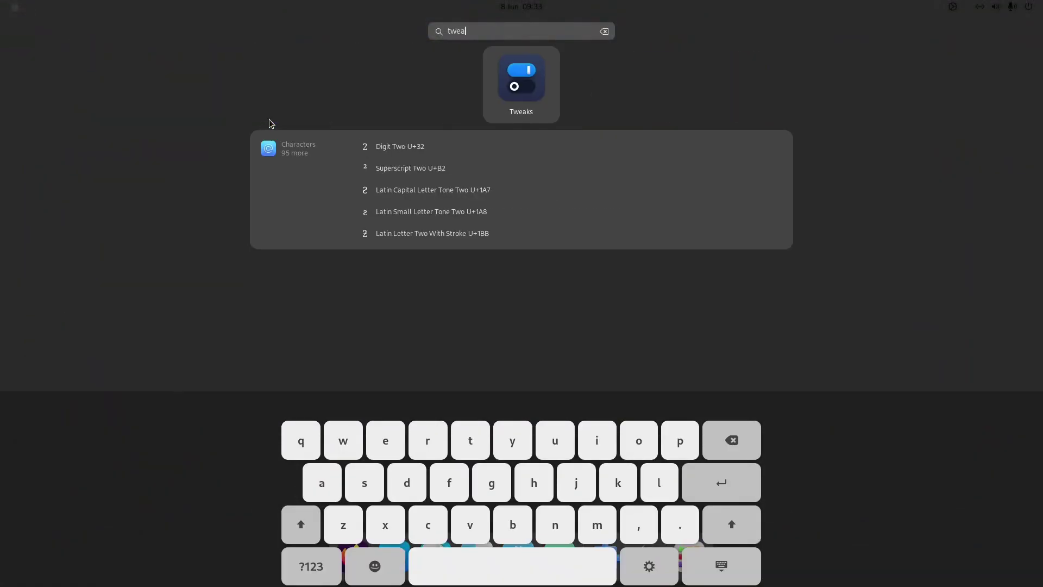
{"action": "key", "text": "Return"}
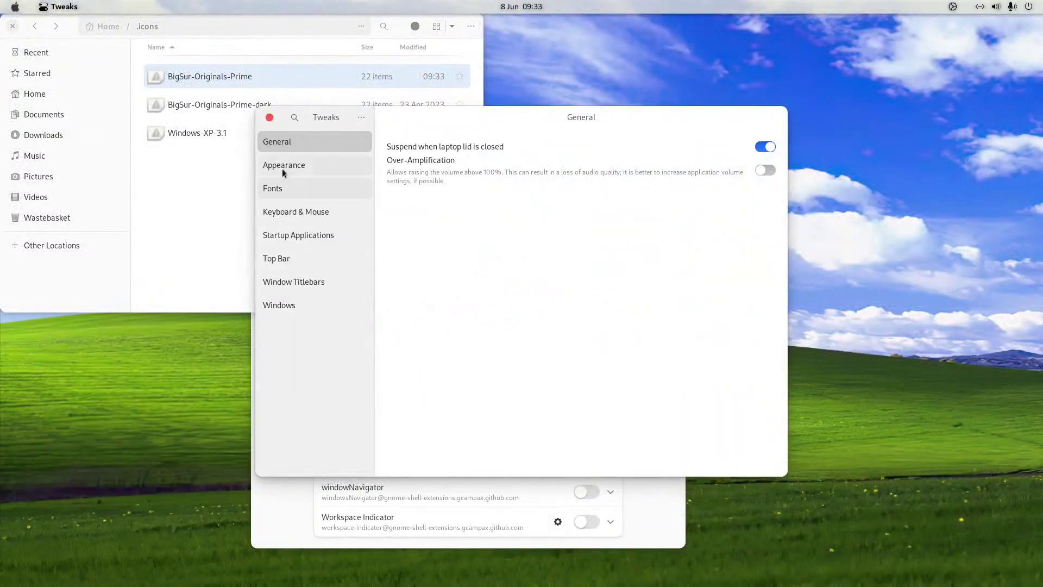
- Set the Appearance Icons theme to BigSur-Originals-Prime and check the blue folders in Files
{"action": "left_click", "coordinate": [284, 166]}
{"action": "left_click", "coordinate": [690, 185]}
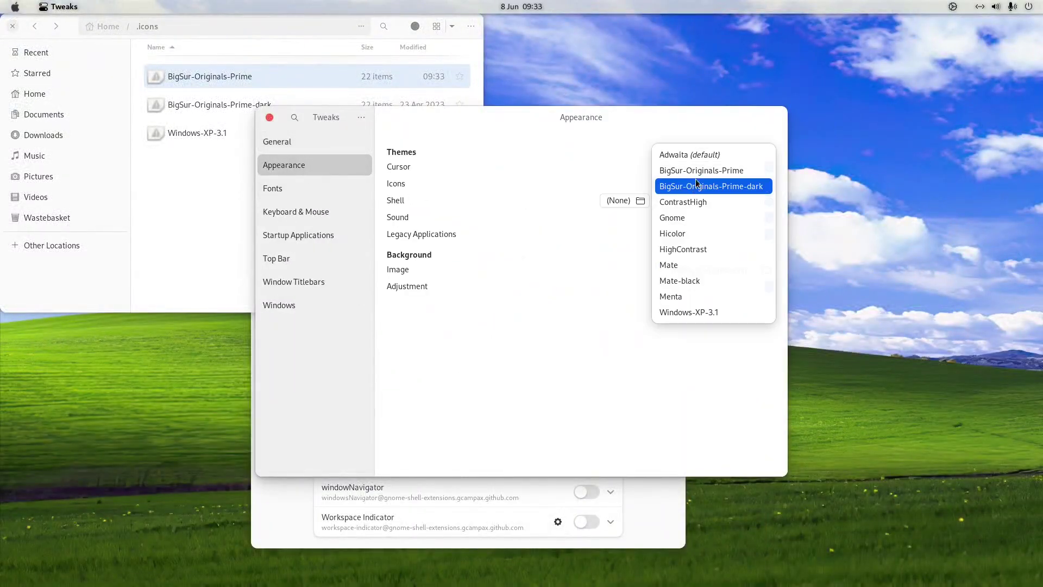
{"action": "left_click", "coordinate": [699, 174]}
{"action": "left_click", "coordinate": [181, 207]}
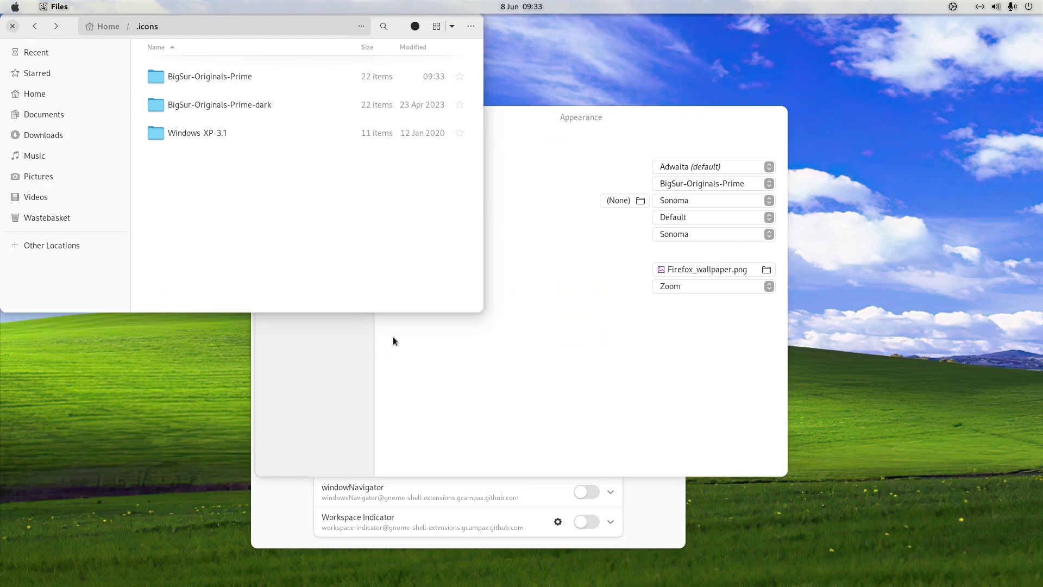
{"action": "left_click", "coordinate": [638, 335]}
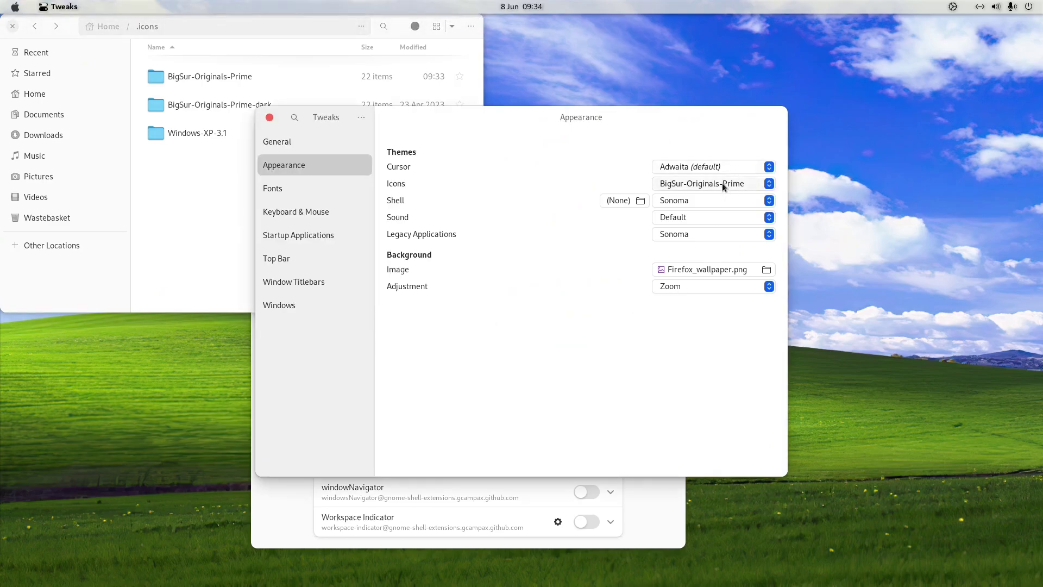
{"action": "left_click", "coordinate": [729, 171]}
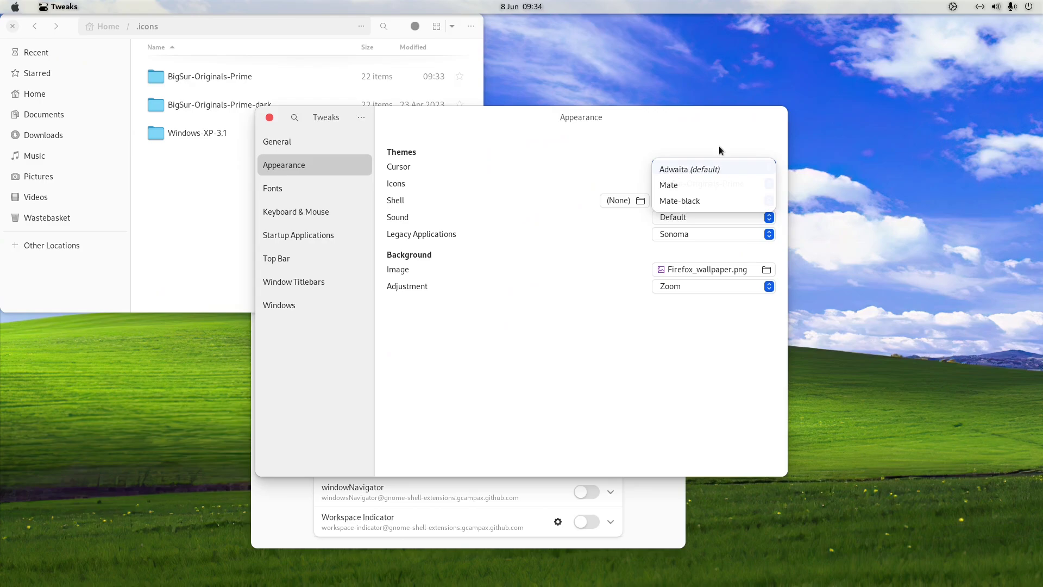
{"action": "left_click", "coordinate": [577, 184]}
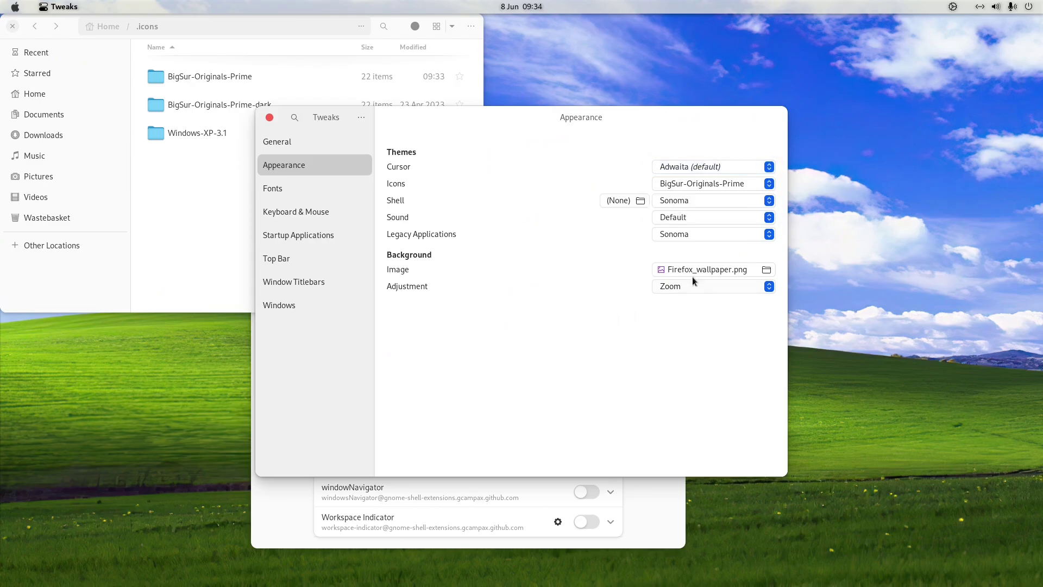
{"action": "left_click", "coordinate": [686, 218]}
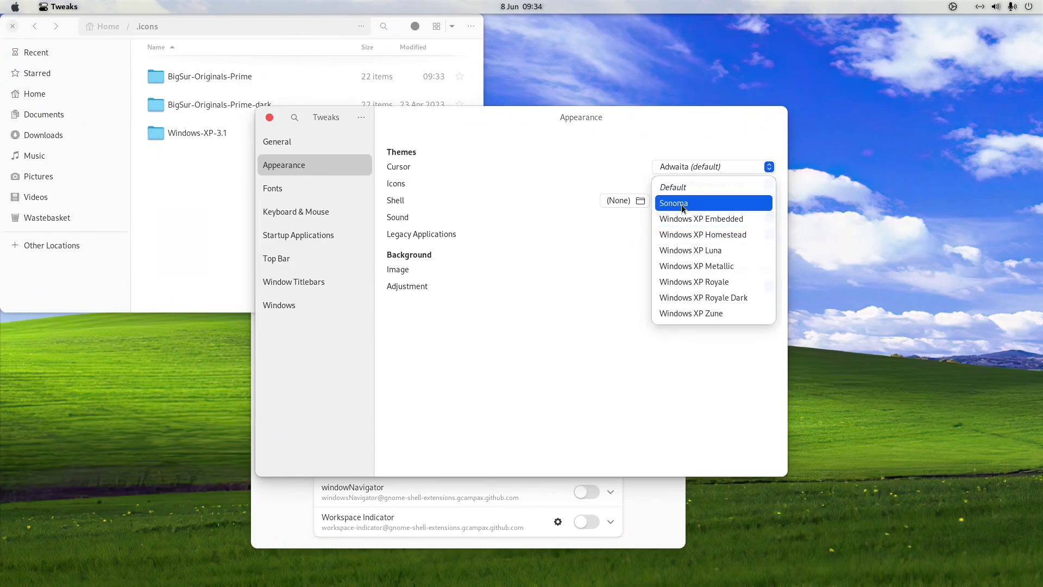
{"action": "left_click", "coordinate": [682, 204]}
{"action": "left_click", "coordinate": [682, 221]}
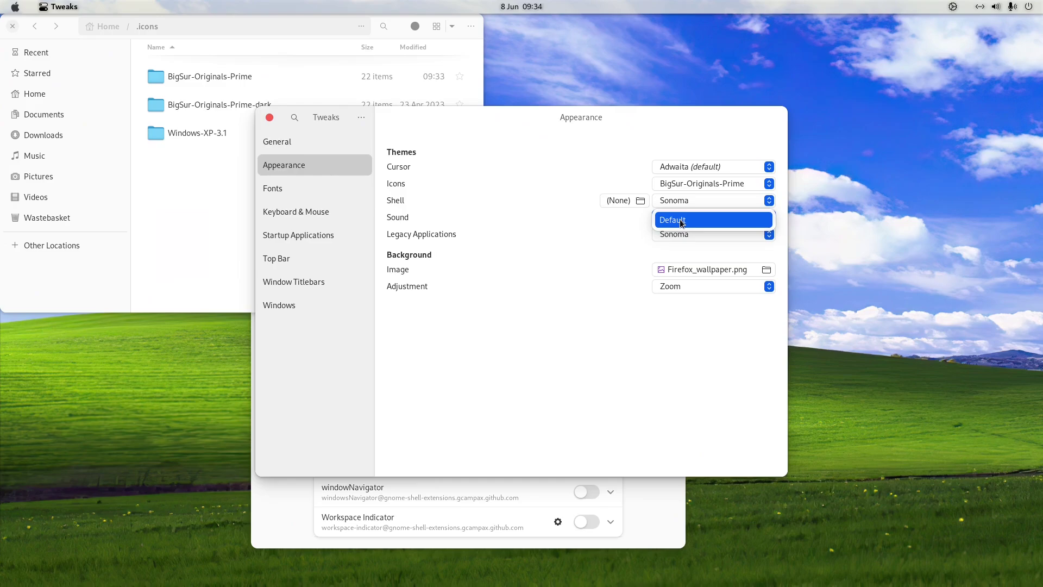
{"action": "left_click", "coordinate": [595, 302]}
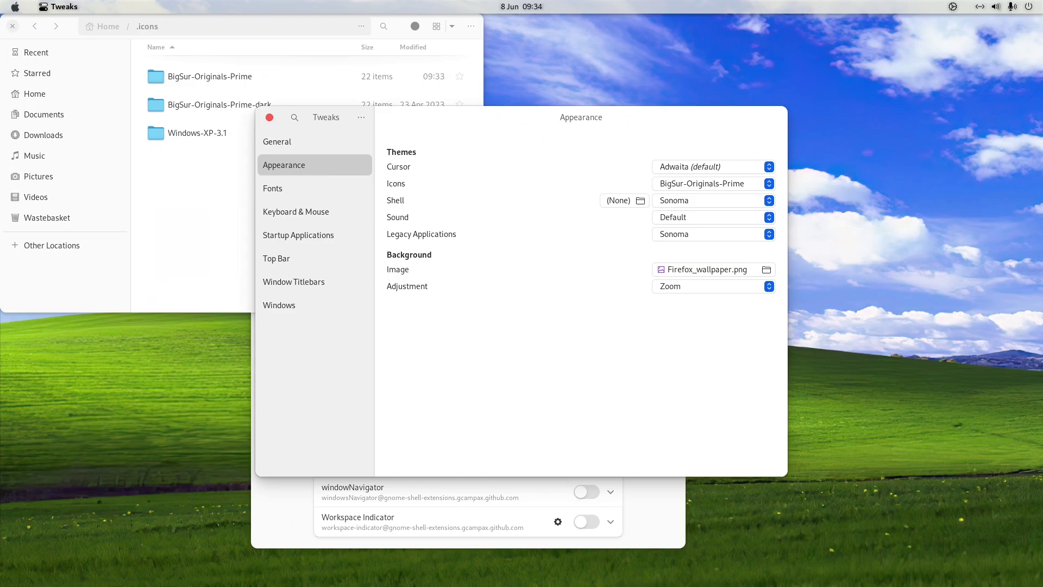
- Under Fonts, pick Inter Regular as the Interface Text font, then close Tweaks
{"action": "left_click", "coordinate": [326, 190]}
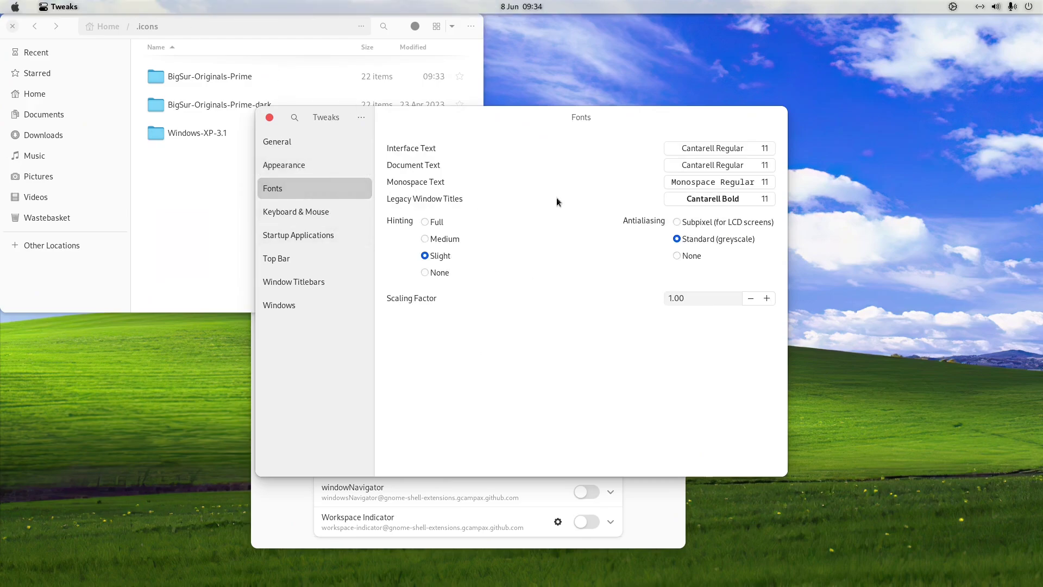
{"action": "left_click", "coordinate": [686, 152]}
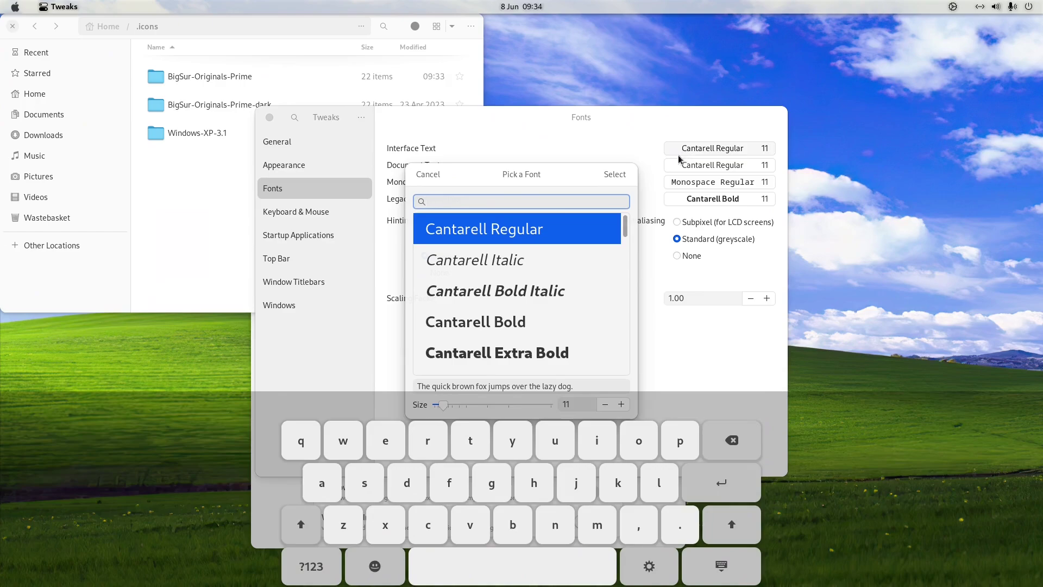
{"action": "type", "text": "inter"}
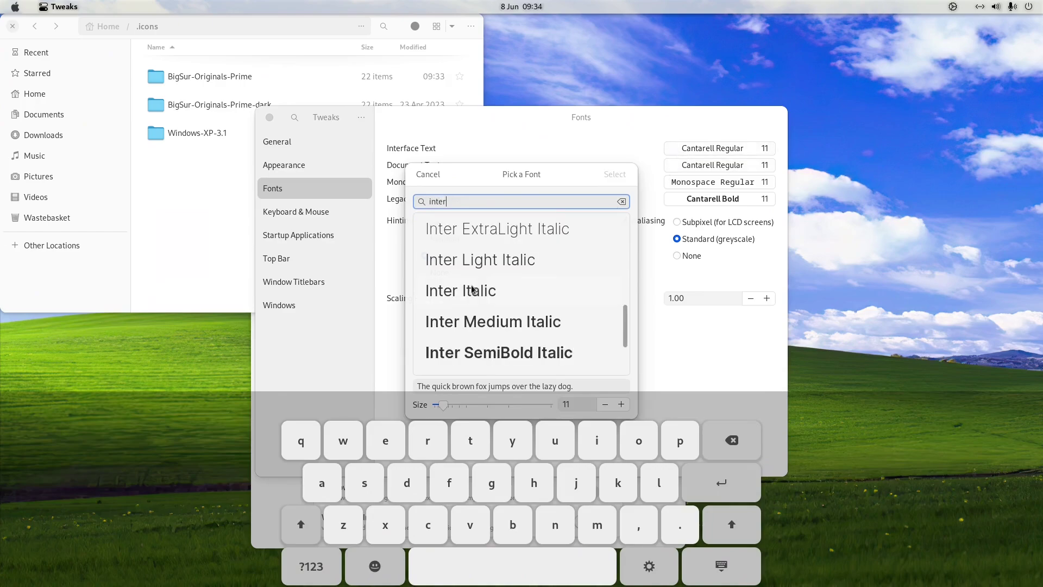
{"action": "scroll", "coordinate": [552, 348], "scroll_direction": "down", "scroll_amount": 3}
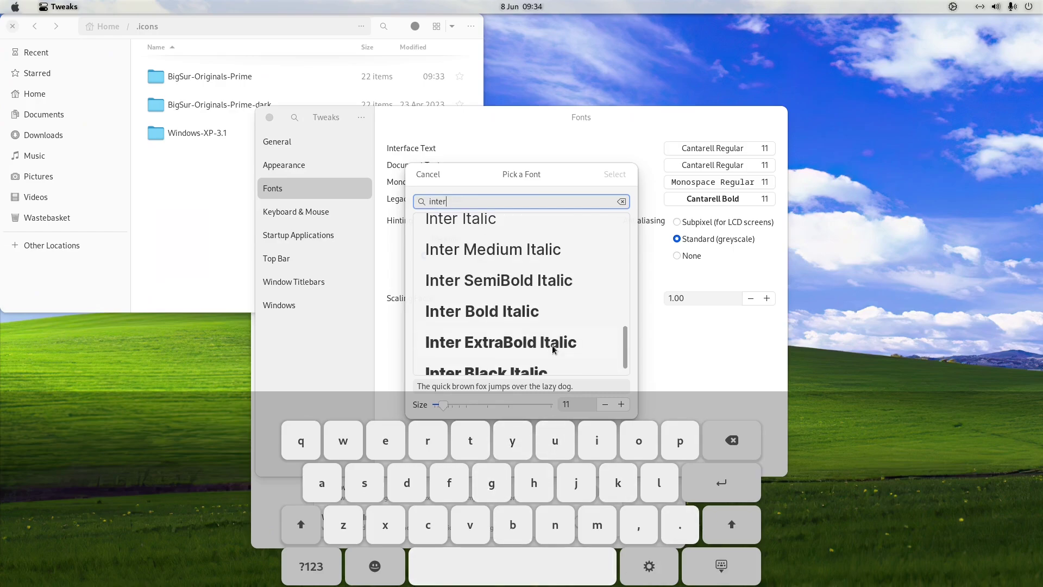
{"action": "scroll", "coordinate": [552, 344], "scroll_direction": "up", "scroll_amount": 9}
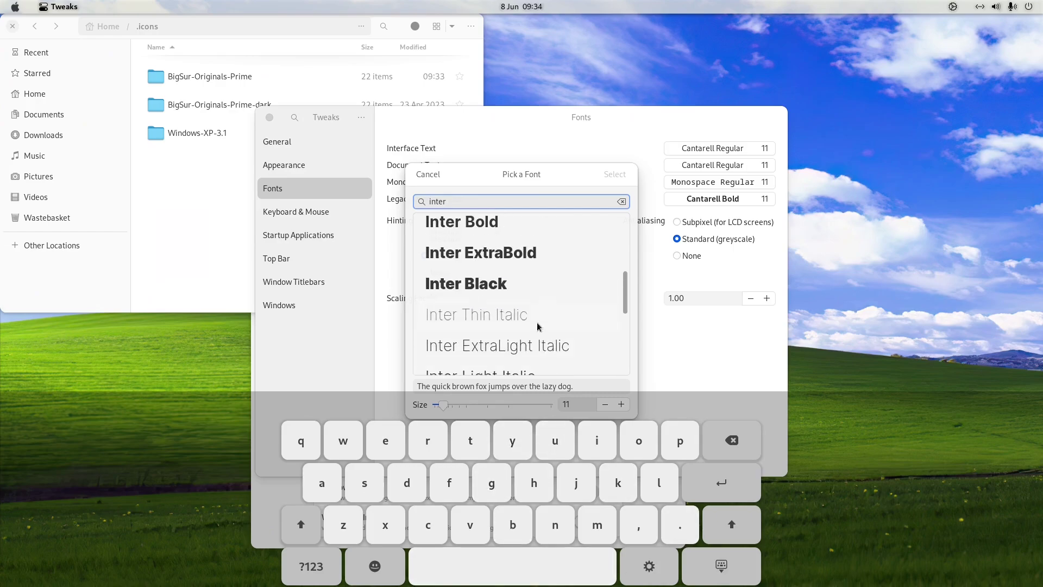
{"action": "scroll", "coordinate": [533, 320], "scroll_direction": "up", "scroll_amount": 2}
{"action": "left_click", "coordinate": [512, 282]}
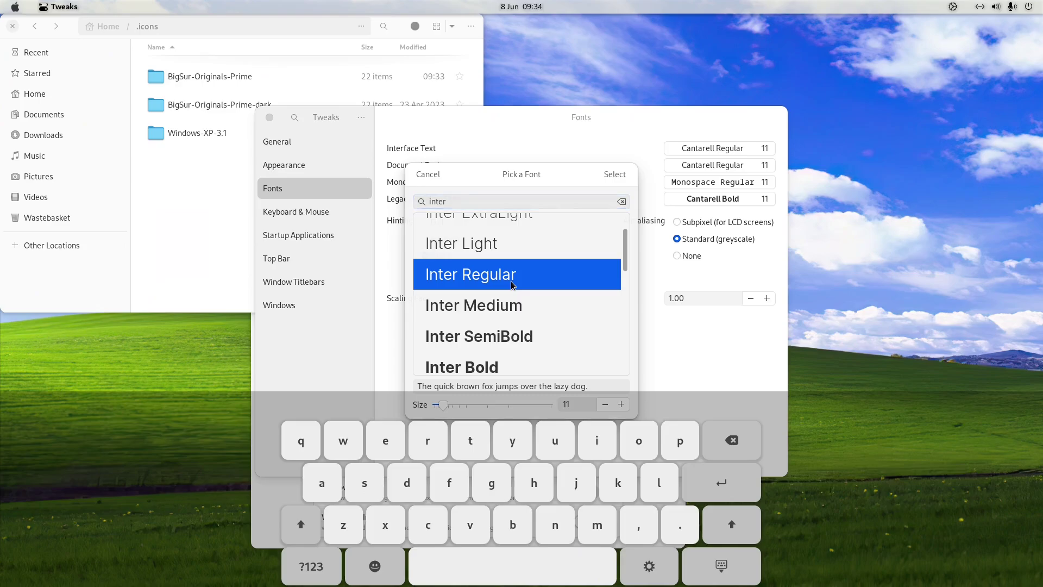
{"action": "left_click", "coordinate": [616, 175]}
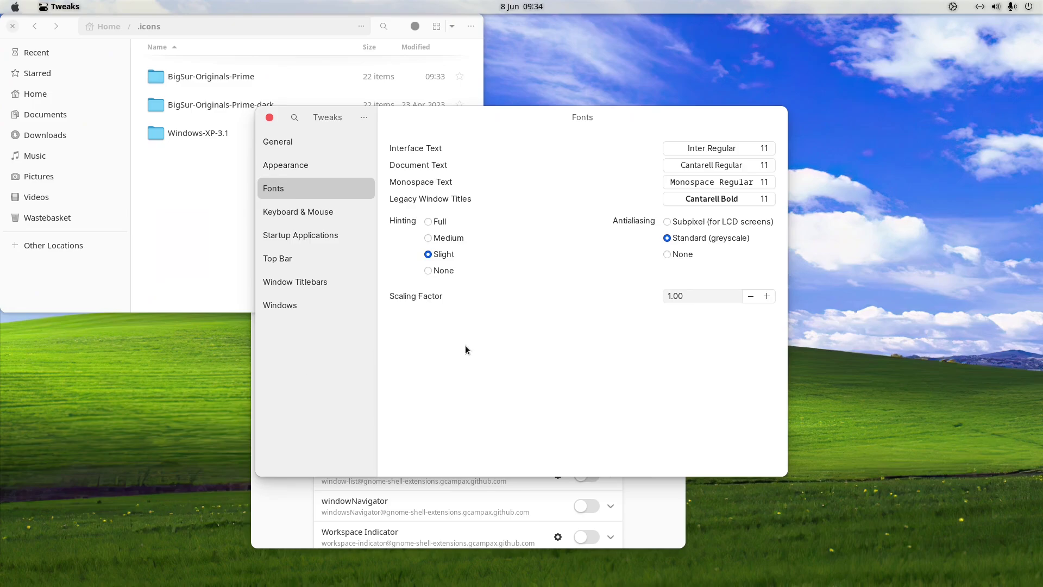
{"action": "left_click", "coordinate": [270, 118]}
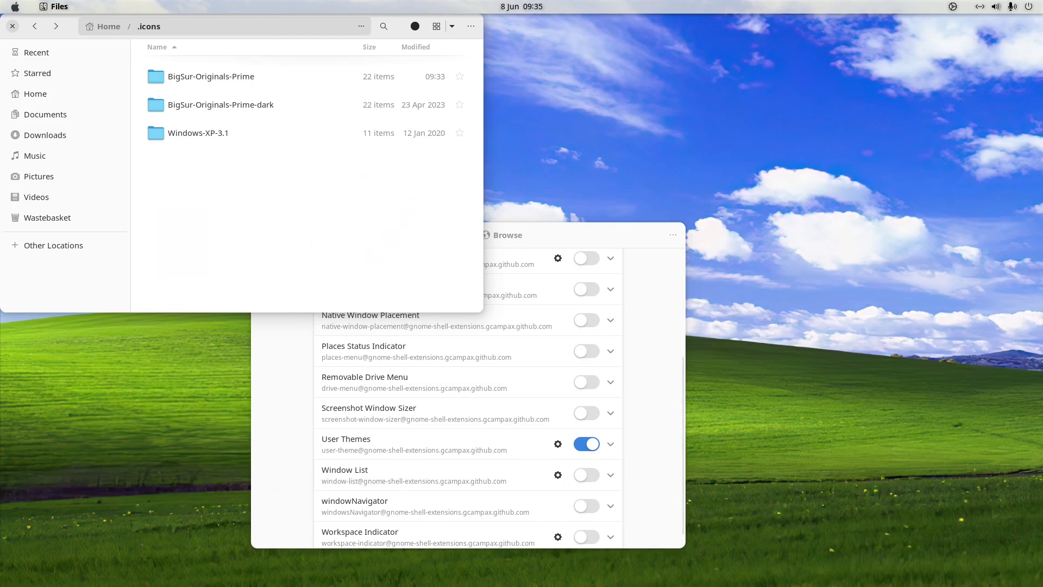
- Return to Files and launch Settings from the top-right quick settings panel
{"action": "key", "text": "super"}
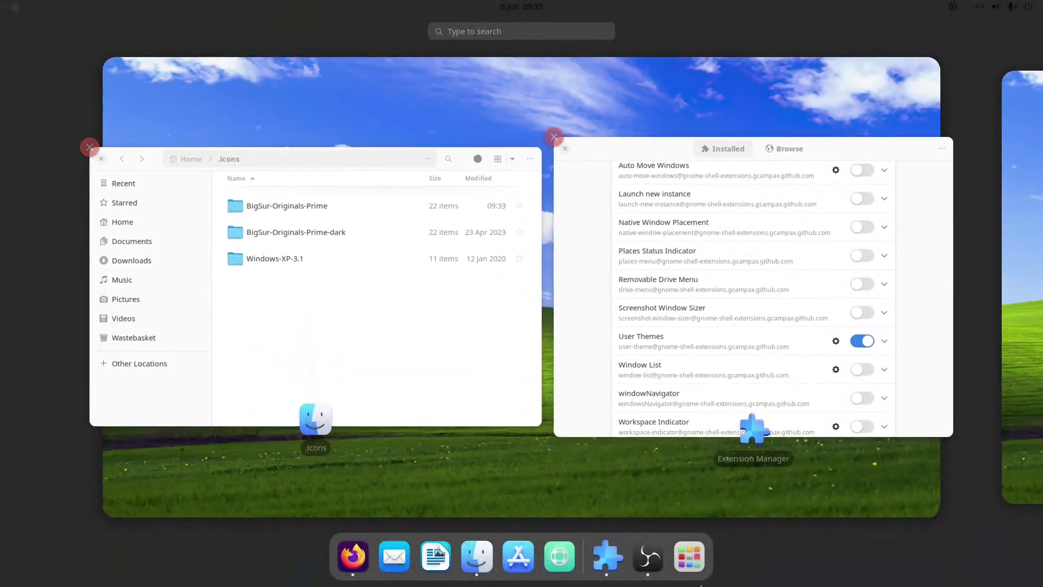
{"action": "left_click", "coordinate": [492, 567]}
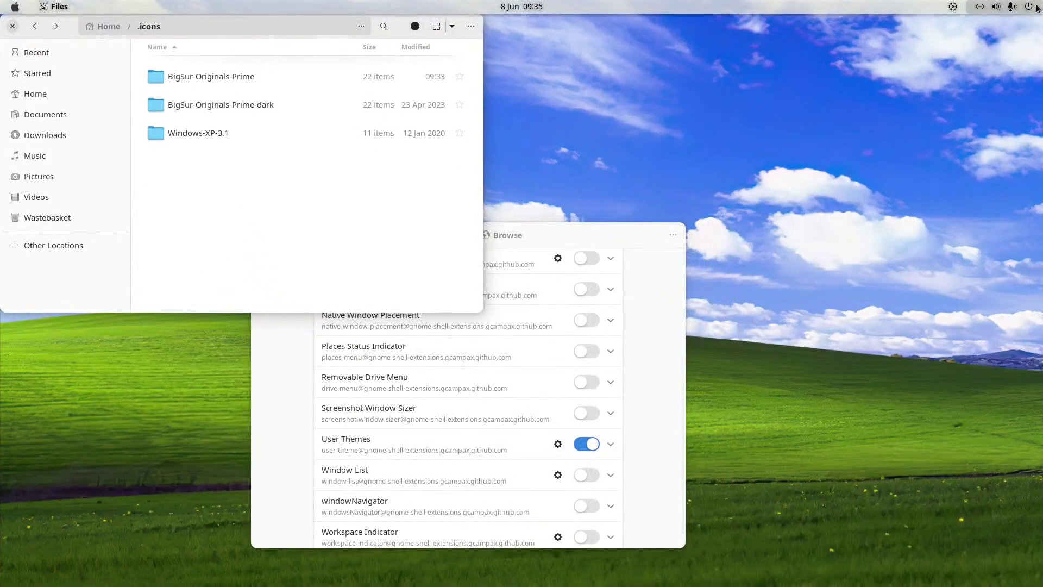
{"action": "left_click", "coordinate": [1000, 7]}
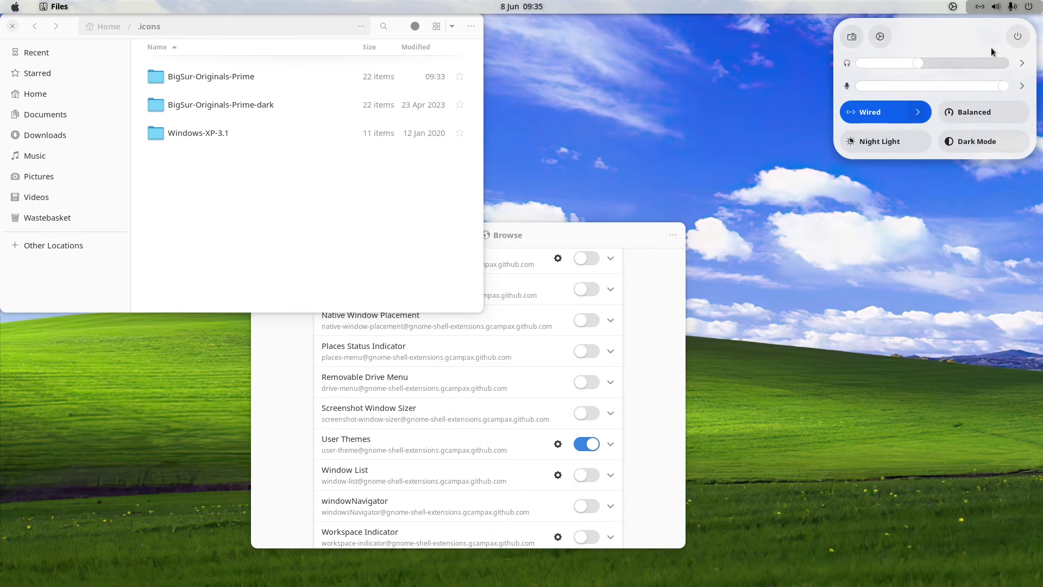
{"action": "left_click", "coordinate": [881, 37]}
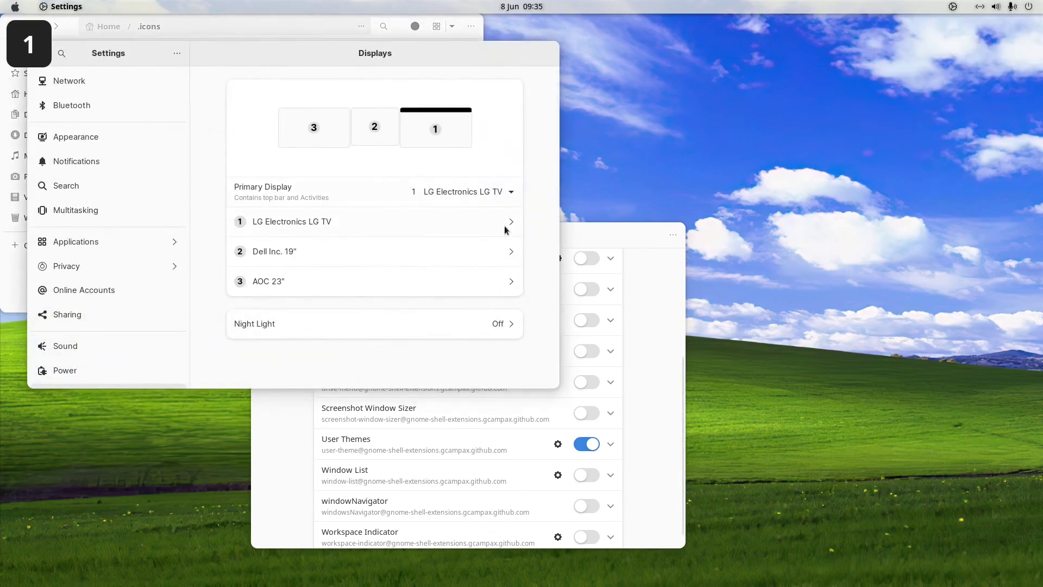
- Show the Appearance page's Default/Dark styles and wallpapers in a maximized Settings window
{"action": "left_click_drag", "start_coordinate": [282, 60], "coordinate": [421, 93]}
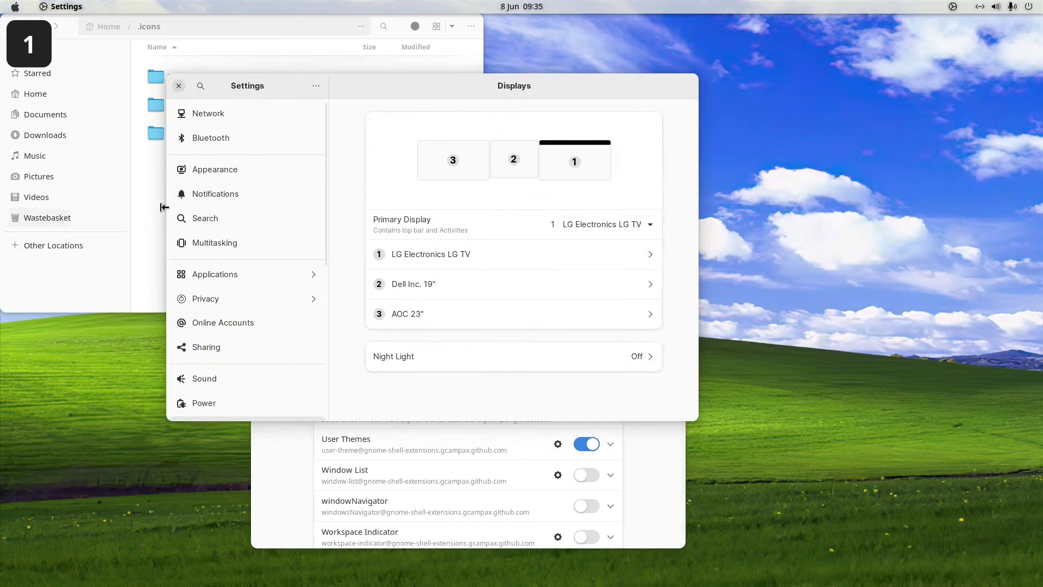
{"action": "left_click", "coordinate": [212, 170]}
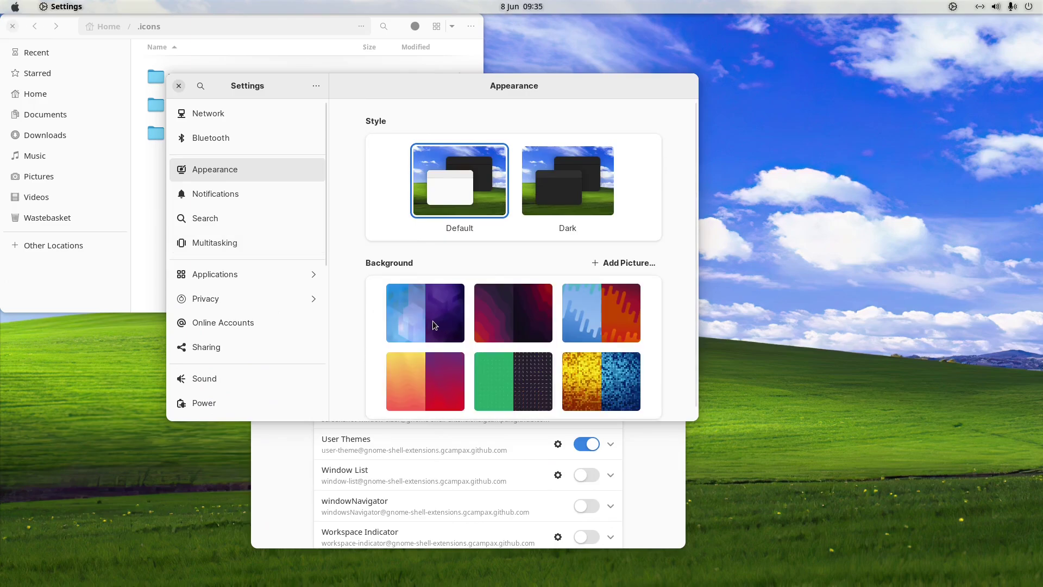
{"action": "scroll", "coordinate": [569, 248], "scroll_direction": "down", "scroll_amount": 3}
{"action": "scroll", "coordinate": [570, 273], "scroll_direction": "down", "scroll_amount": 8}
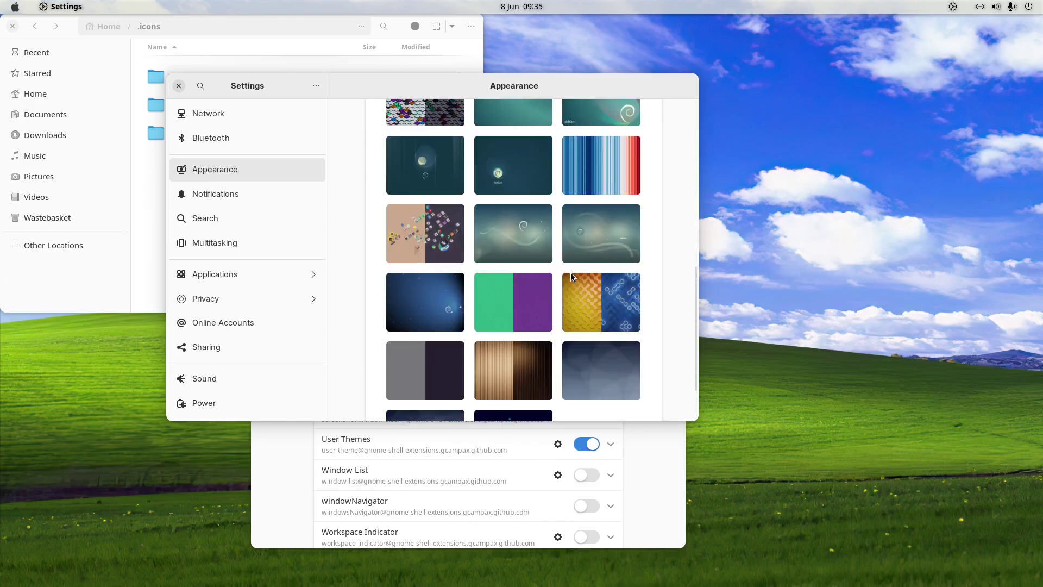
{"action": "scroll", "coordinate": [571, 272], "scroll_direction": "down", "scroll_amount": 3}
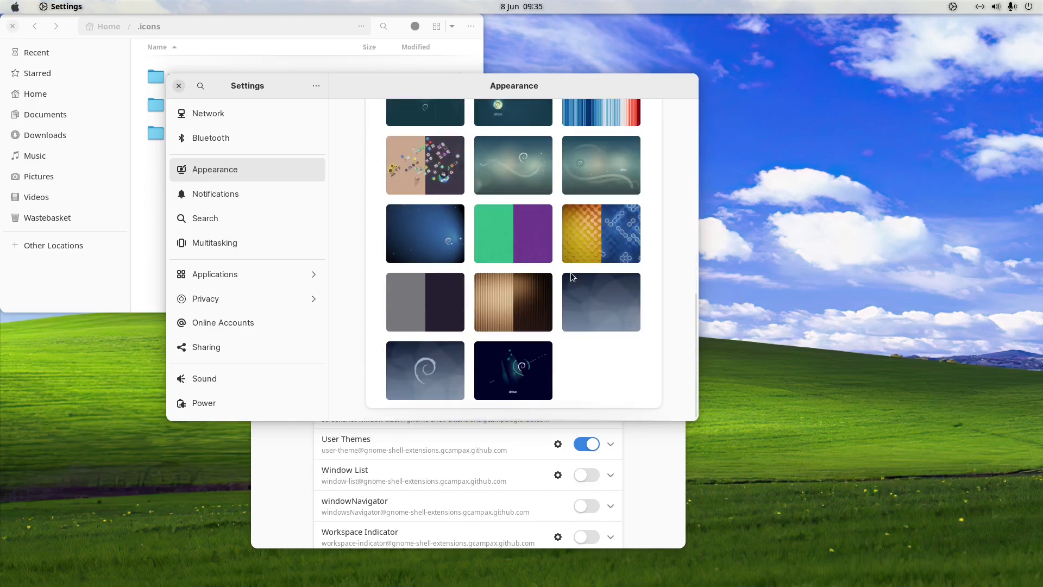
{"action": "scroll", "coordinate": [571, 272], "scroll_direction": "up", "scroll_amount": 9}
{"action": "scroll", "coordinate": [570, 272], "scroll_direction": "down", "scroll_amount": 9}
{"action": "scroll", "coordinate": [570, 272], "scroll_direction": "up", "scroll_amount": 2}
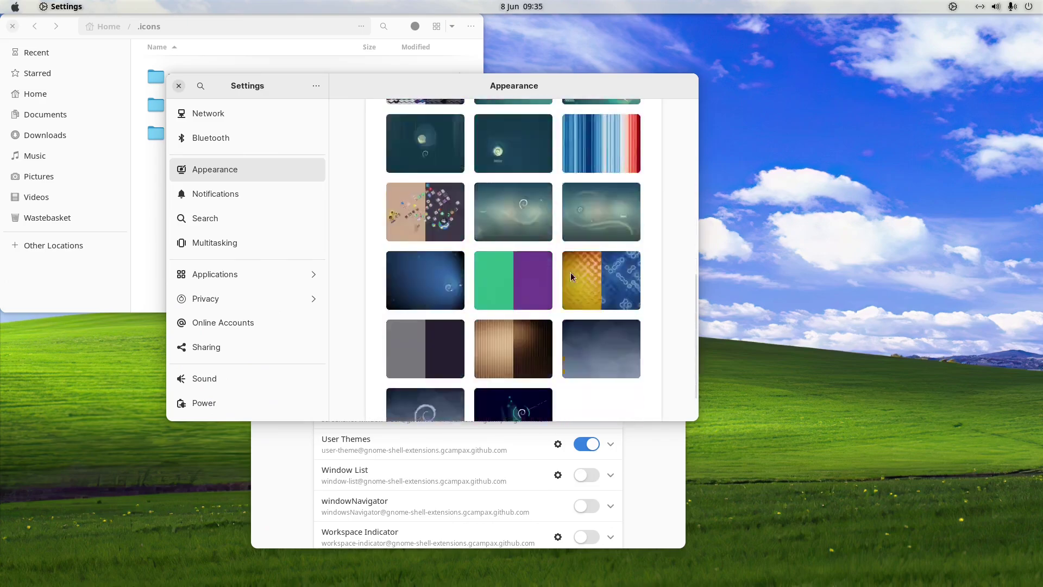
{"action": "scroll", "coordinate": [570, 272], "scroll_direction": "down", "scroll_amount": 3}
{"action": "scroll", "coordinate": [571, 272], "scroll_direction": "up", "scroll_amount": 15}
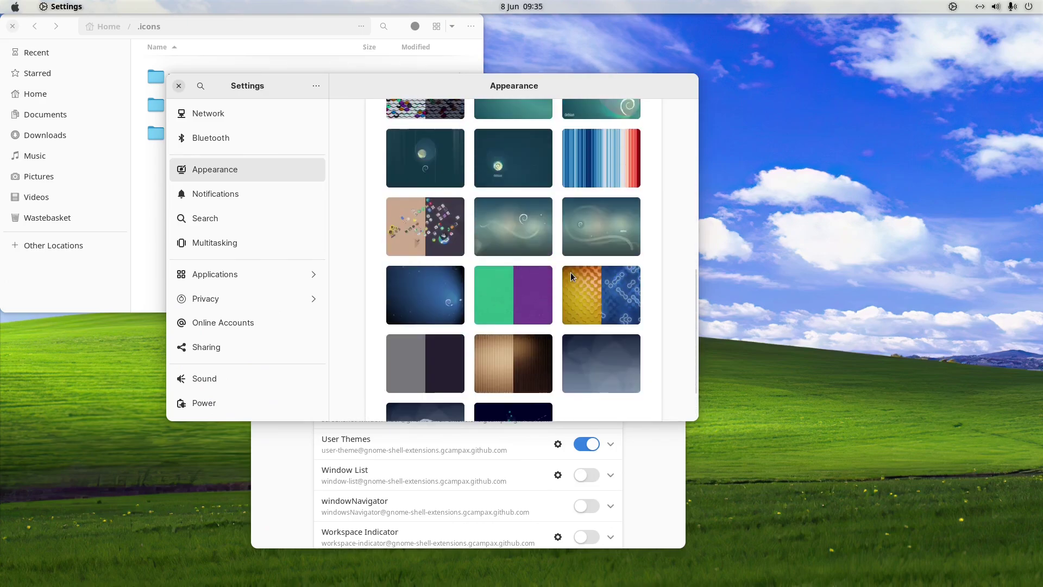
{"action": "scroll", "coordinate": [570, 273], "scroll_direction": "up", "scroll_amount": 5}
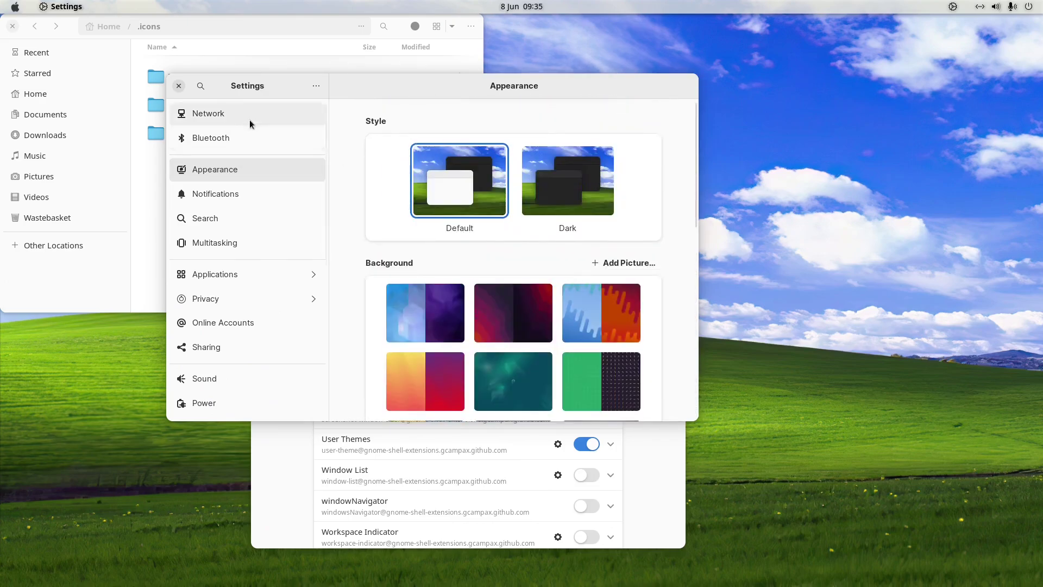
{"action": "double_click", "coordinate": [373, 90]}
{"action": "scroll", "coordinate": [390, 306], "scroll_direction": "down", "scroll_amount": 10}
{"action": "scroll", "coordinate": [387, 306], "scroll_direction": "up", "scroll_amount": 10}
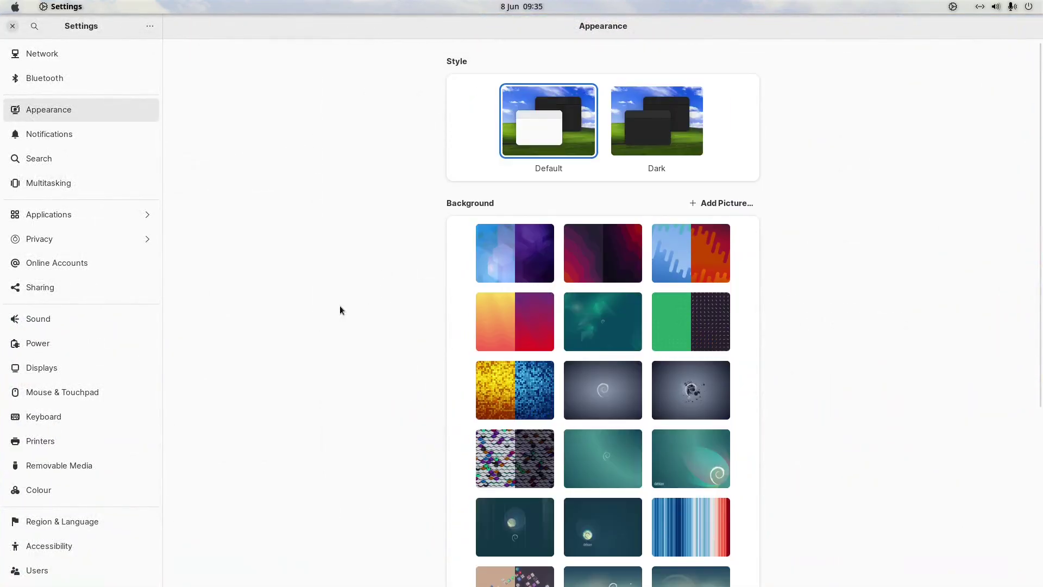
{"action": "scroll", "coordinate": [363, 343], "scroll_direction": "down", "scroll_amount": 4}
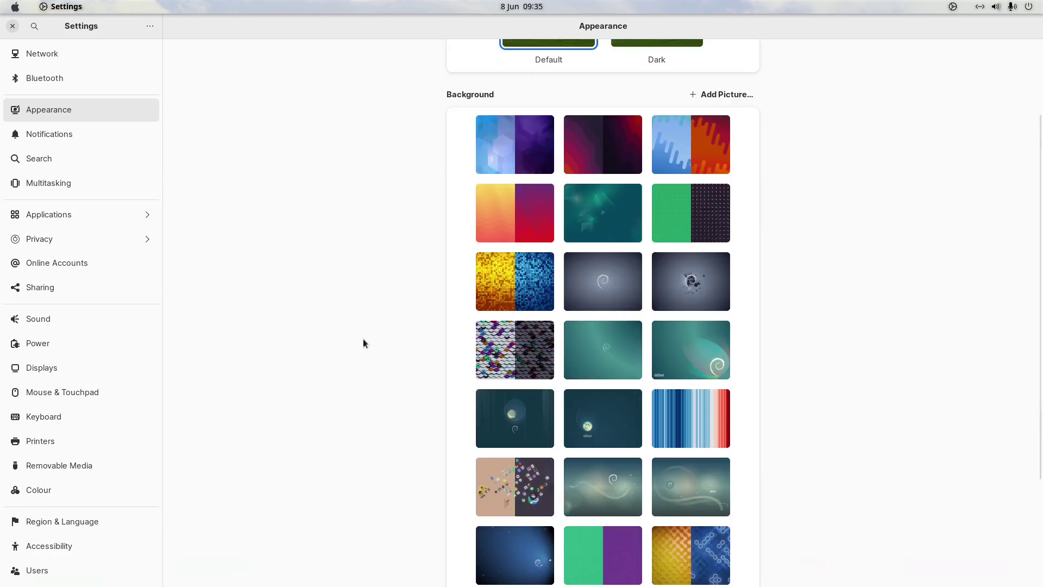
{"action": "scroll", "coordinate": [413, 381], "scroll_direction": "down", "scroll_amount": 6}
{"action": "scroll", "coordinate": [77, 282], "scroll_direction": "down", "scroll_amount": 3}
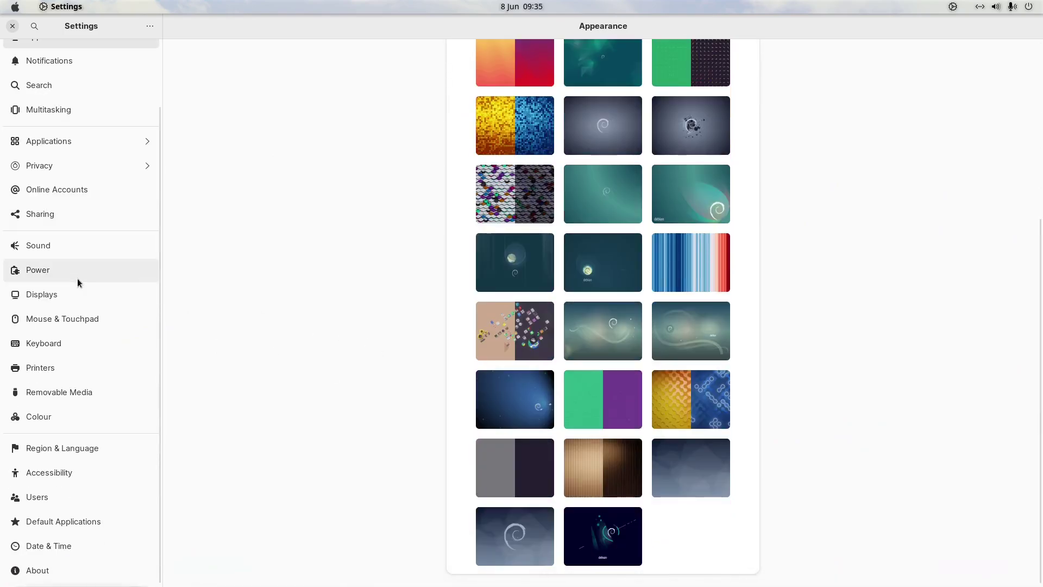
{"action": "scroll", "coordinate": [93, 423], "scroll_direction": "up", "scroll_amount": 3}
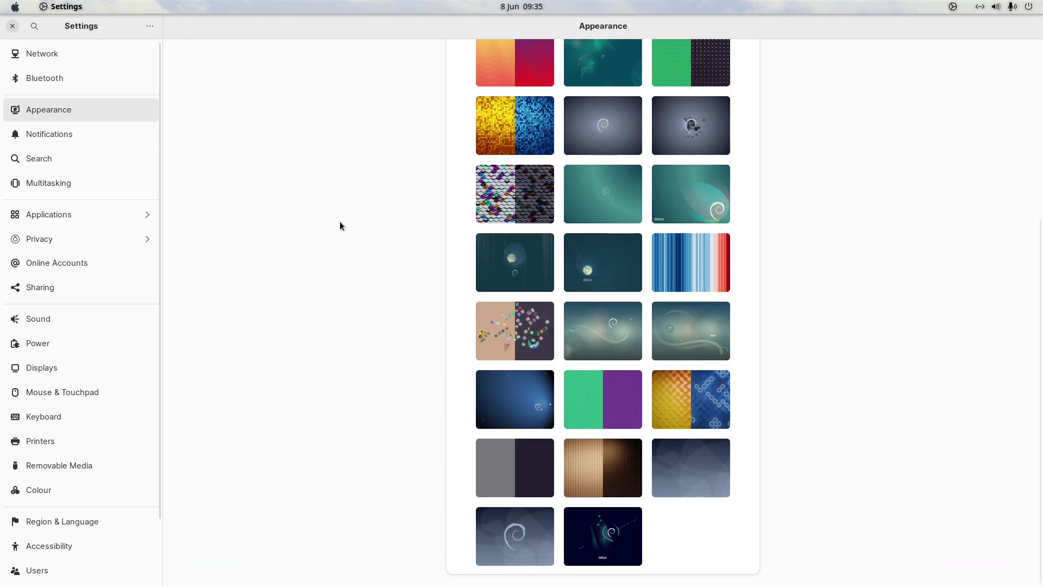
{"action": "left_click", "coordinate": [34, 26]}
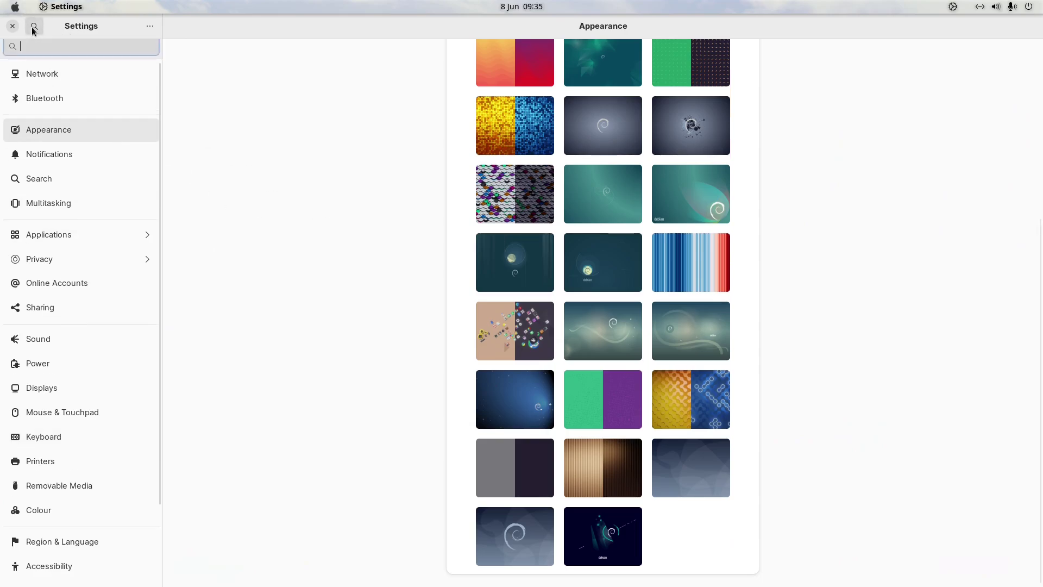
{"action": "type", "text": "pos"}
{"action": "key", "text": "BackSpace"}
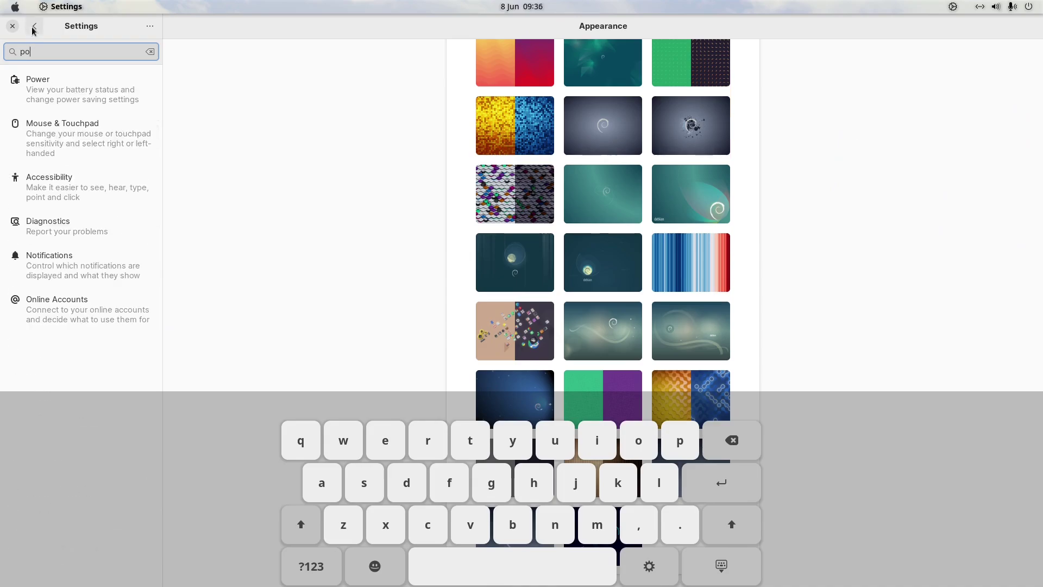
{"action": "left_click", "coordinate": [34, 30]}
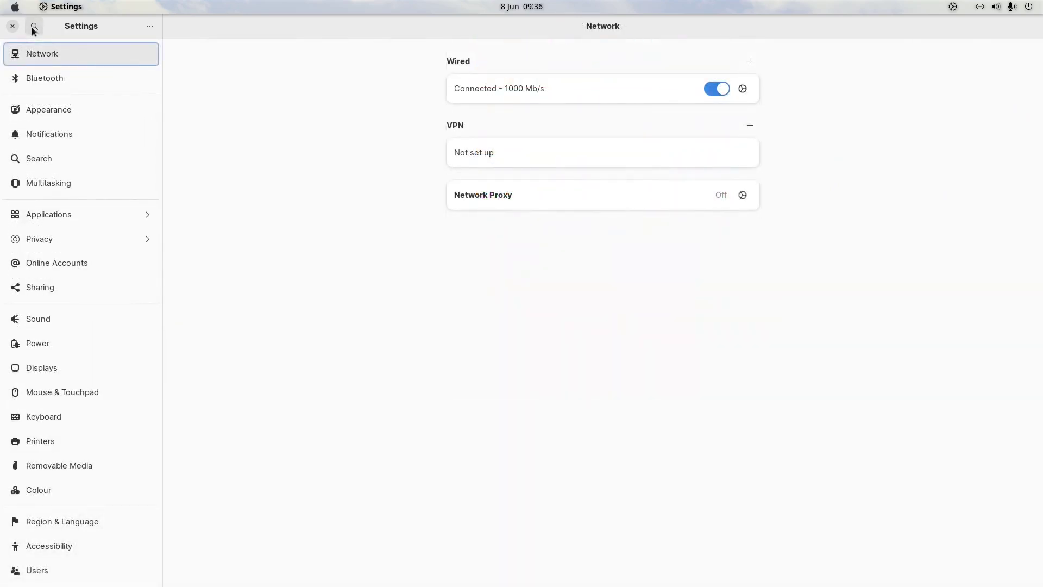
{"action": "left_click", "coordinate": [34, 29]}
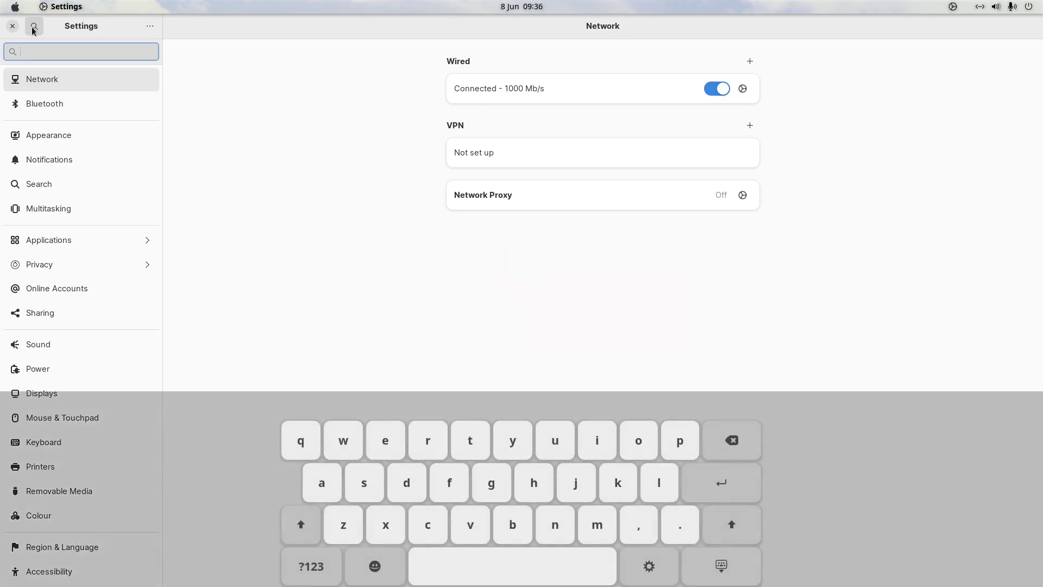
{"action": "type", "text": "ap"}
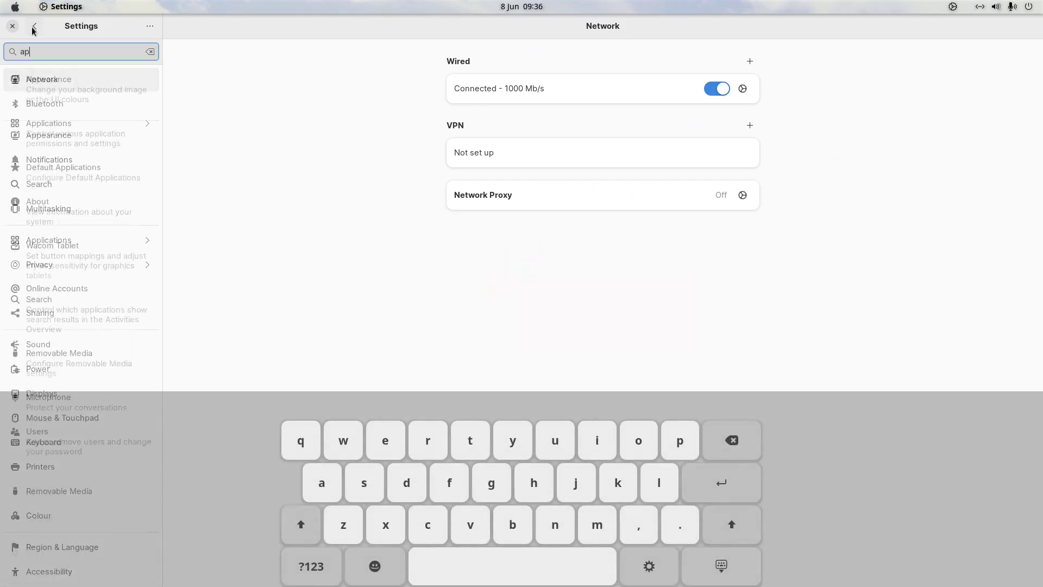
{"action": "type", "text": "peara"}
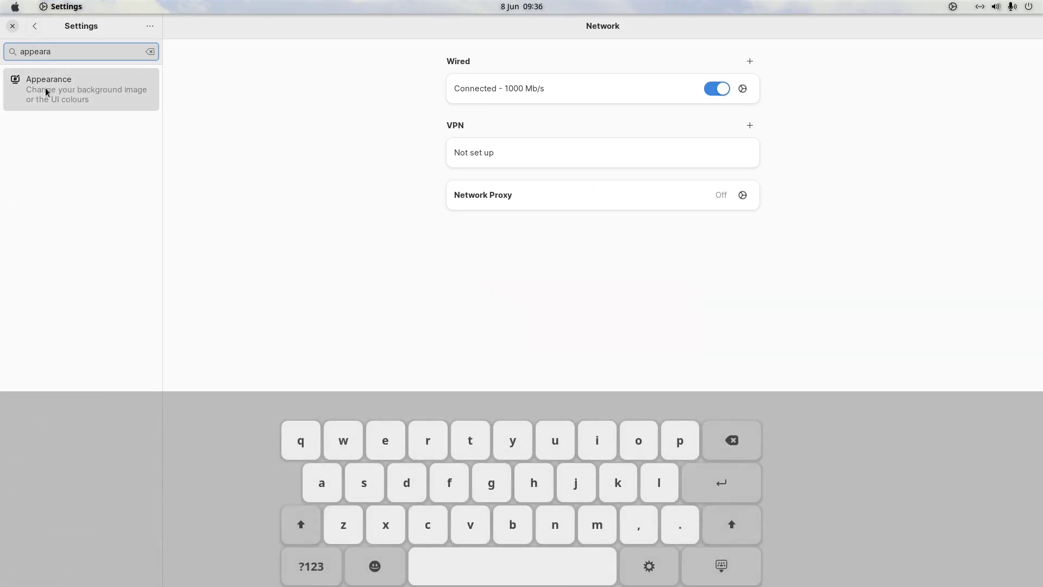
{"action": "left_click", "coordinate": [46, 93]}
{"action": "scroll", "coordinate": [417, 287], "scroll_direction": "down", "scroll_amount": 5}
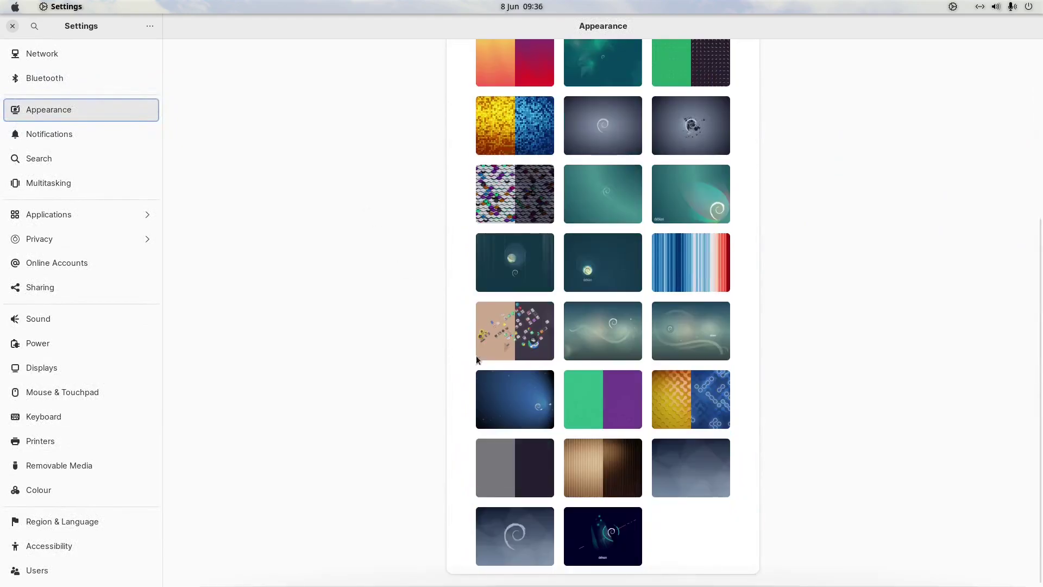
{"action": "scroll", "coordinate": [713, 478], "scroll_direction": "up", "scroll_amount": 5}
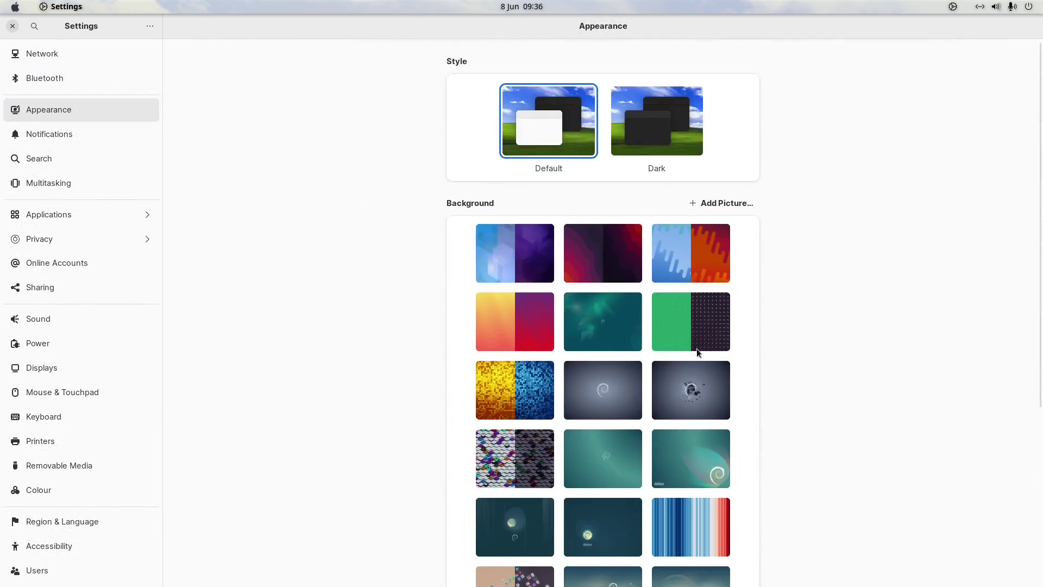
- Apply the Dark style, then briefly search 'dock' in the sidebar and close the search
{"action": "left_click", "coordinate": [625, 125]}
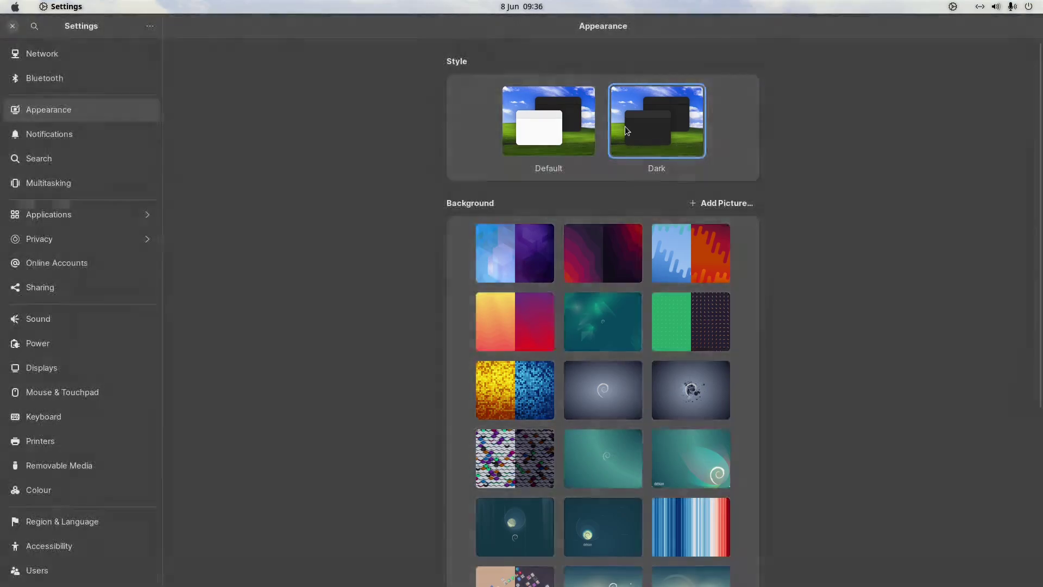
{"action": "scroll", "coordinate": [580, 532], "scroll_direction": "down", "scroll_amount": 5}
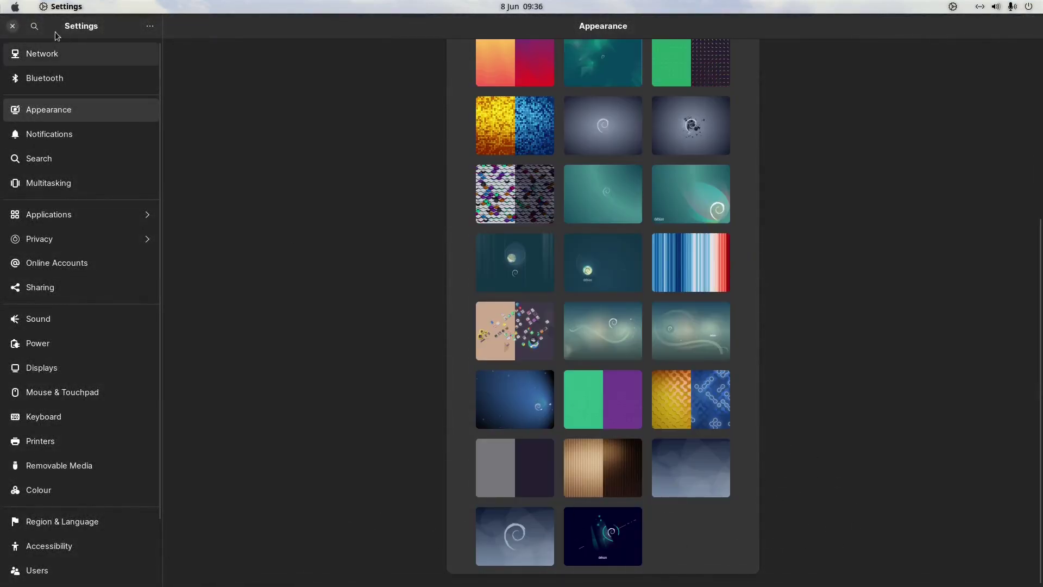
{"action": "left_click", "coordinate": [38, 26]}
{"action": "type", "text": "docl"}
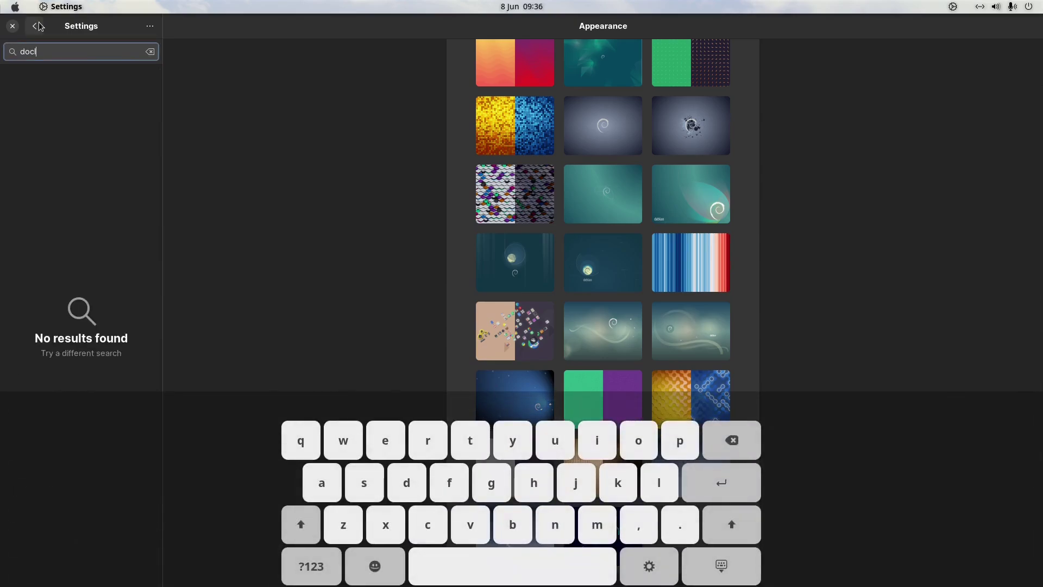
{"action": "key", "text": "BackSpace"}
{"action": "key", "text": "BackSpace"}
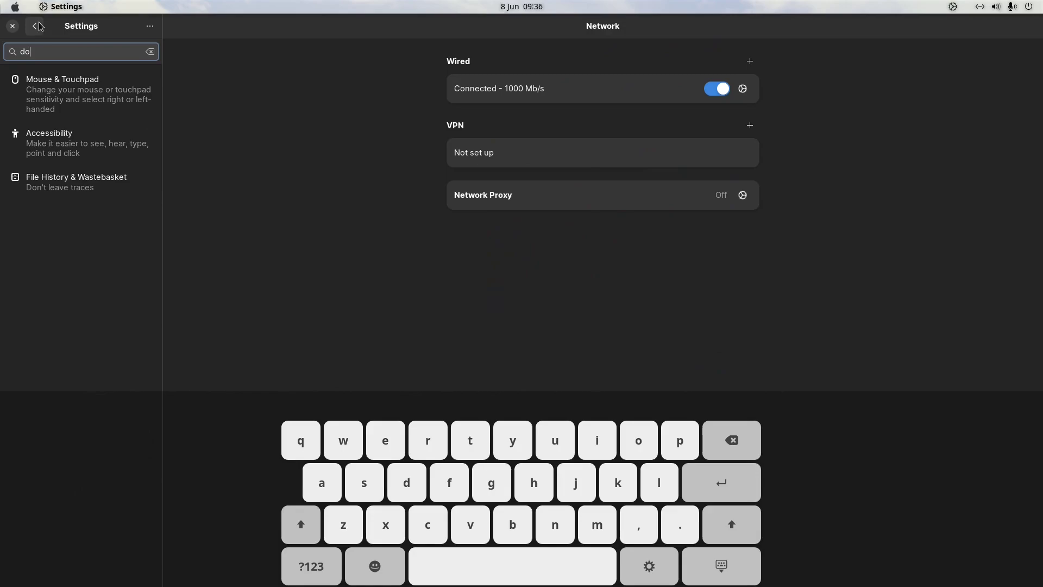
{"action": "left_click", "coordinate": [38, 26]}
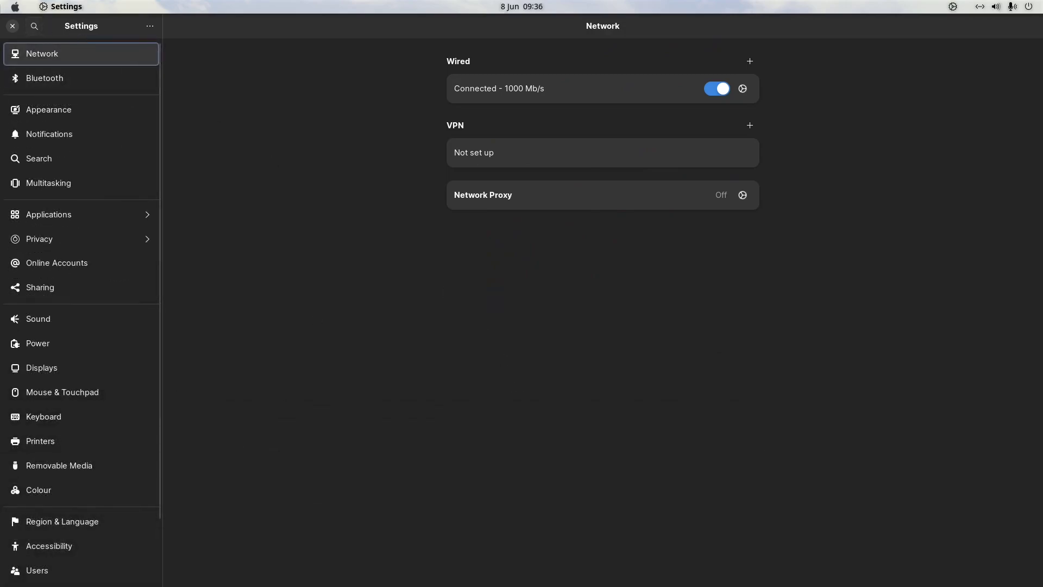
- Reopen Settings via the desktop's Display Settings and browse Default Applications and Region & Language
{"action": "left_click", "coordinate": [13, 26]}
{"action": "right_click", "coordinate": [783, 340]}
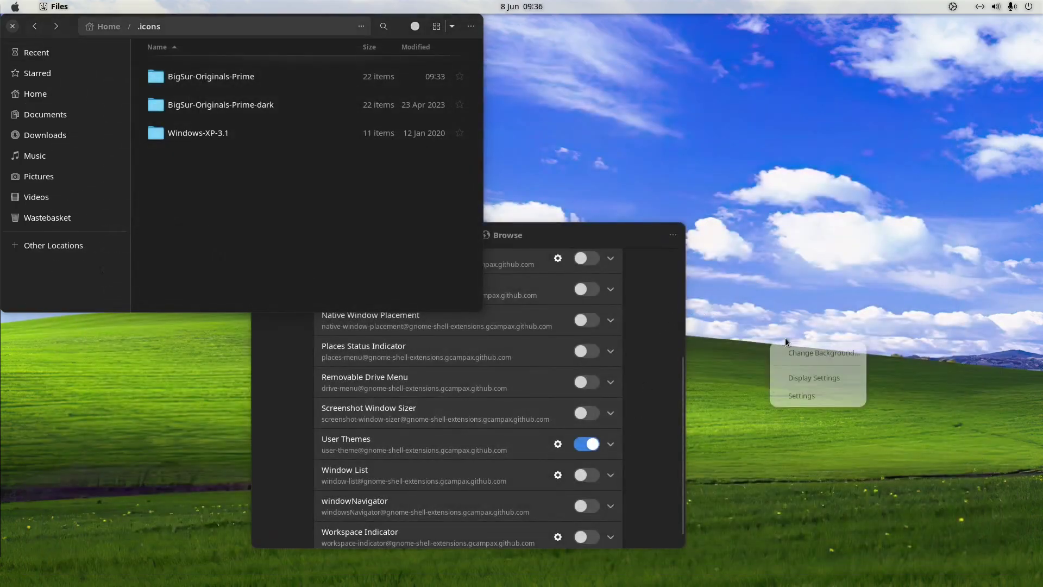
{"action": "left_click", "coordinate": [817, 380]}
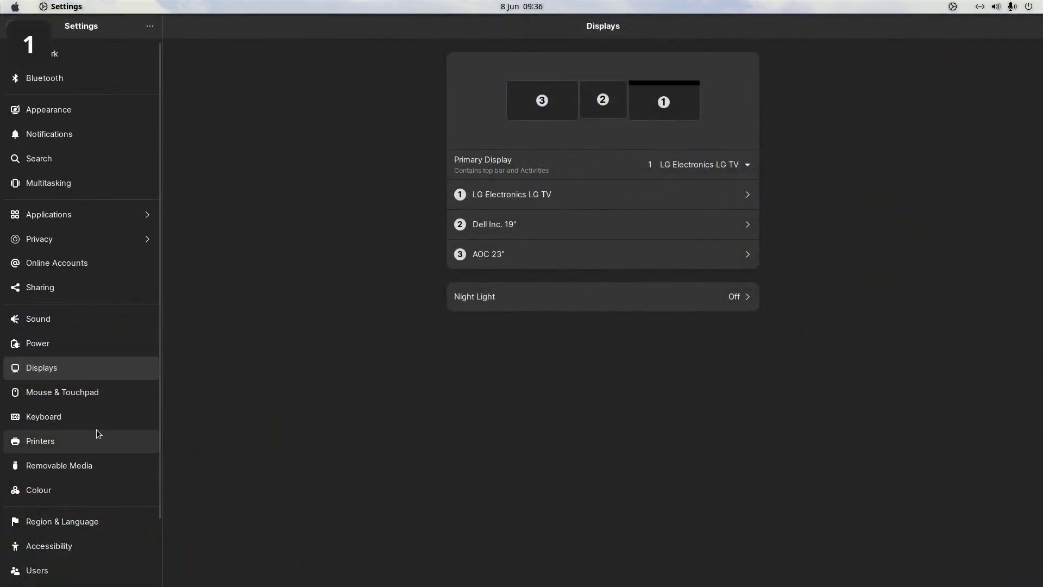
{"action": "scroll", "coordinate": [96, 430], "scroll_direction": "down", "scroll_amount": 3}
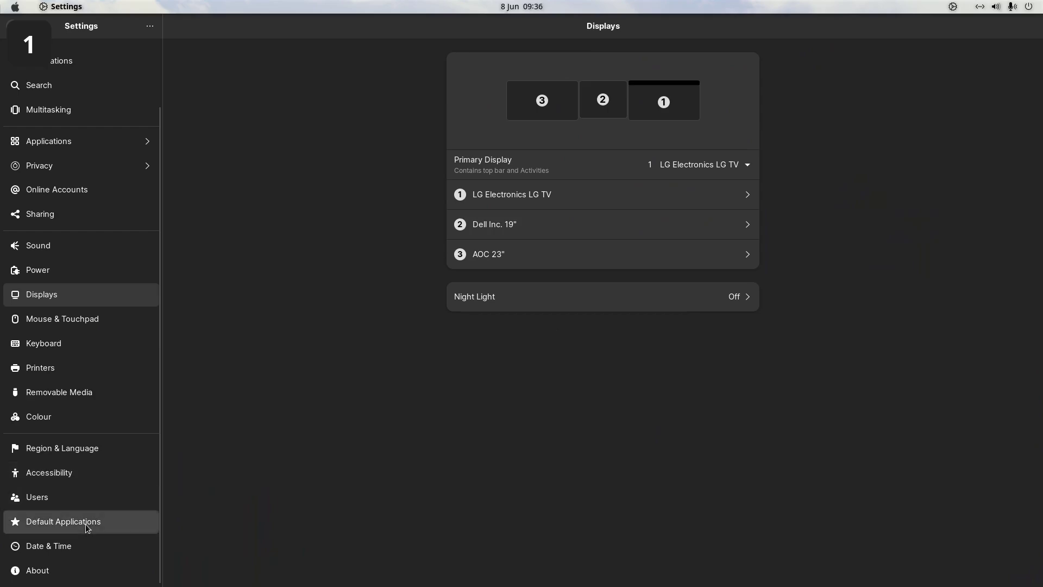
{"action": "left_click", "coordinate": [86, 522]}
{"action": "left_click", "coordinate": [76, 443]}
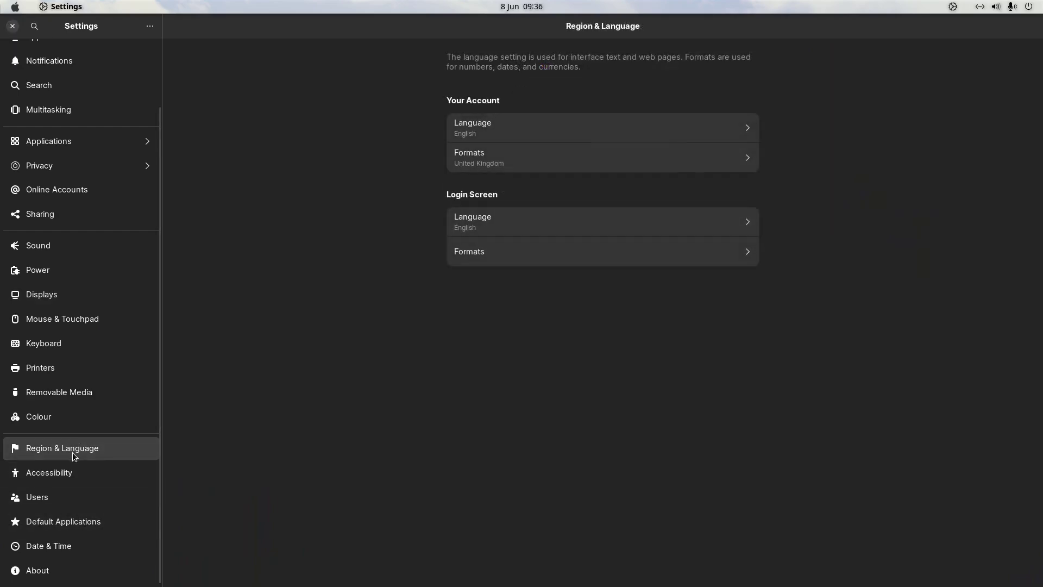
- Switch off the Screen Keyboard toggle under Typing on the Accessibility page
{"action": "left_click", "coordinate": [68, 479]}
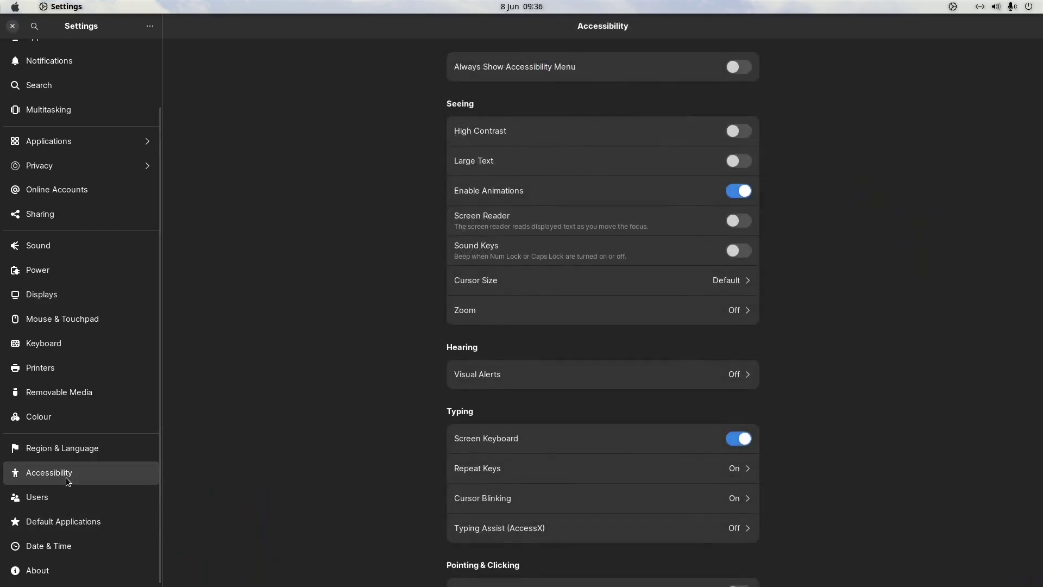
{"action": "scroll", "coordinate": [402, 489], "scroll_direction": "down", "scroll_amount": 3}
{"action": "scroll", "coordinate": [402, 487], "scroll_direction": "up", "scroll_amount": 3}
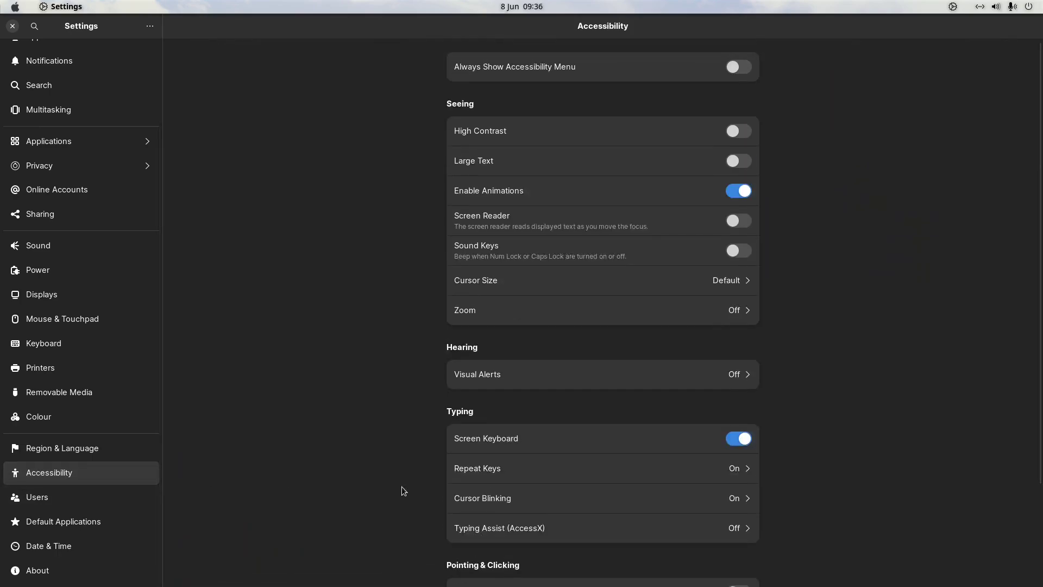
{"action": "scroll", "coordinate": [393, 493], "scroll_direction": "down", "scroll_amount": 1}
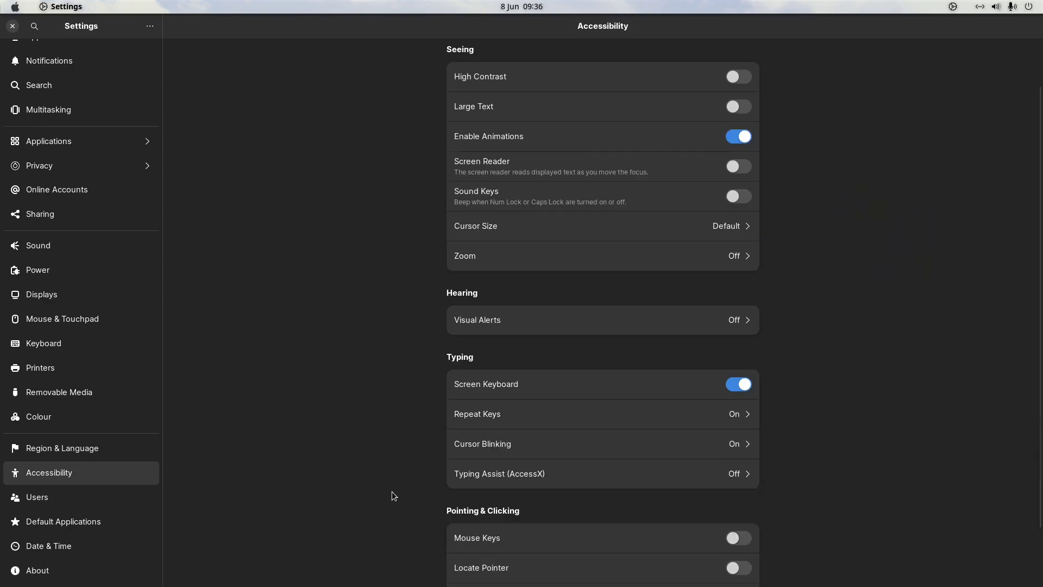
{"action": "left_click", "coordinate": [748, 386]}
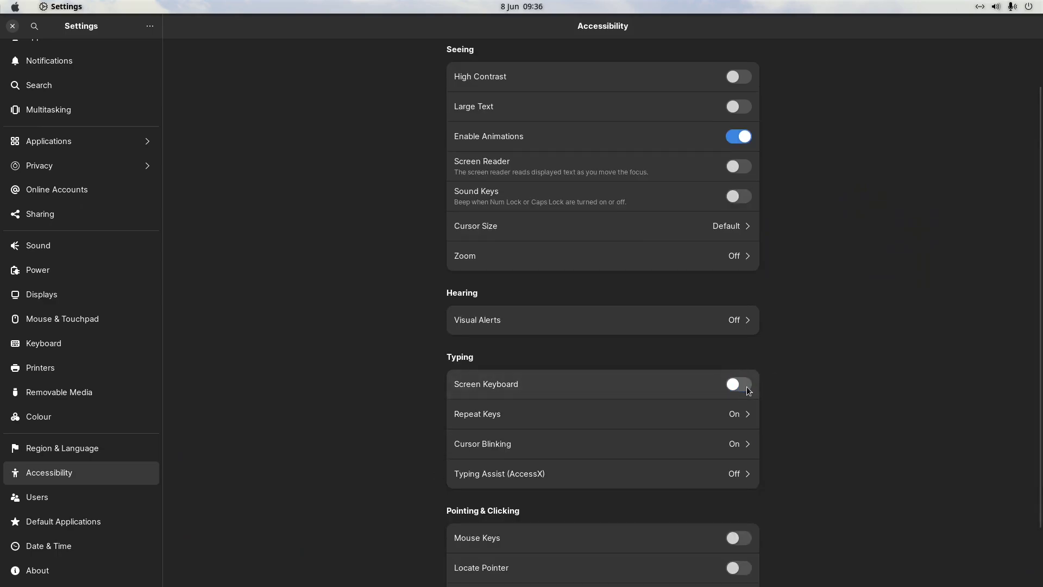
{"action": "scroll", "coordinate": [825, 416], "scroll_direction": "down", "scroll_amount": 2}
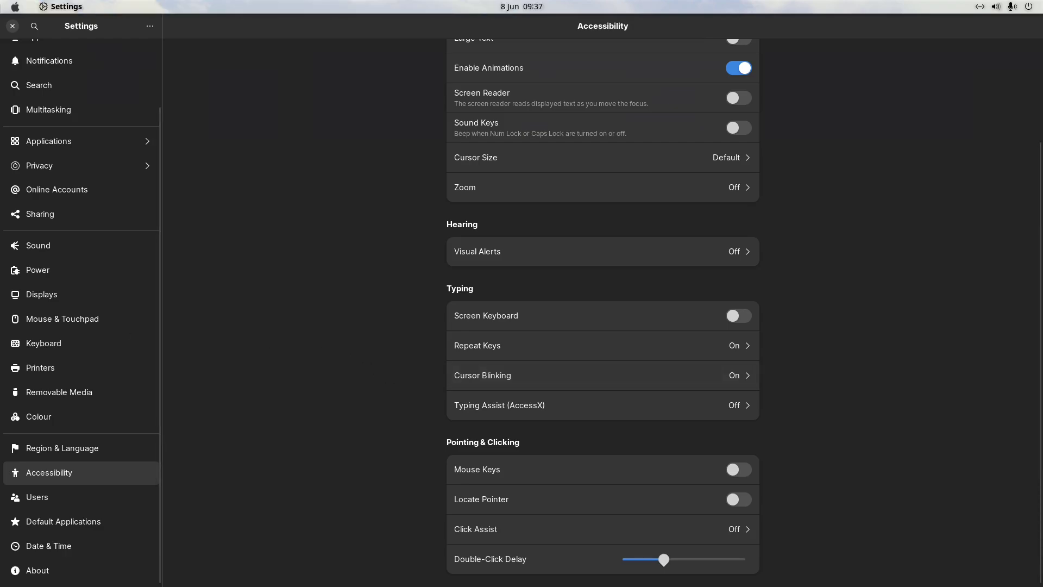
{"action": "scroll", "coordinate": [233, 296], "scroll_direction": "up", "scroll_amount": 3}
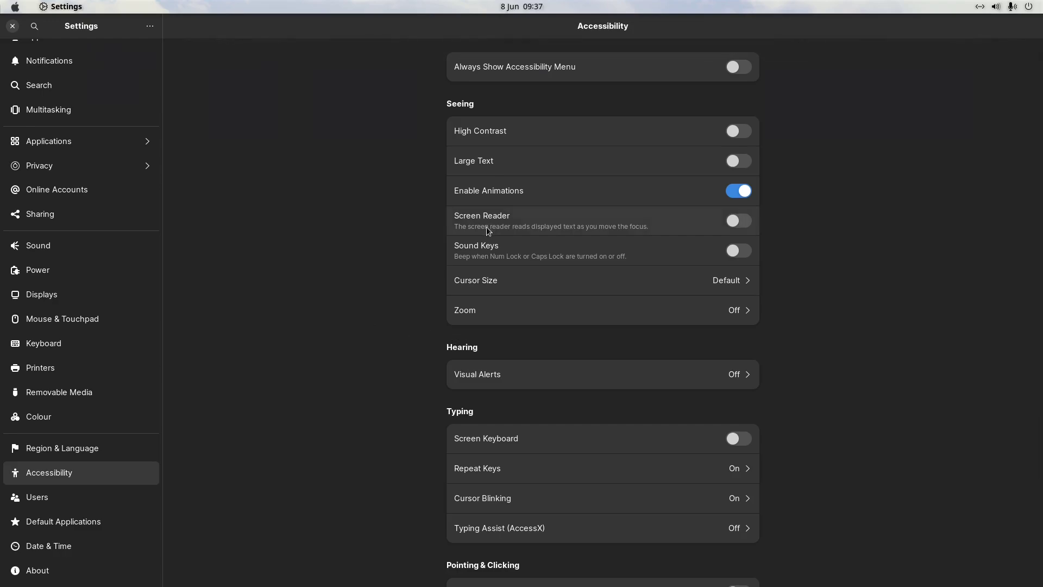
- Cancel the stray '6' sidebar search with Escape to show the Network page
{"action": "type", "text": "6"}
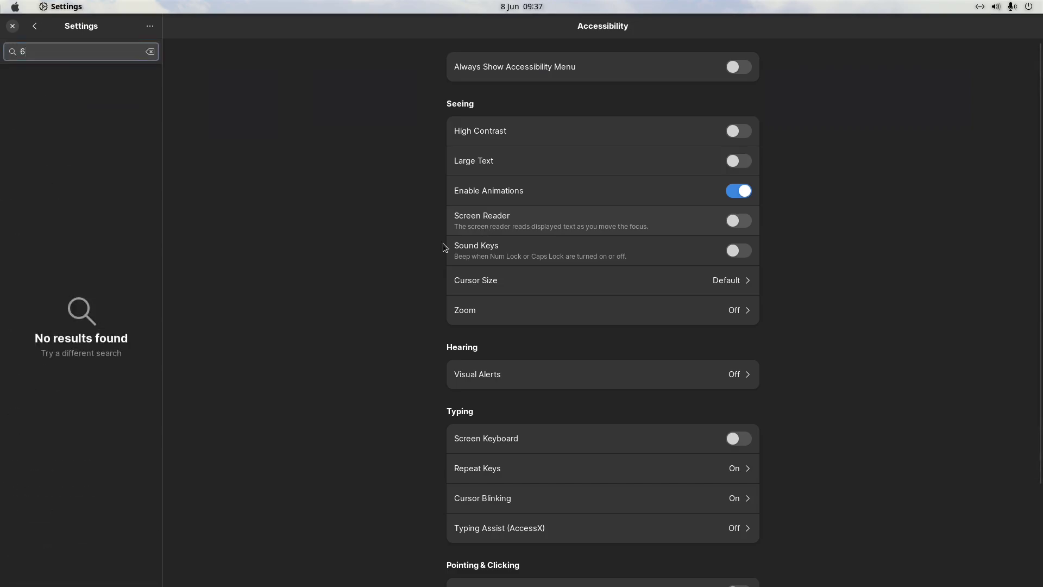
{"action": "key", "text": "Escape"}
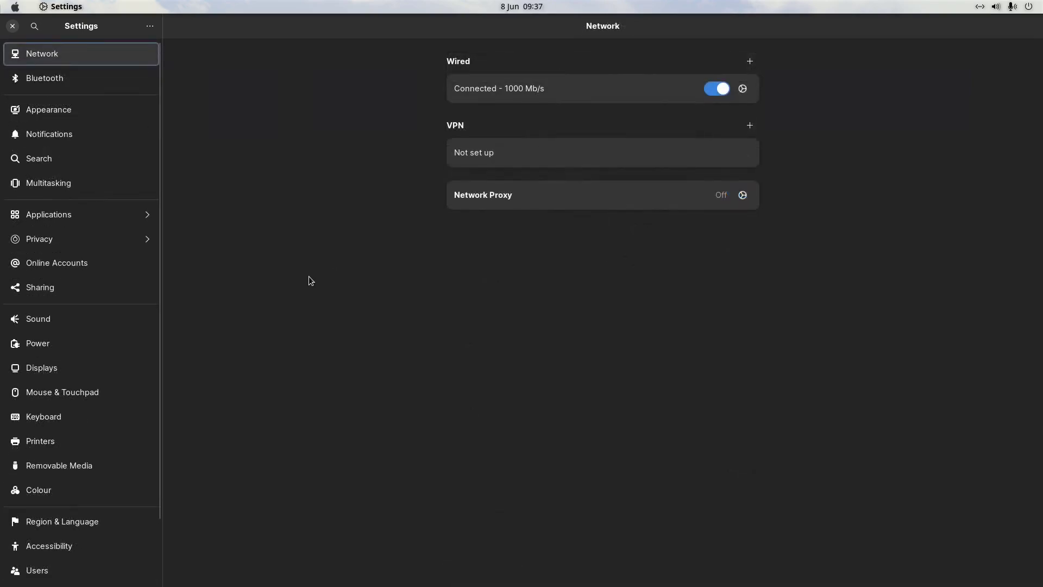